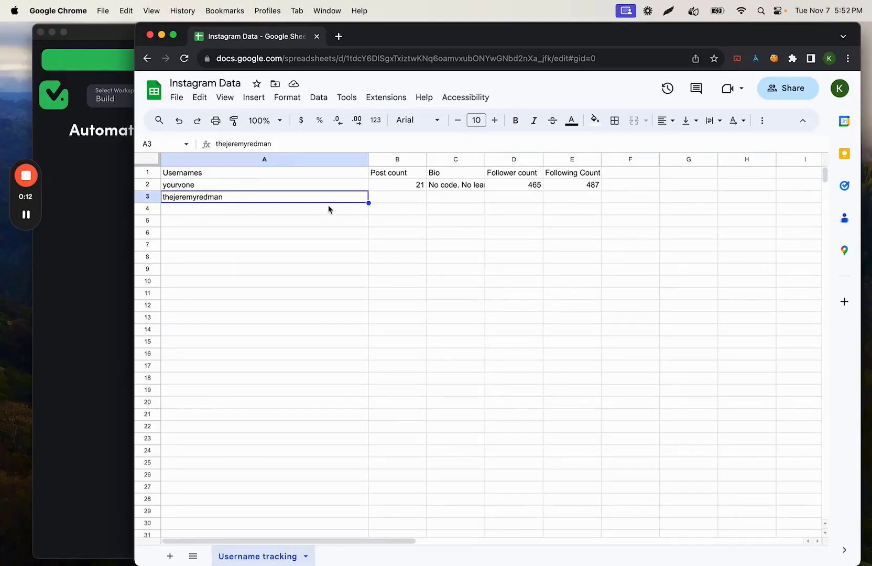
pyautogui.moveTo(388, 198); pyautogui.dragTo(536, 194)
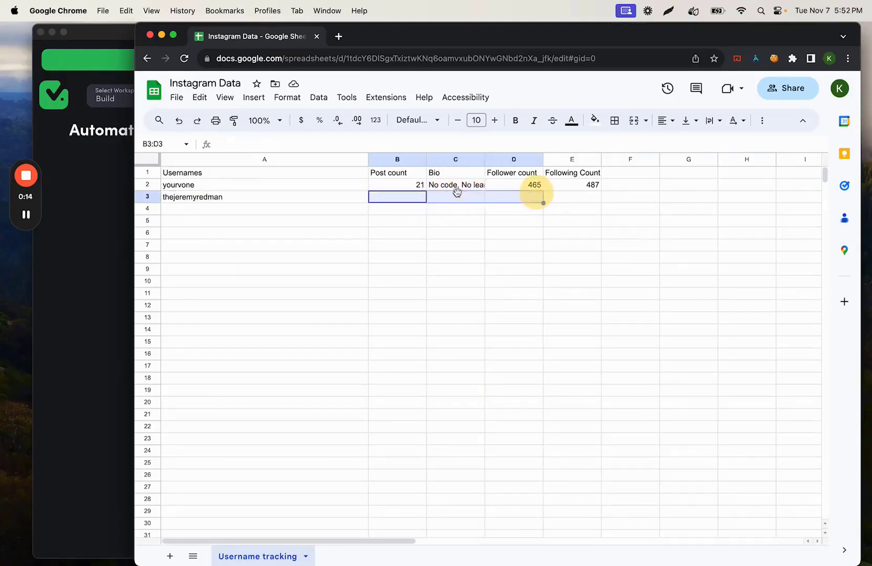
pyautogui.click(458, 197)
pyautogui.click(522, 198)
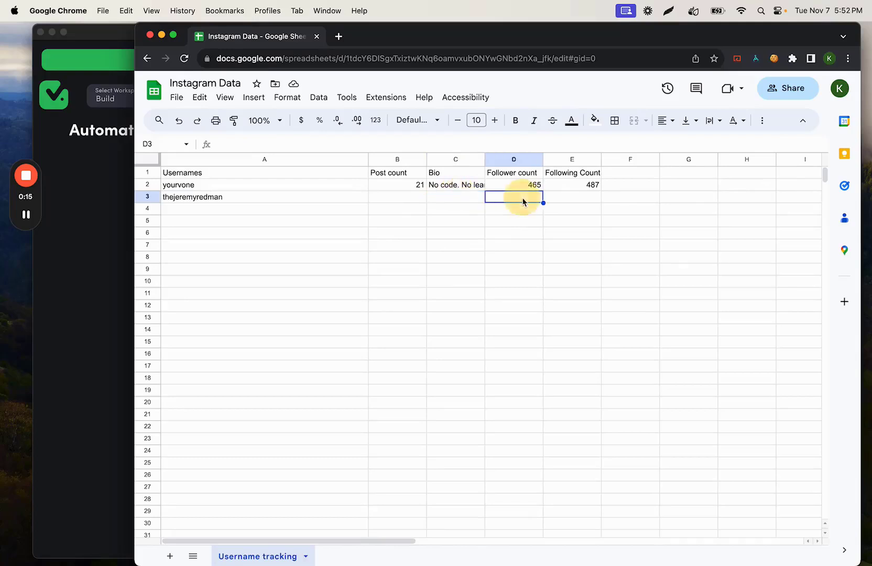
pyautogui.click(583, 204)
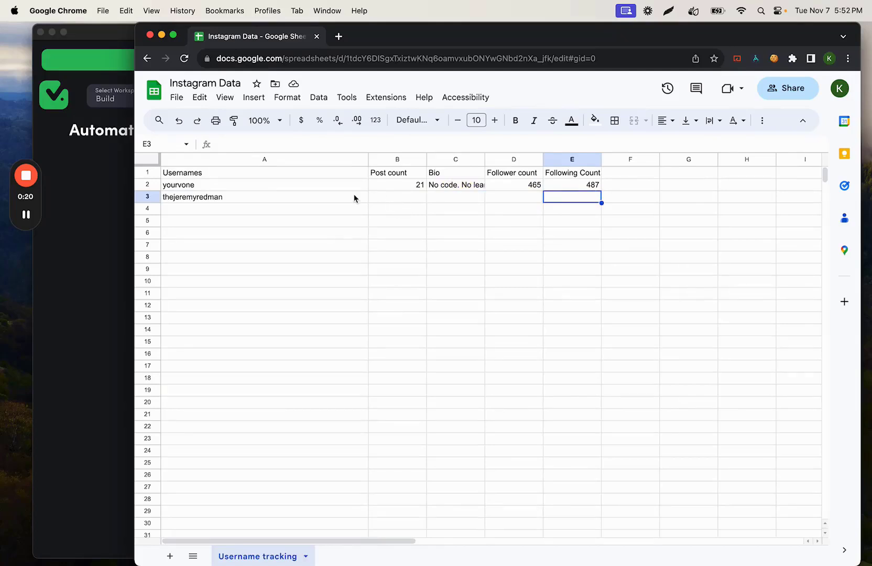
pyautogui.moveTo(354, 198); pyautogui.dragTo(594, 196)
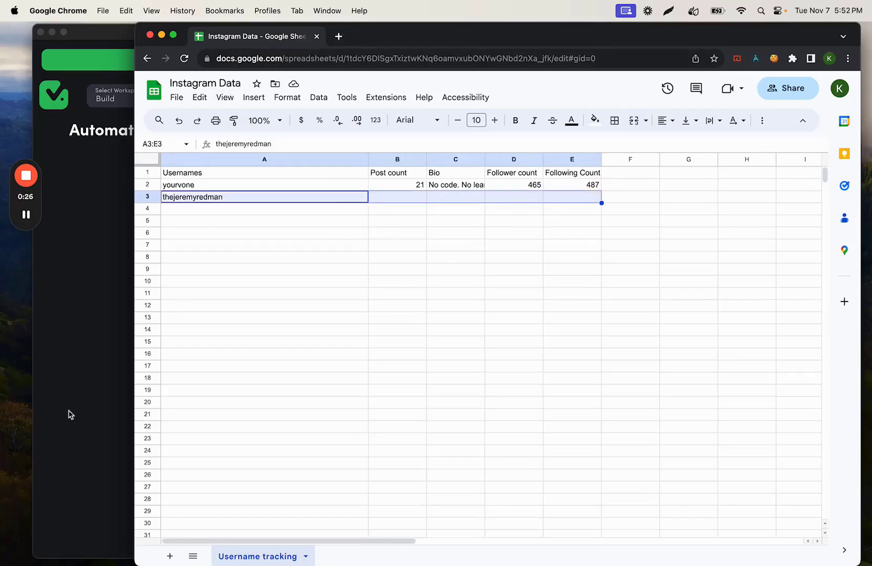
# Step: Switch to TaskMagic, start a new automation with Guided Recording and move the recording window aside
pyautogui.click(82, 384)
pyautogui.click(700, 132)
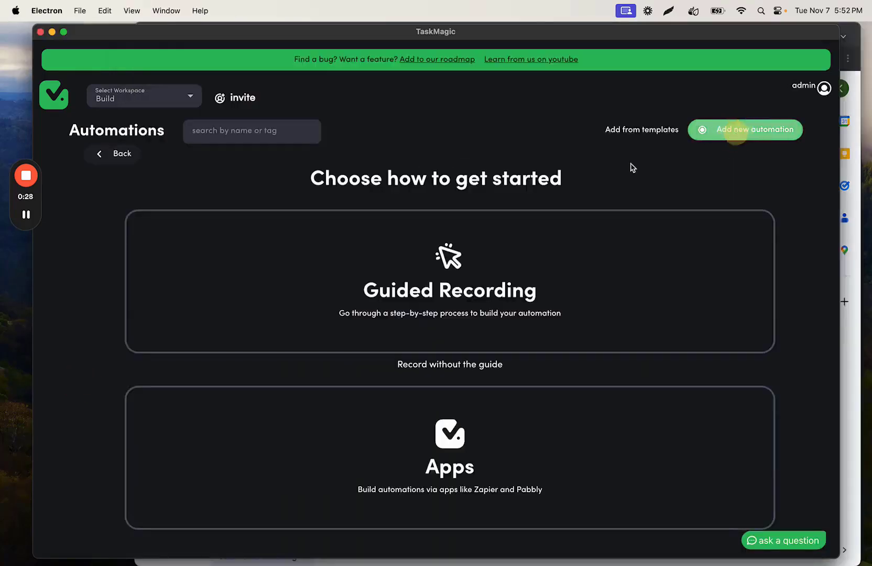
pyautogui.click(485, 267)
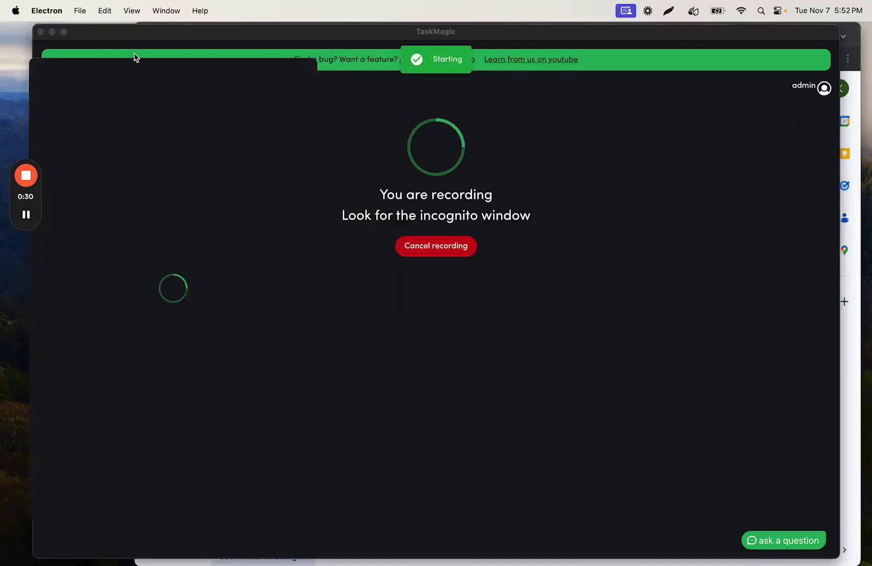
pyautogui.moveTo(134, 67); pyautogui.dragTo(119, 48)
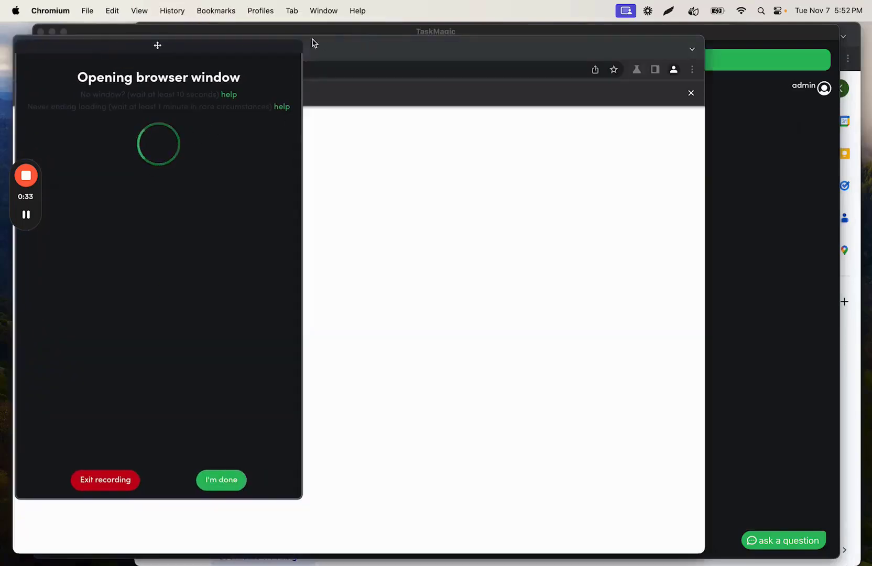
pyautogui.moveTo(314, 43); pyautogui.dragTo(427, 29)
pyautogui.moveTo(181, 52); pyautogui.dragTo(173, 44)
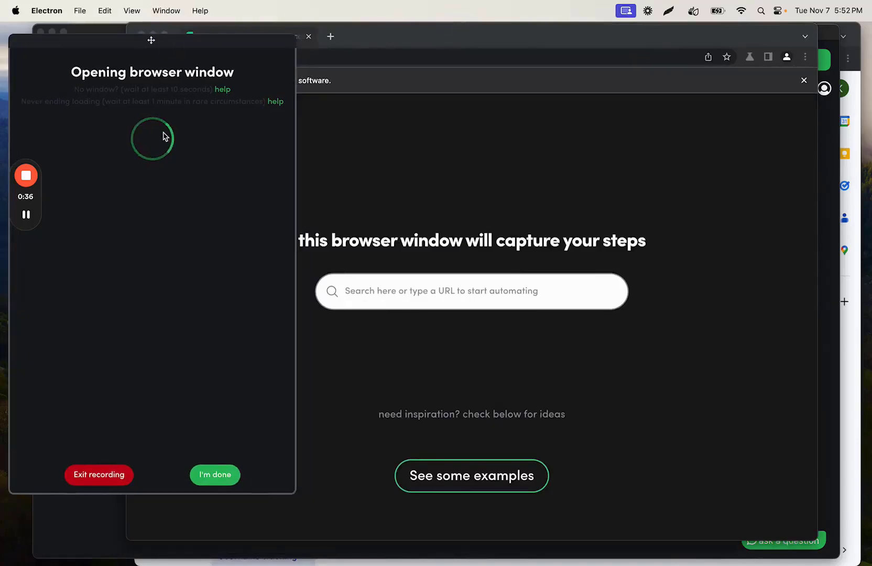
pyautogui.click(117, 207)
pyautogui.write('instagram')
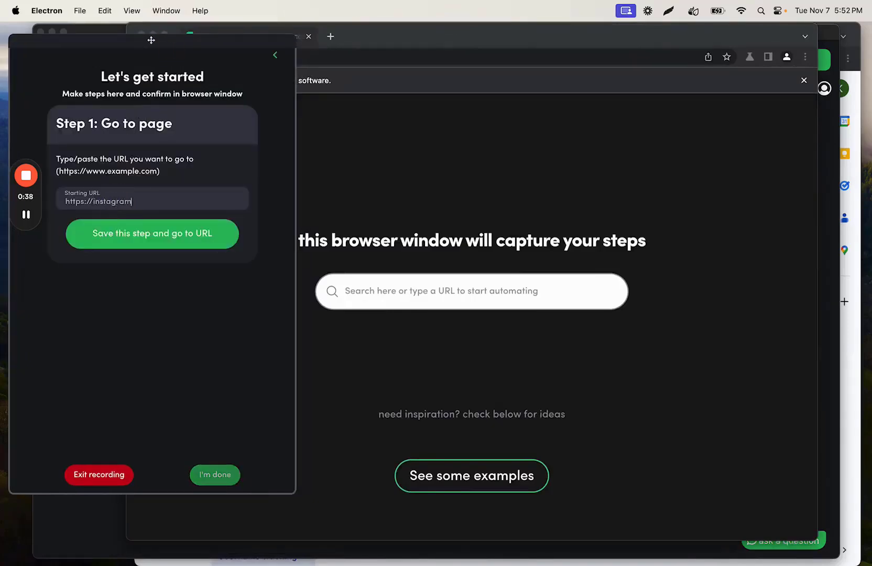
pyautogui.write('.com')
pyautogui.click(117, 233)
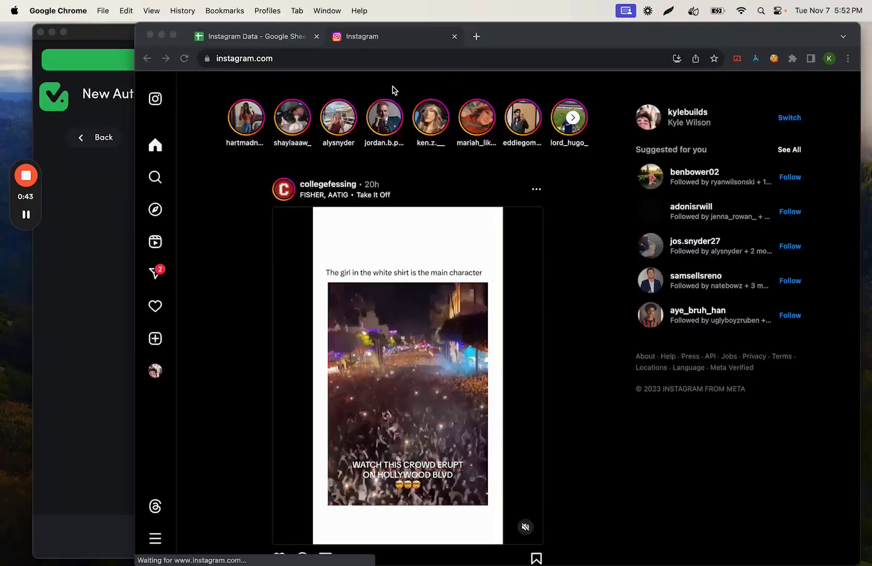
# Step: Switch to Chrome and open the cookie editor extension for the logged-in Instagram page
pyautogui.click(523, 35)
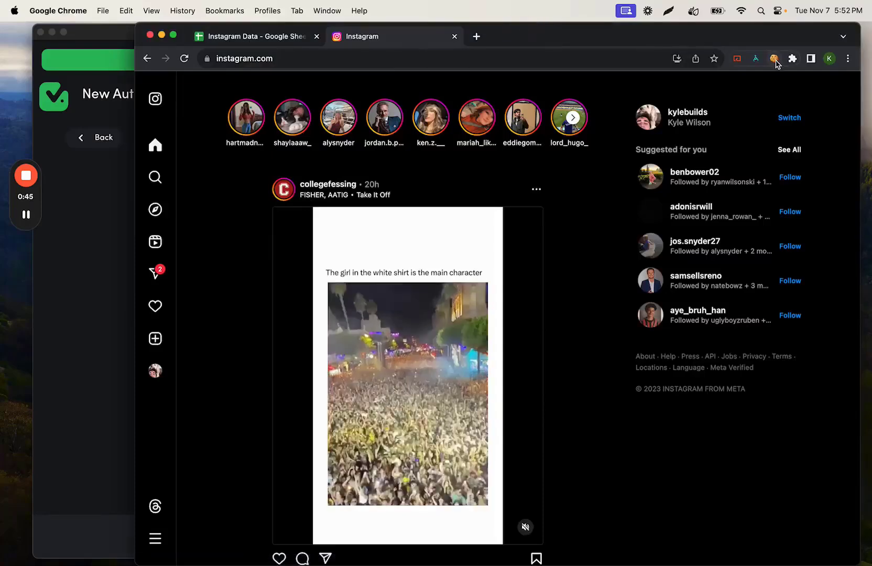
pyautogui.click(774, 59)
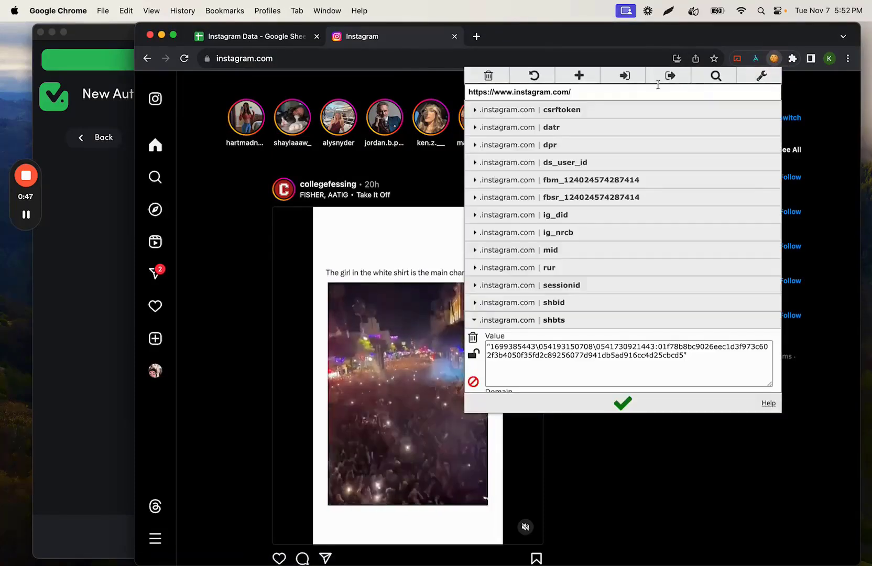
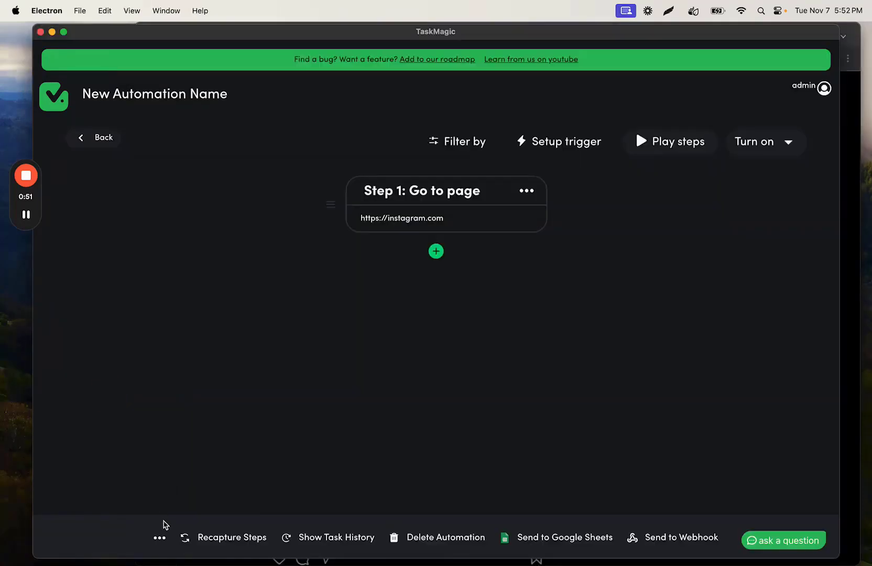
# Step: Enable Add Cookies in the advanced automation settings, paste in the copied Instagram cookies and save the settings
pyautogui.click(159, 539)
pyautogui.click(288, 340)
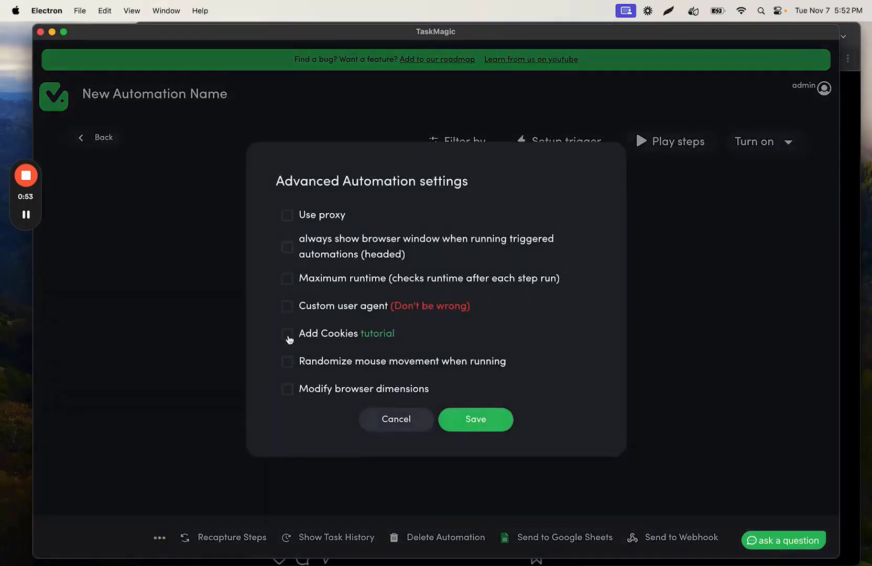
pyautogui.click(301, 305)
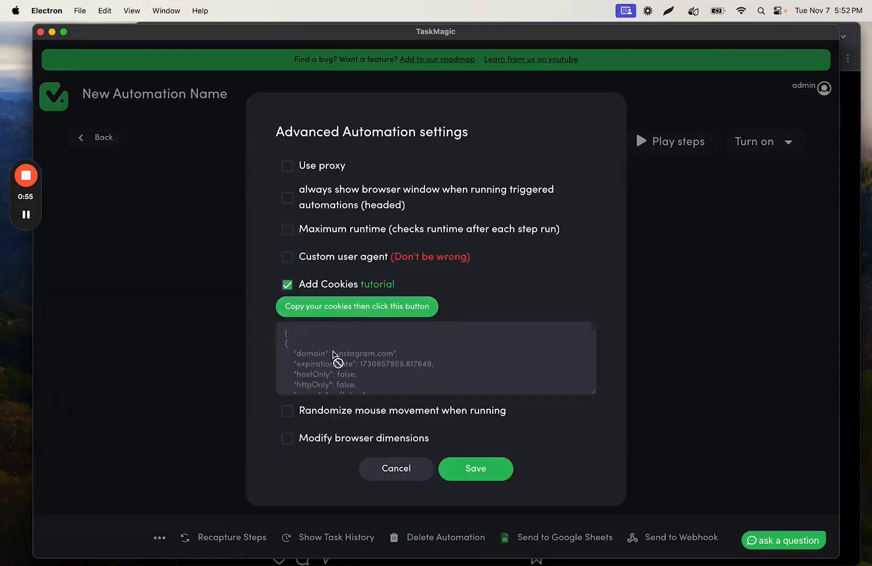
pyautogui.click(468, 465)
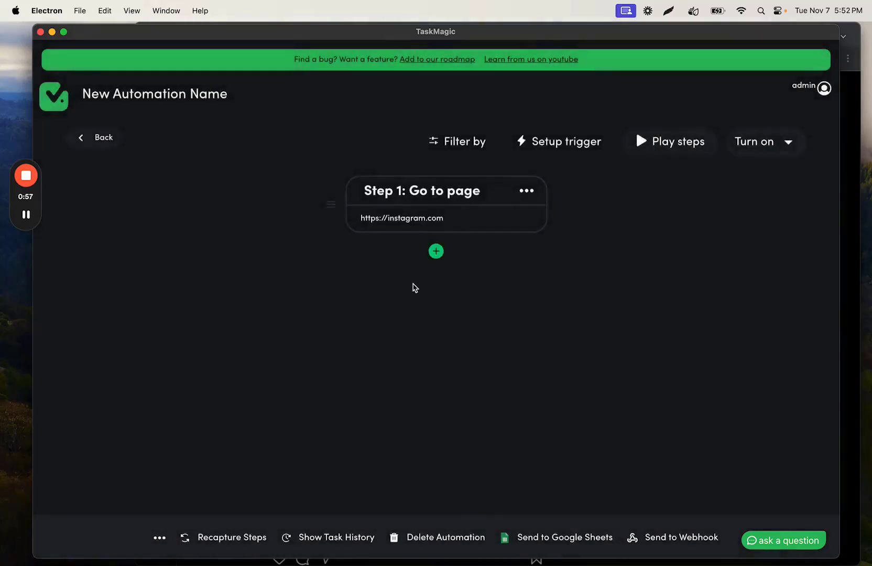
pyautogui.click(437, 251)
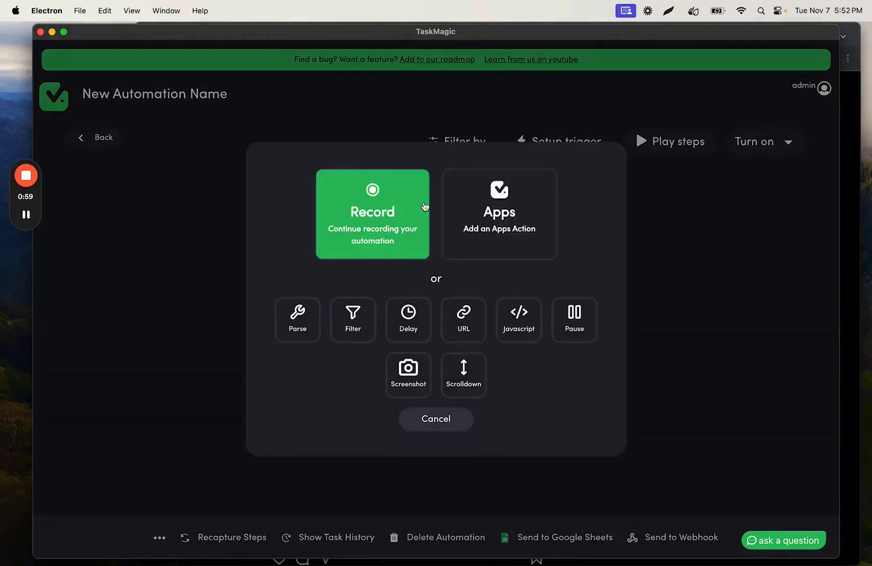
pyautogui.click(433, 415)
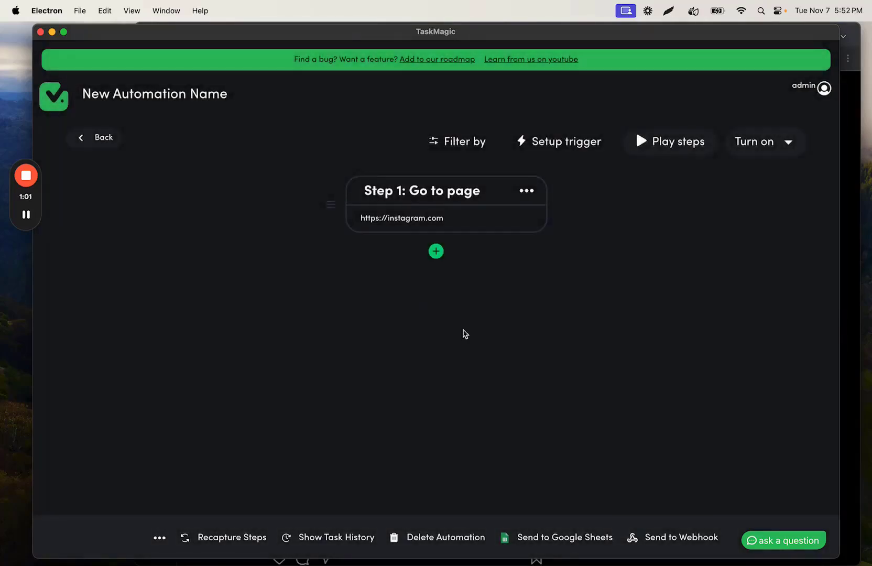
pyautogui.moveTo(493, 35); pyautogui.dragTo(489, 34)
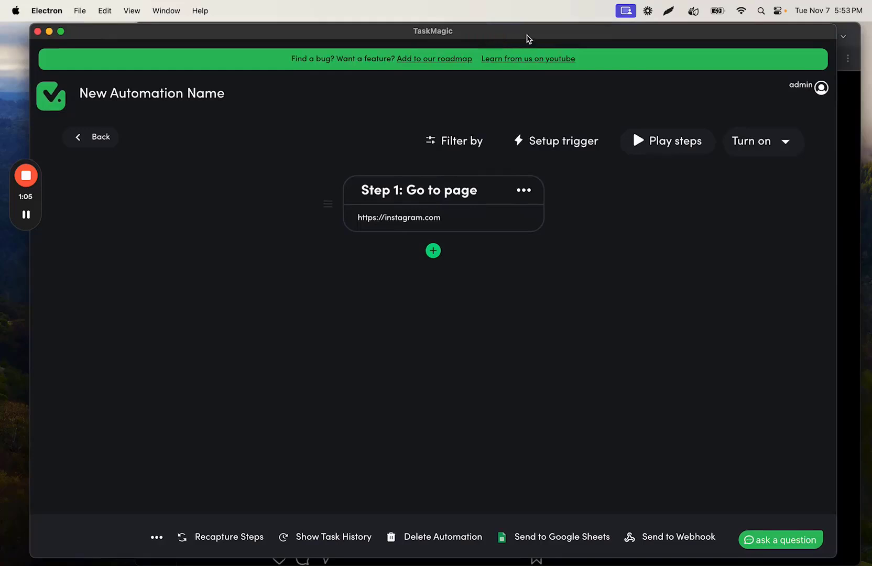
# Step: Continue recording the automation after the first step and place the recorder and browser windows so both can be used
pyautogui.click(435, 253)
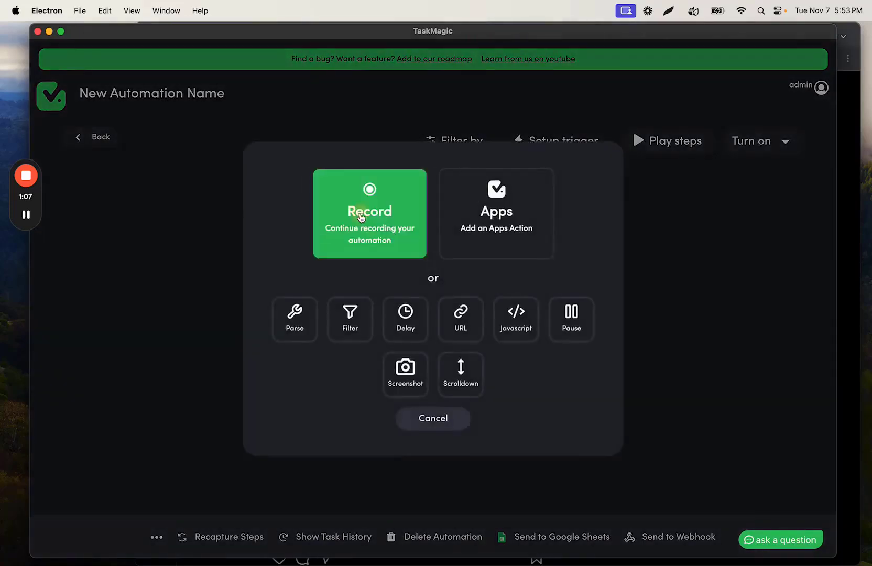
pyautogui.click(360, 215)
pyautogui.moveTo(193, 67); pyautogui.dragTo(178, 54)
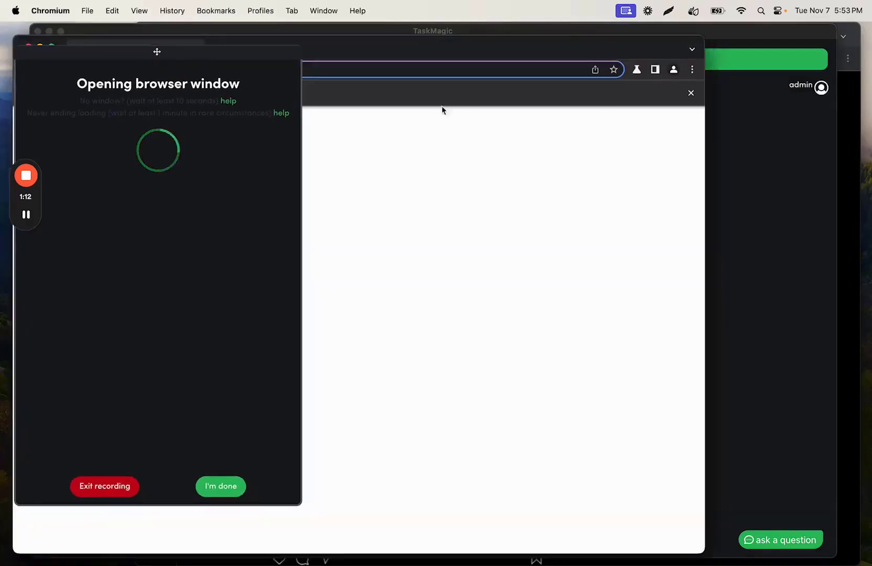
pyautogui.moveTo(436, 52); pyautogui.dragTo(555, 43)
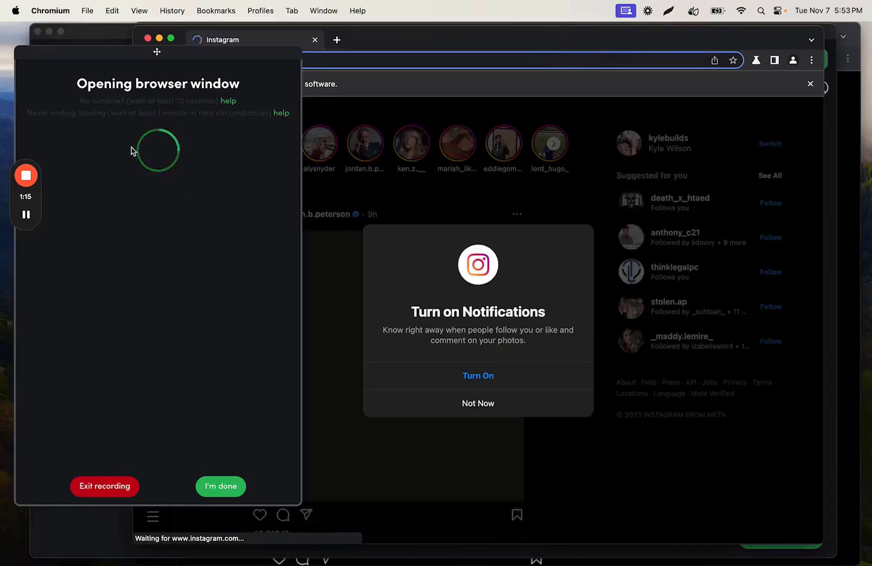
pyautogui.moveTo(423, 38); pyautogui.dragTo(435, 34)
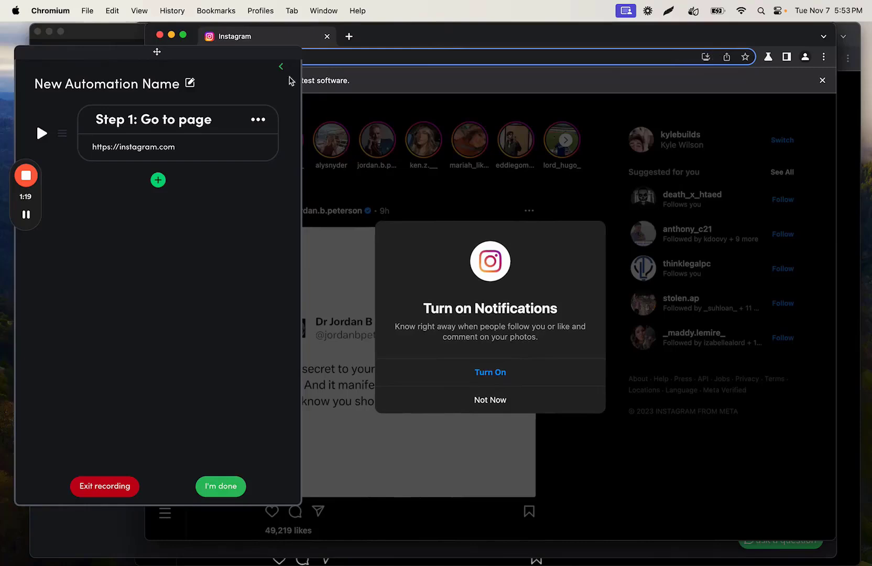
# Step: Decline Instagram's notifications prompt and open the jordan.b.peterson profile page from the feed
pyautogui.click(497, 400)
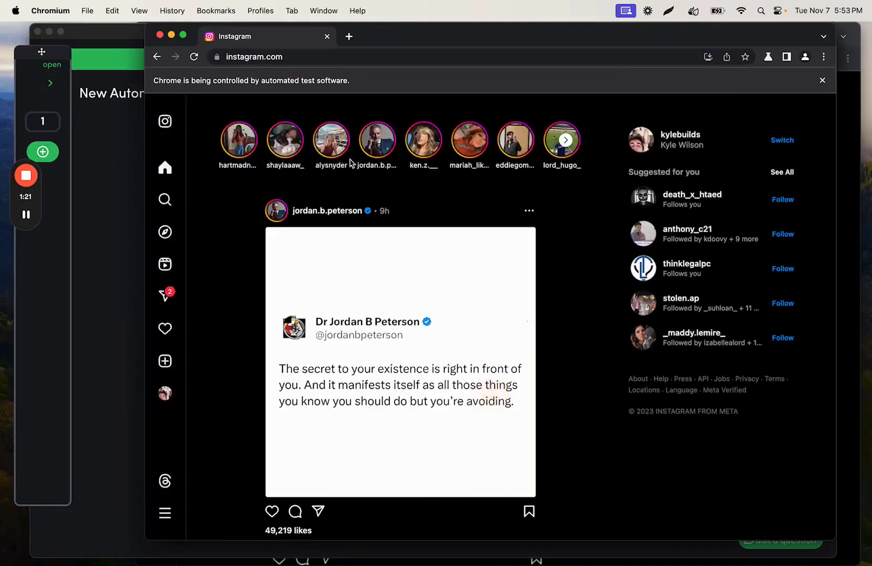
pyautogui.click(258, 57)
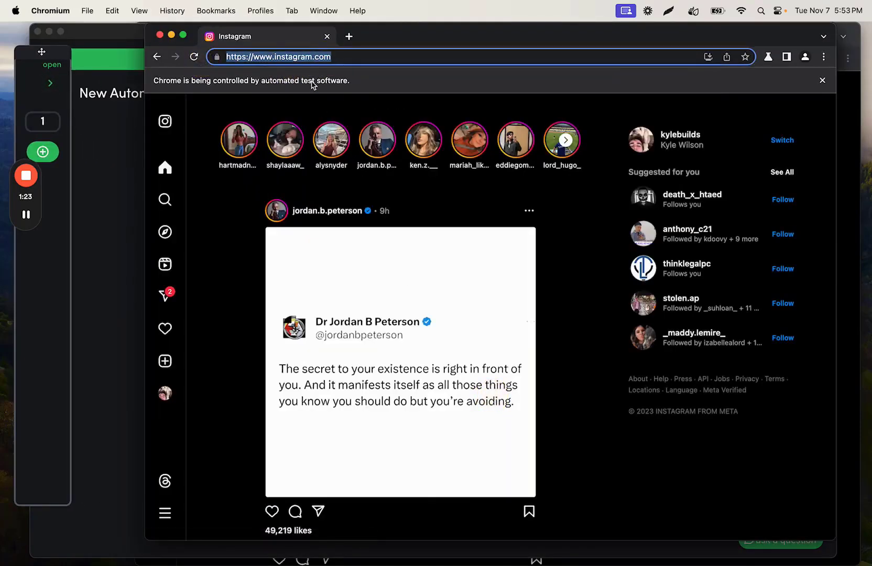
pyautogui.click(324, 214)
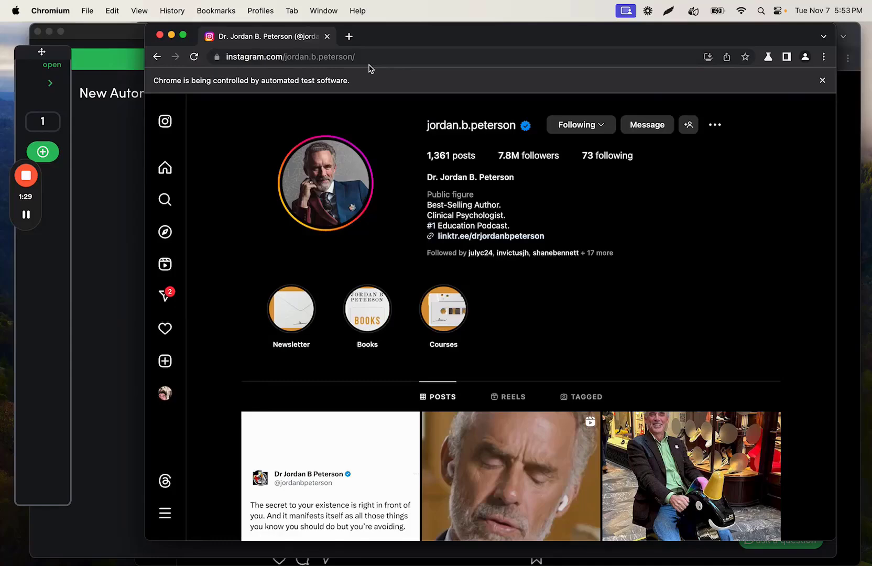
pyautogui.moveTo(355, 58); pyautogui.dragTo(284, 57)
pyautogui.click(349, 36)
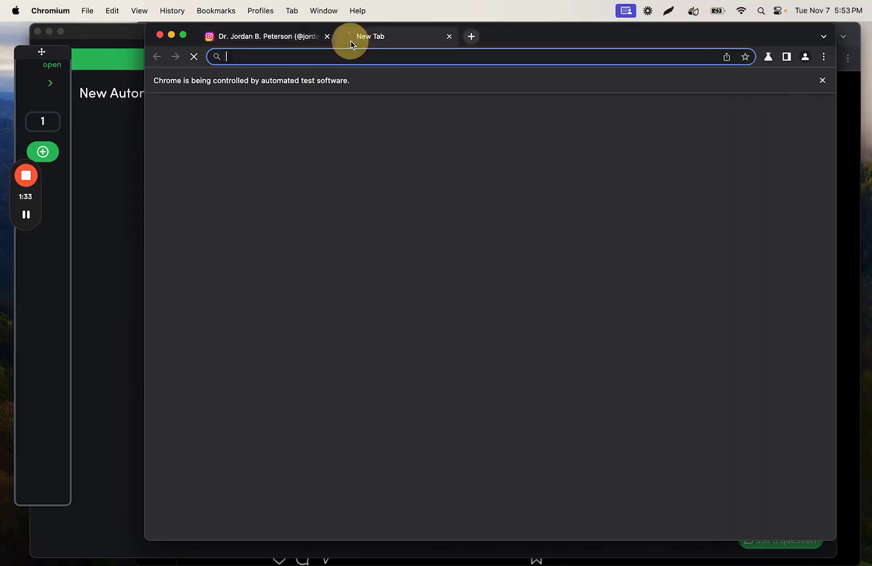
pyautogui.write('instagram.com/username')
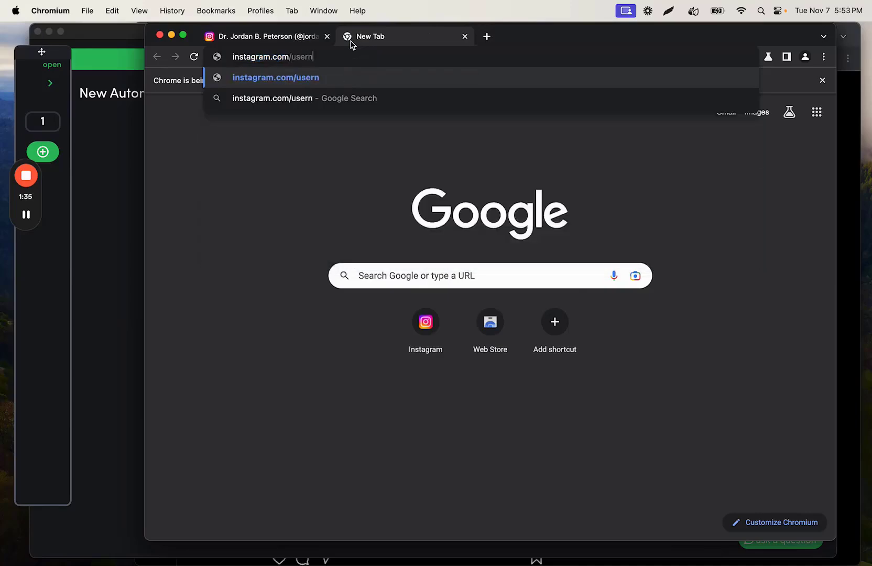
pyautogui.click(466, 38)
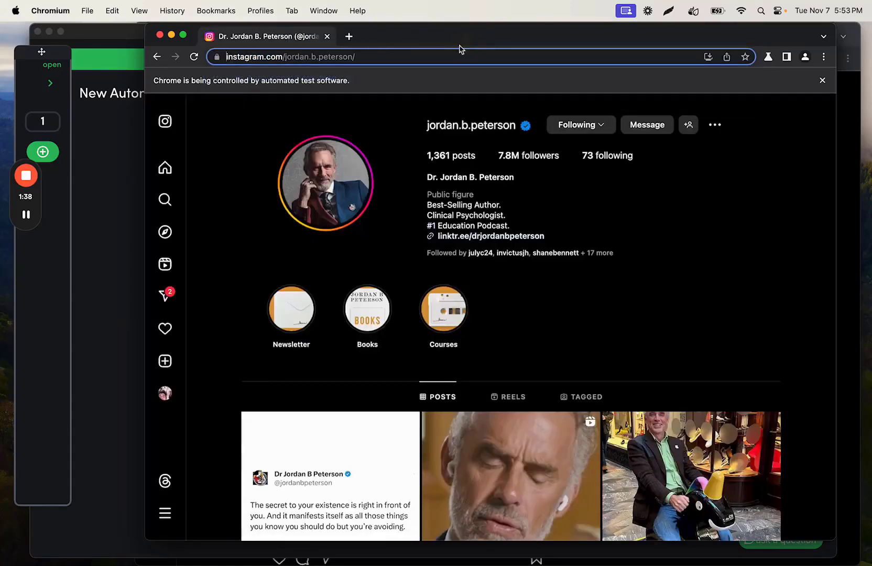
pyautogui.click(50, 83)
pyautogui.click(261, 152)
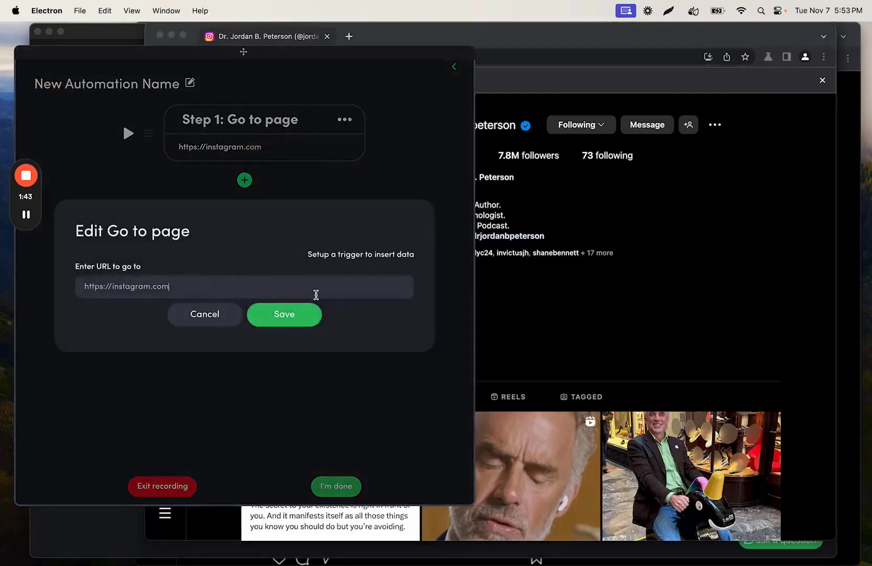
pyautogui.click(218, 316)
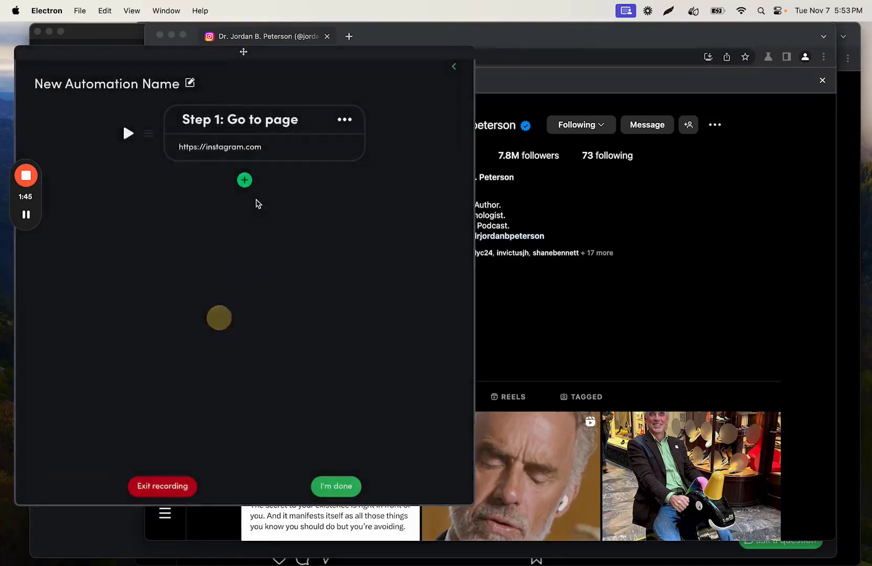
pyautogui.click(453, 67)
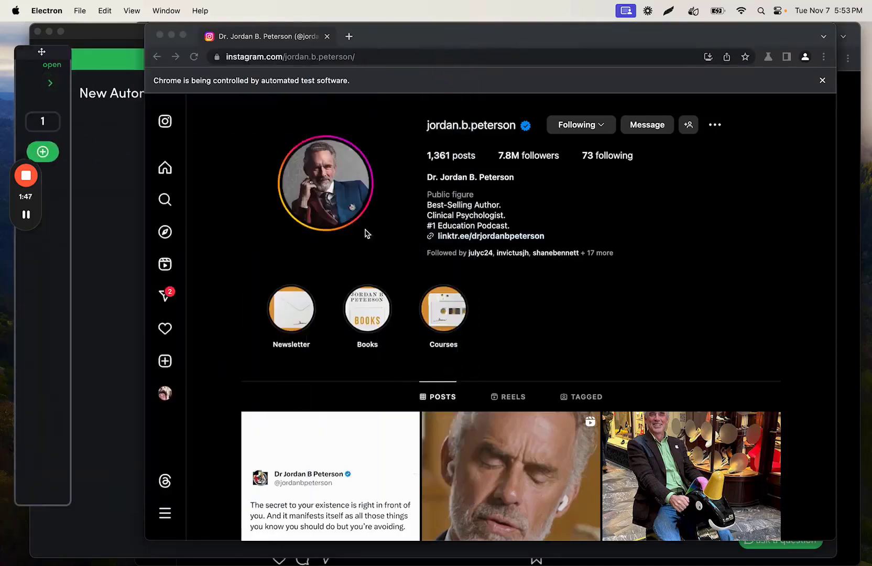
# Step: Add a single text scrape step after the Go to page step that captures the profile's display name
pyautogui.click(51, 82)
pyautogui.click(245, 182)
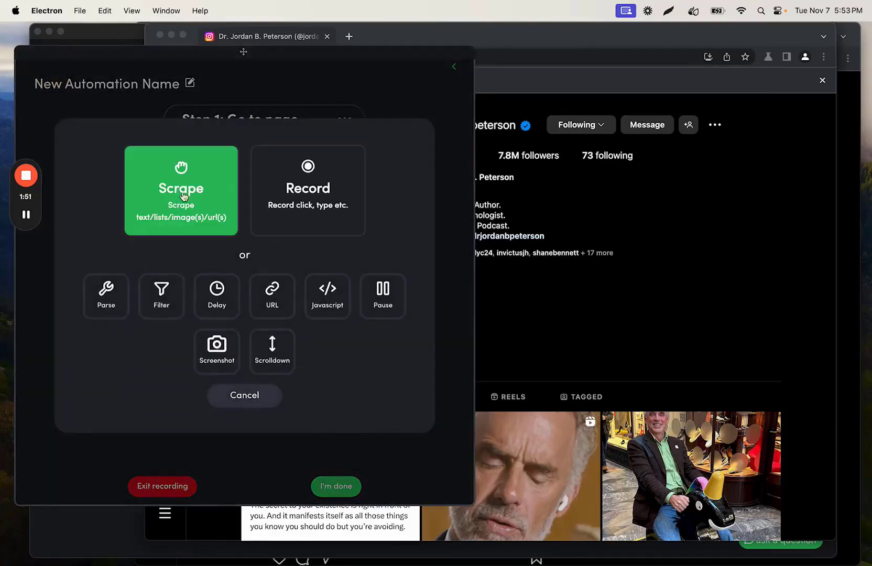
pyautogui.click(183, 196)
pyautogui.click(189, 187)
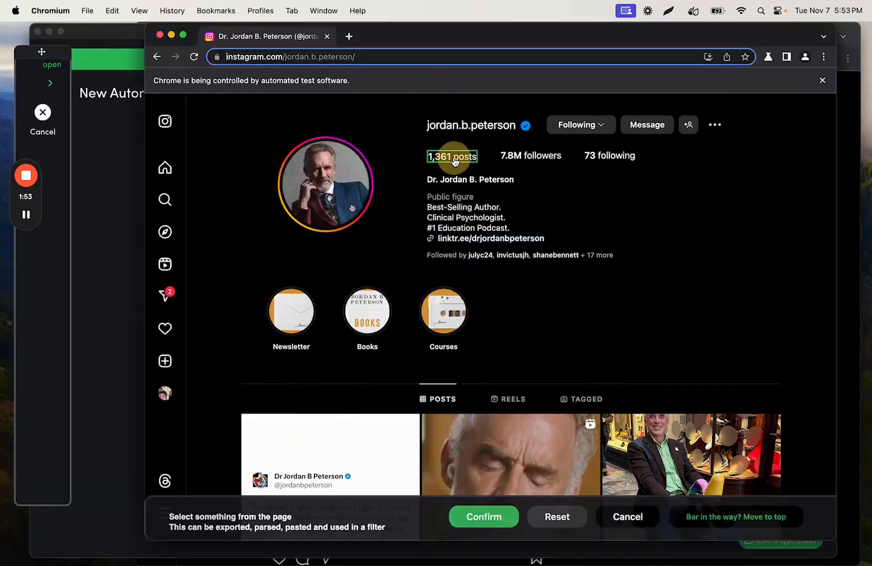
pyautogui.click(454, 181)
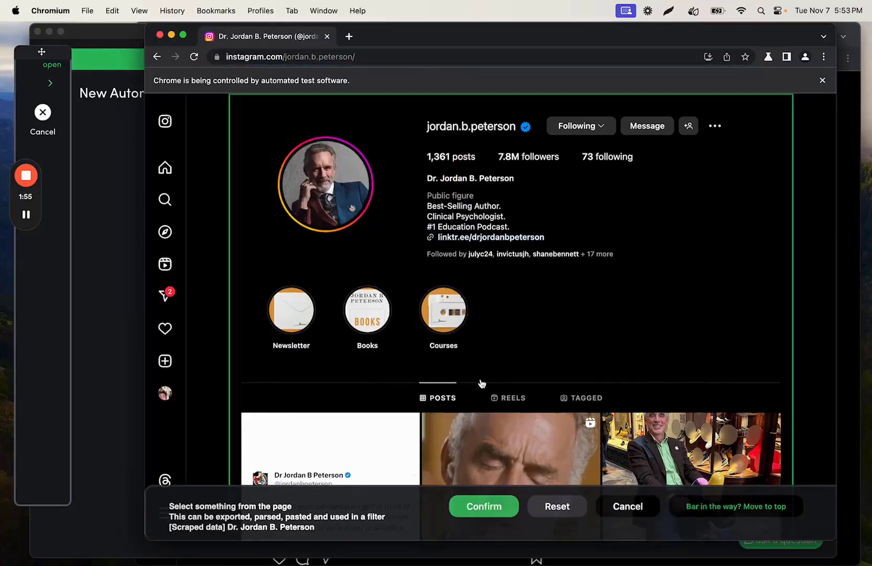
pyautogui.click(485, 509)
# Step: Add a single text scrape step after the display name scrape that captures the profile's post count
pyautogui.click(246, 269)
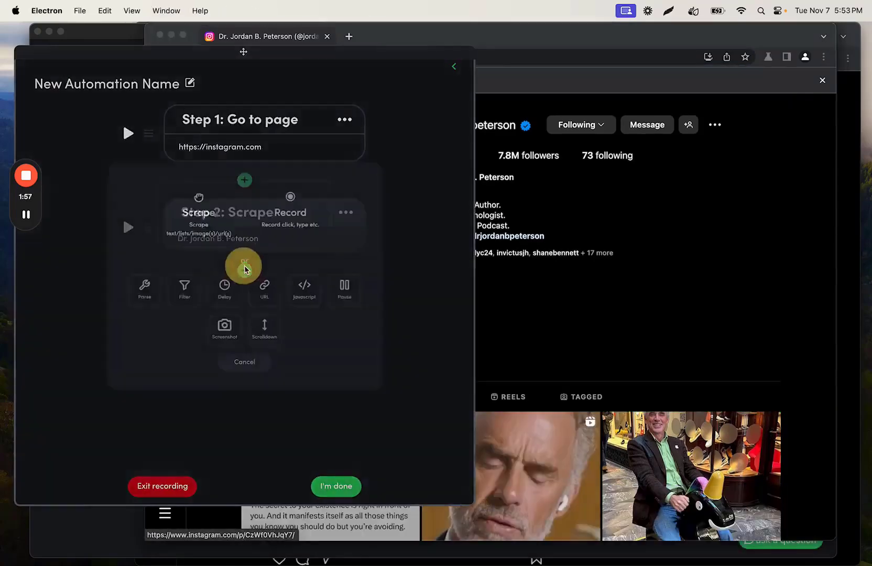
pyautogui.click(214, 199)
pyautogui.click(317, 209)
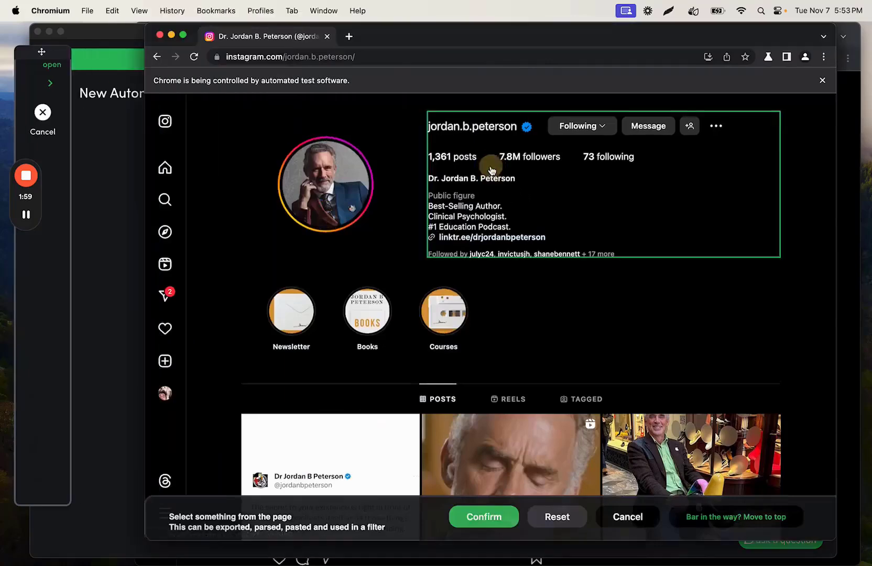
pyautogui.click(459, 167)
pyautogui.click(488, 513)
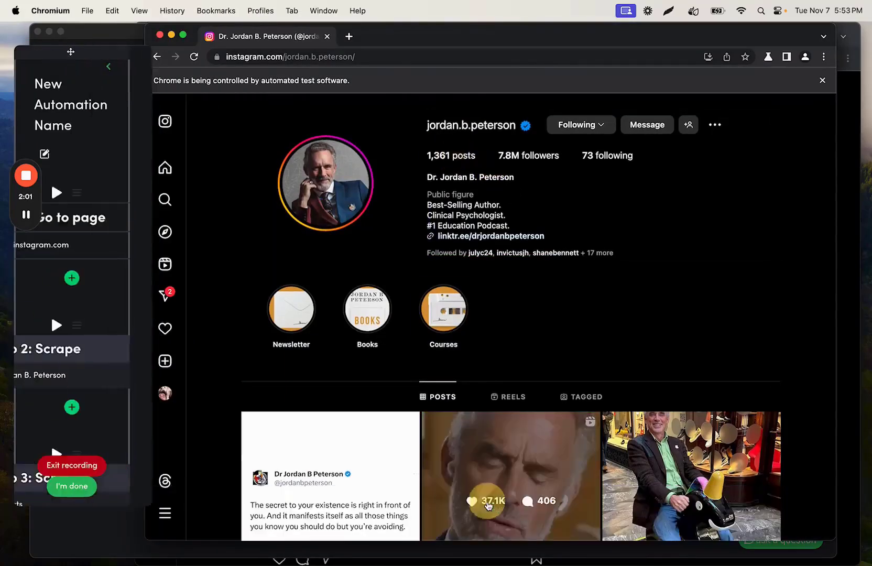
# Step: Switch to the Instagram Data sheet in Chrome and enter the header Name in cell F1
pyautogui.click(287, 549)
pyautogui.click(288, 37)
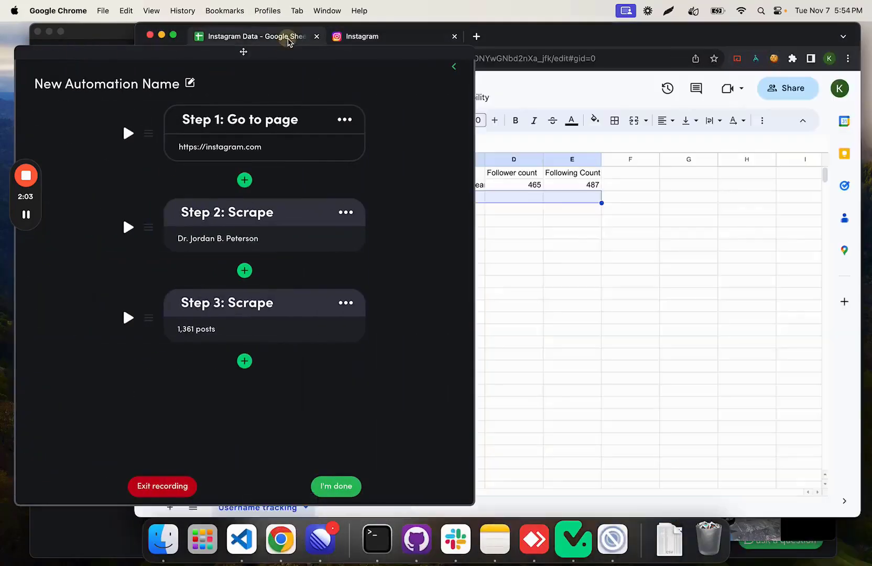
pyautogui.click(454, 67)
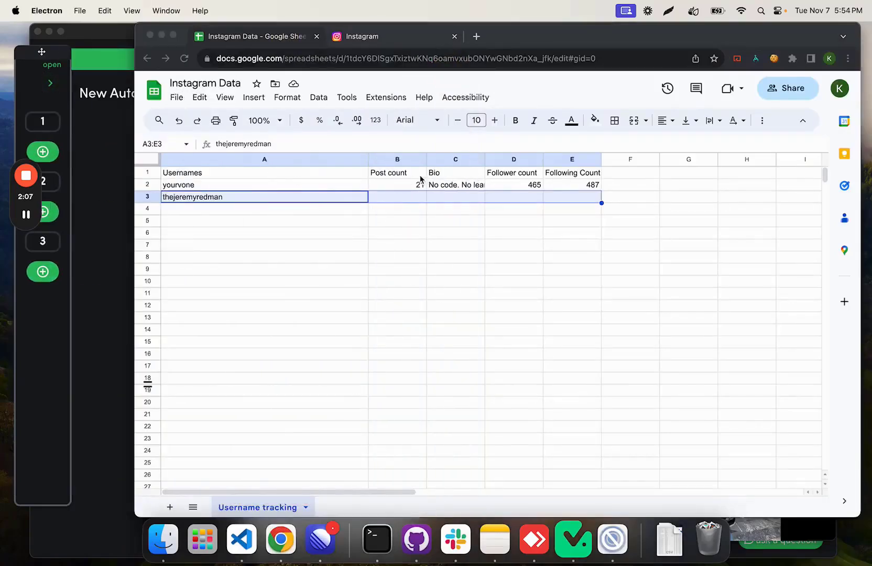
pyautogui.click(626, 172)
pyautogui.click(626, 172)
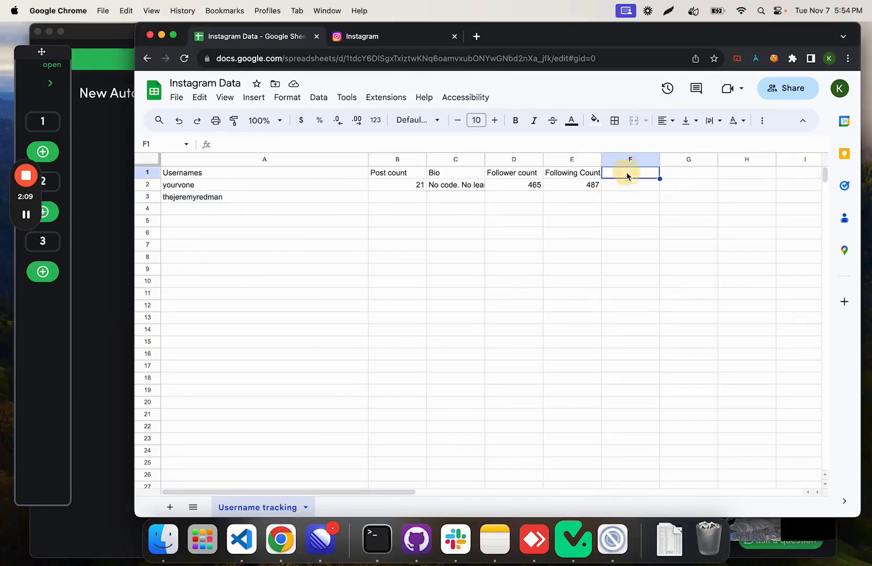
pyautogui.write('Name')
pyautogui.press('Return')
pyautogui.click(638, 175)
# Step: Copy the range B1:F2 and paste it one column over, starting at cell C1
pyautogui.moveTo(408, 176); pyautogui.dragTo(604, 188)
pyautogui.press('super+c')
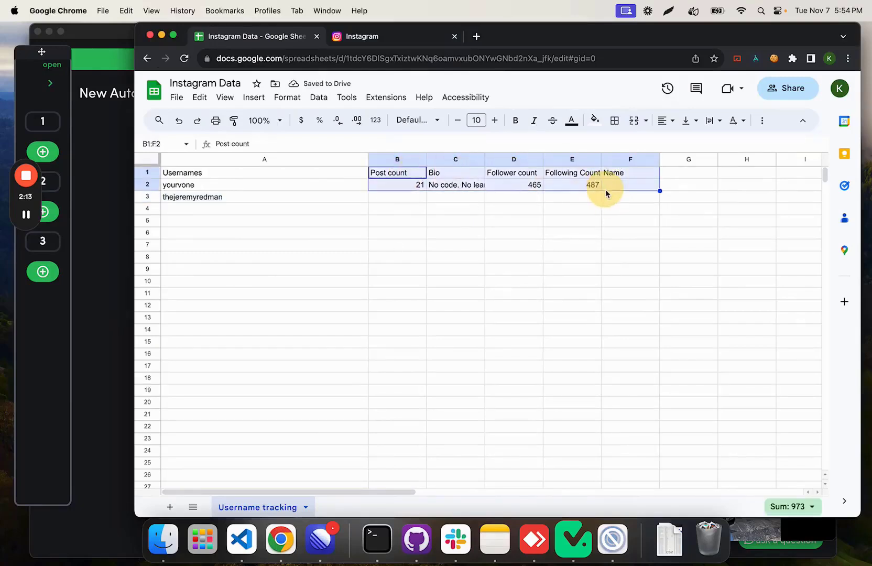
pyautogui.click(466, 173)
pyautogui.press('super+v')
# Step: Replace the duplicate Post count header in B1 with Name and clear the count in B2
pyautogui.click(680, 176)
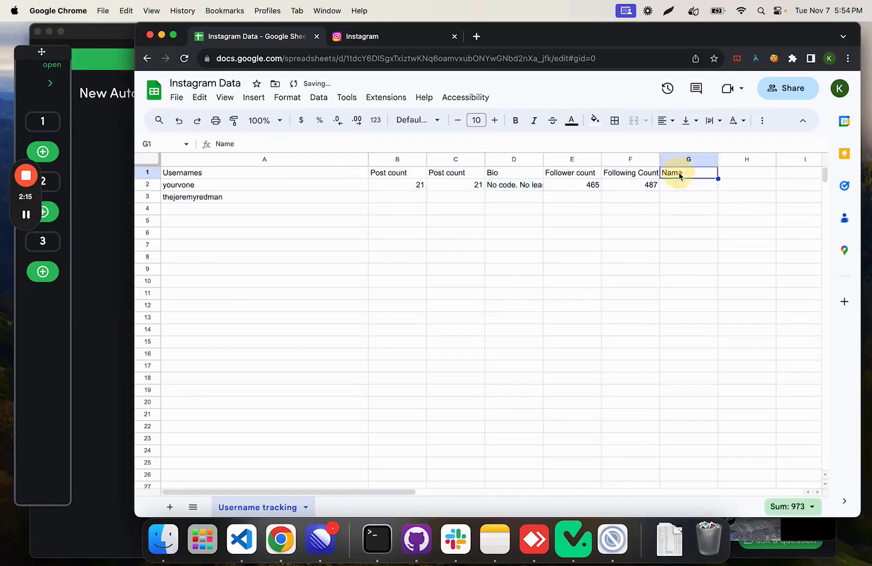
pyautogui.click(411, 177)
pyautogui.press('Delete')
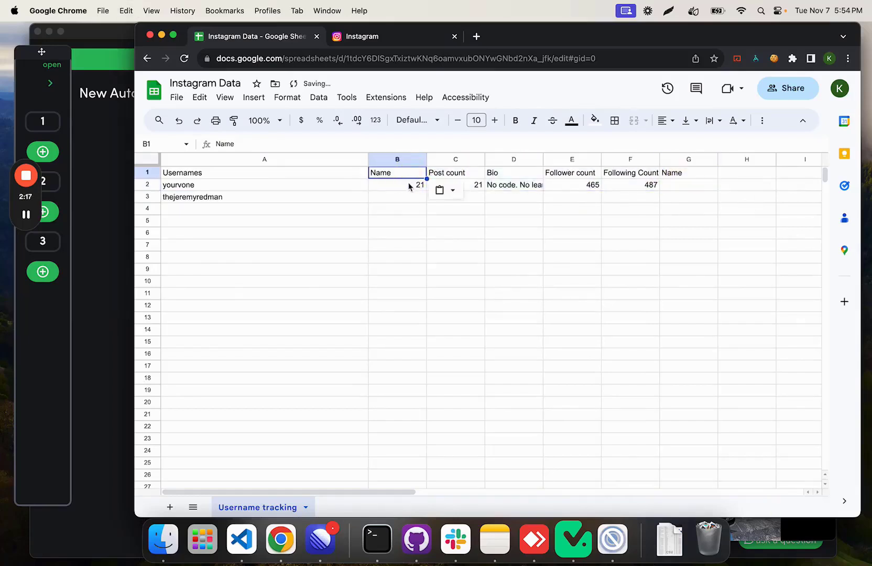
pyautogui.click(410, 186)
pyautogui.press('Delete')
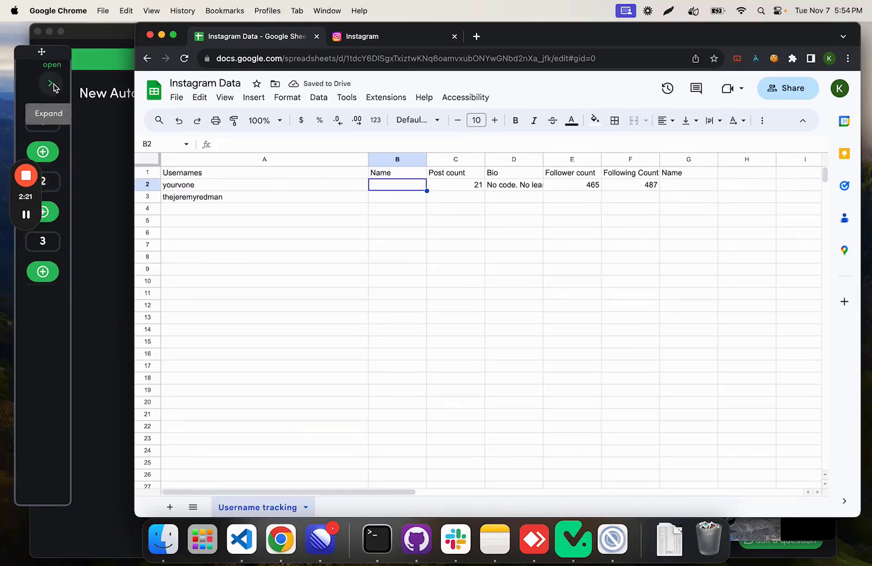
# Step: Return to the automation recorder and add a single text scrape step that captures the Instagram profile's bio text
pyautogui.click(386, 39)
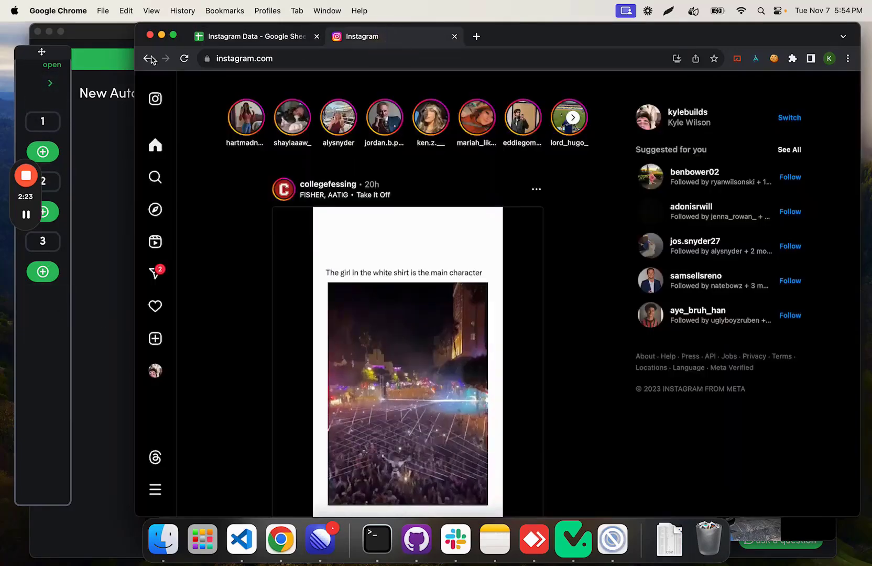
pyautogui.click(108, 192)
pyautogui.click(50, 84)
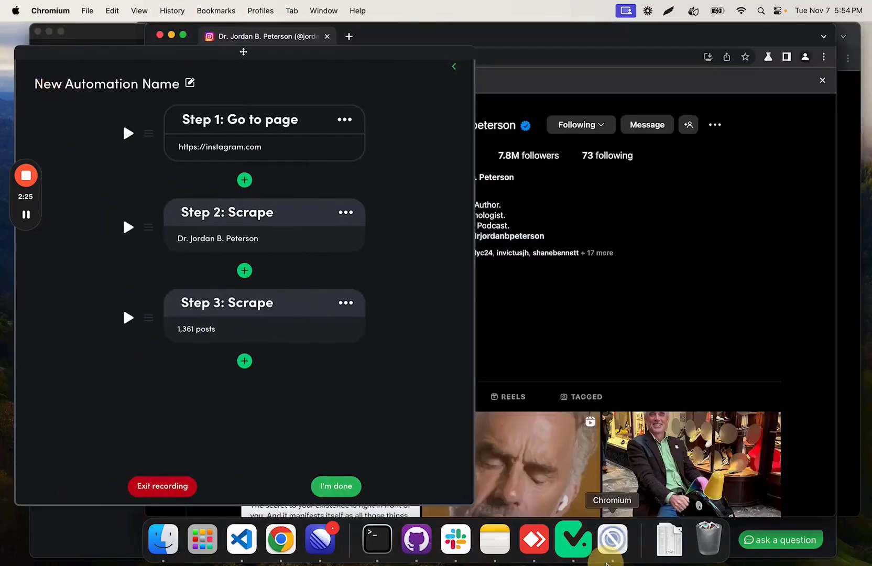
pyautogui.click(244, 361)
pyautogui.click(205, 202)
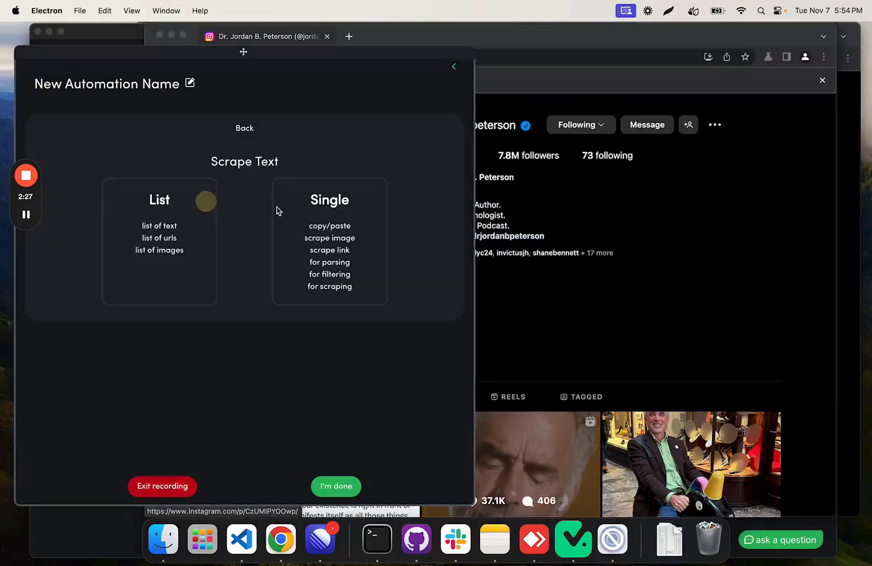
pyautogui.click(319, 218)
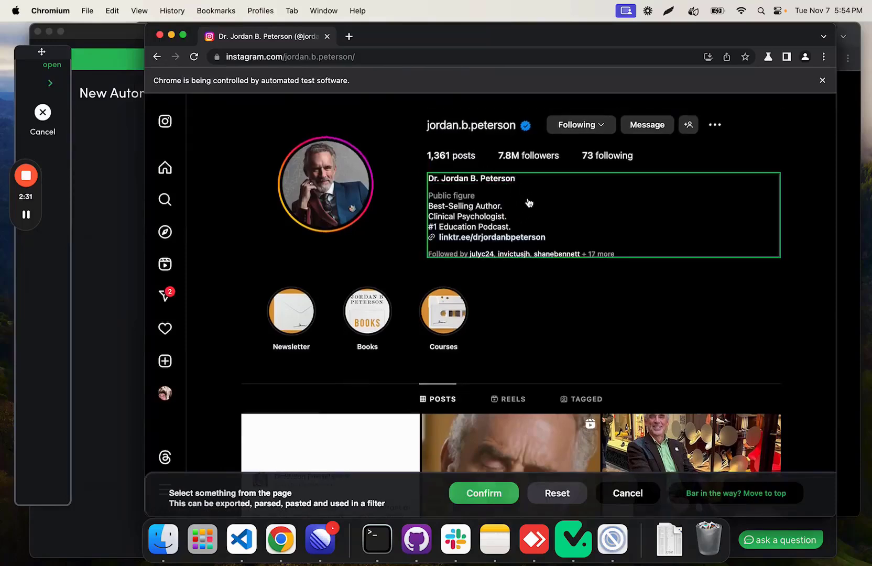
pyautogui.click(505, 215)
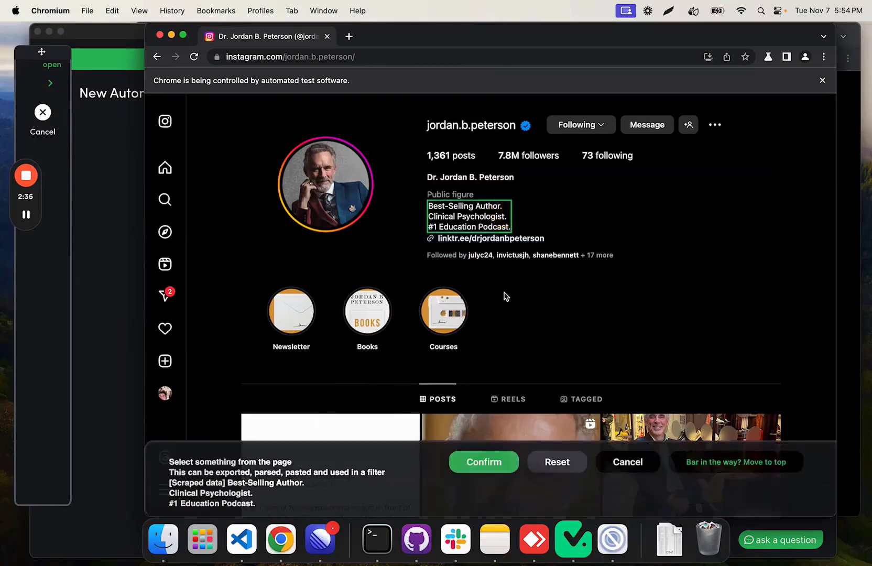
pyautogui.click(479, 461)
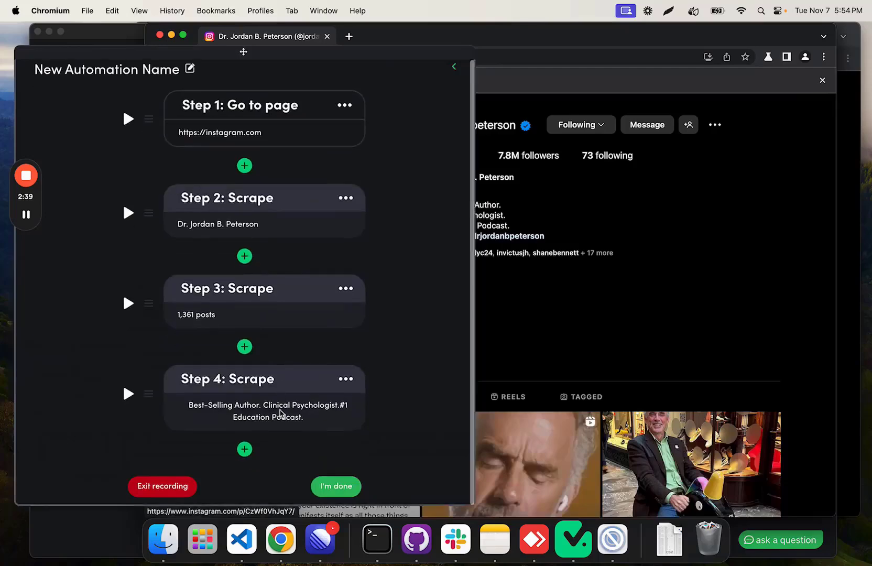
# Step: Add a single text scrape step after the bio scrape that captures the profile's follower count
pyautogui.click(244, 450)
pyautogui.click(208, 220)
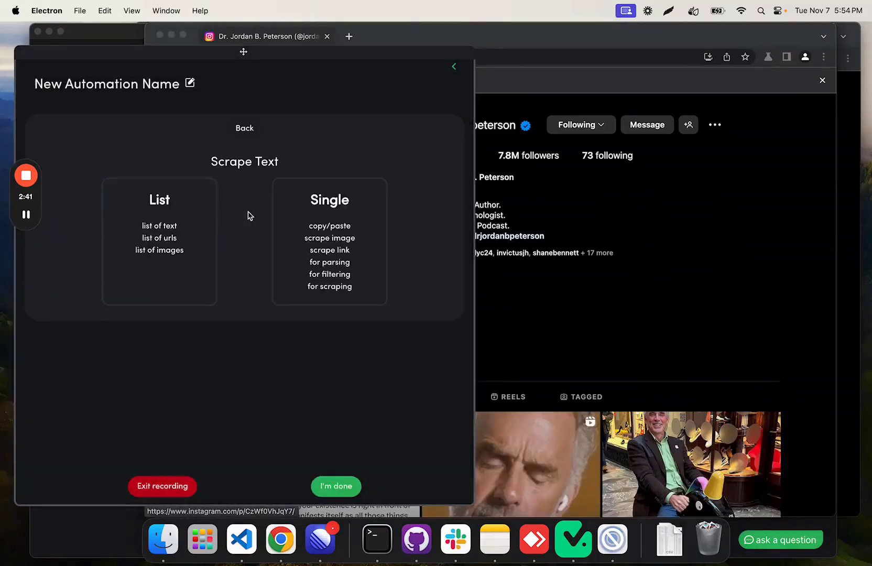
pyautogui.click(330, 231)
pyautogui.click(511, 155)
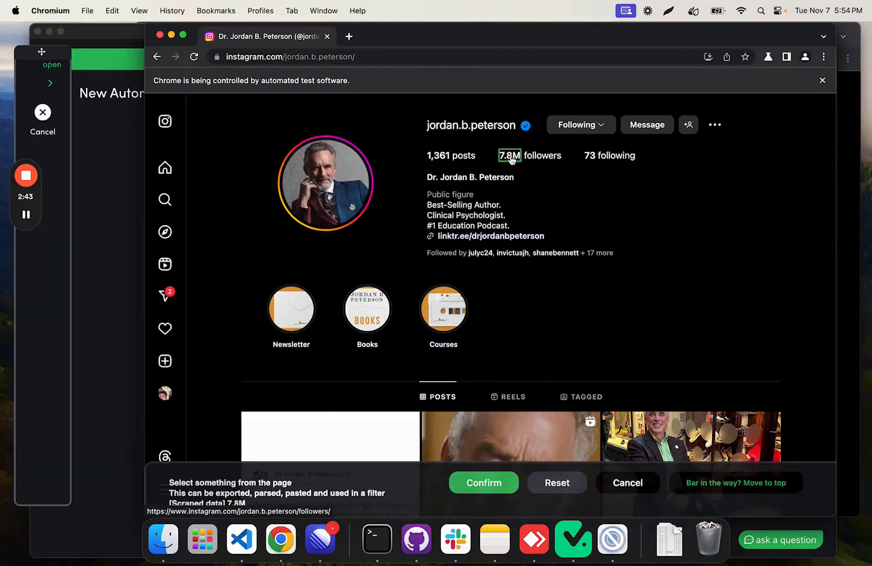
pyautogui.click(505, 474)
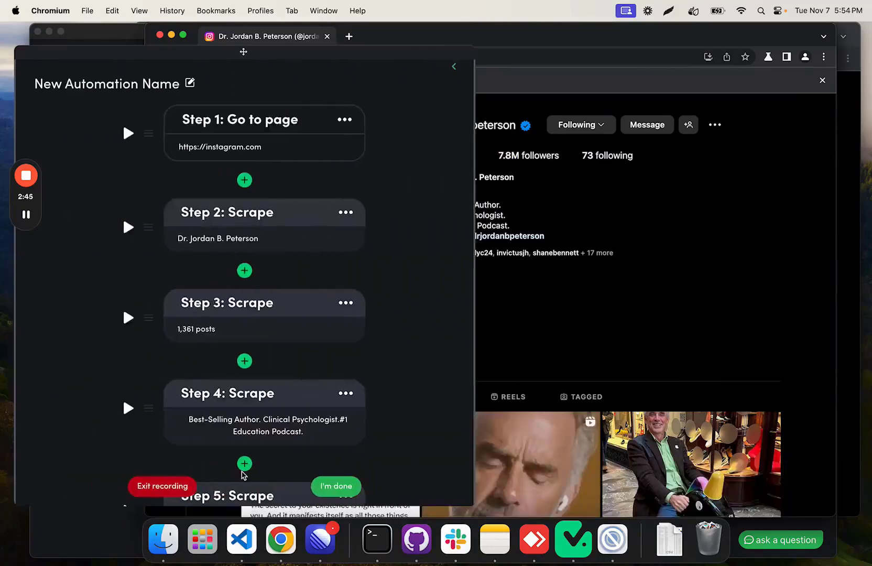
# Step: Add a single text scrape step at the end of the automation that captures the profile's following count
pyautogui.scroll(-2, 244, 472)
pyautogui.click(244, 449)
pyautogui.click(220, 179)
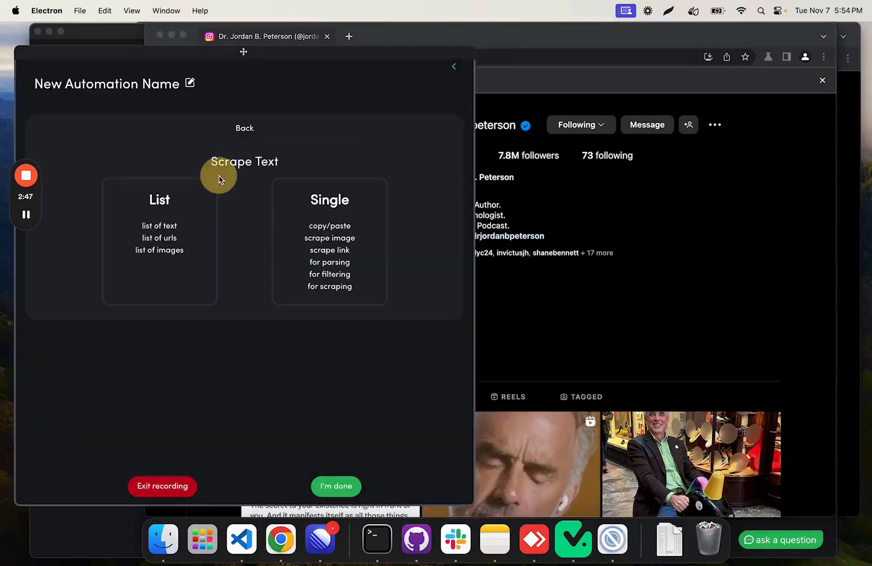
pyautogui.click(343, 242)
pyautogui.click(587, 156)
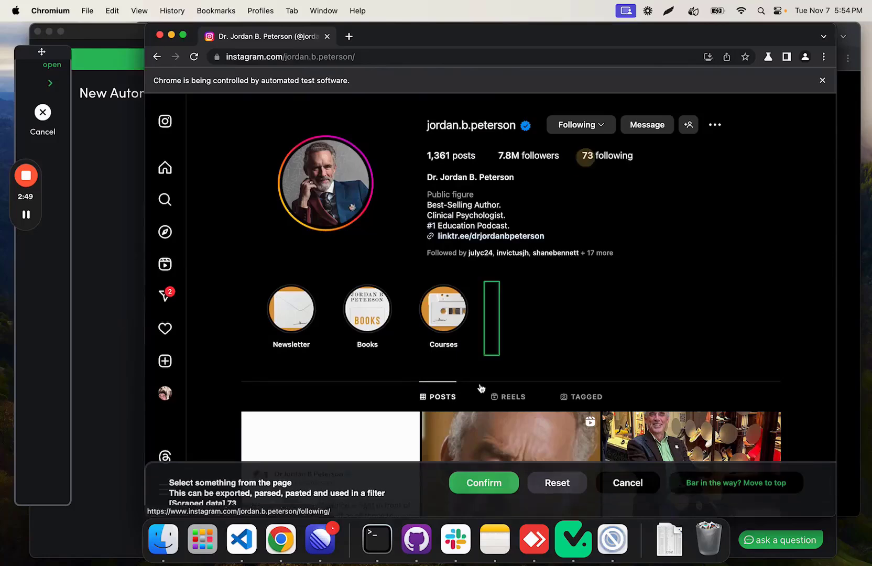
pyautogui.click(472, 480)
# Step: Review the recorded page visit and scrape steps, and finish recording the automation
pyautogui.scroll(-3, 198, 268)
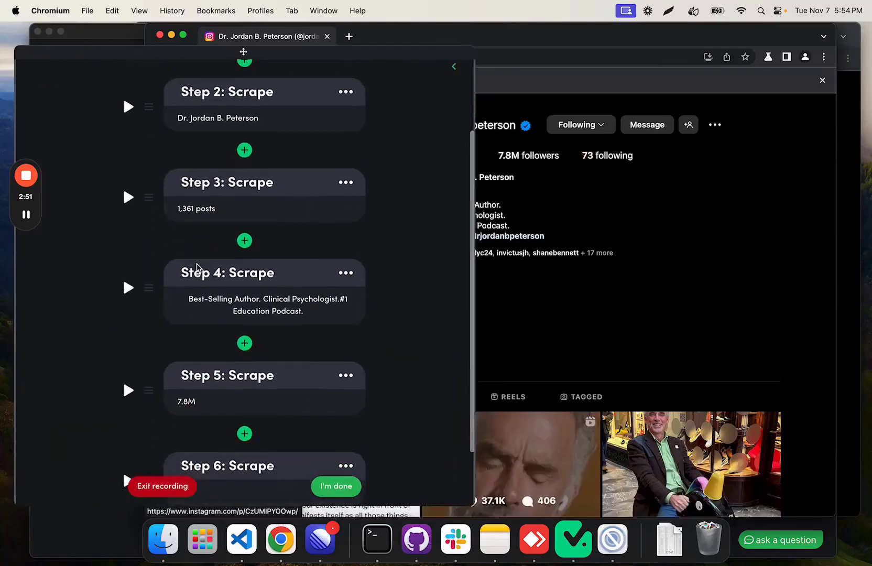
pyautogui.scroll(-2, 198, 267)
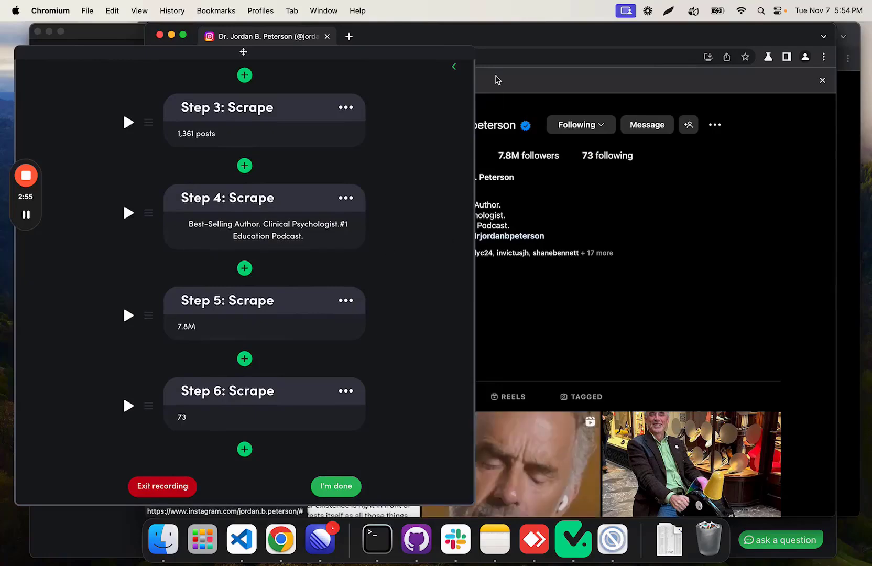
pyautogui.click(456, 75)
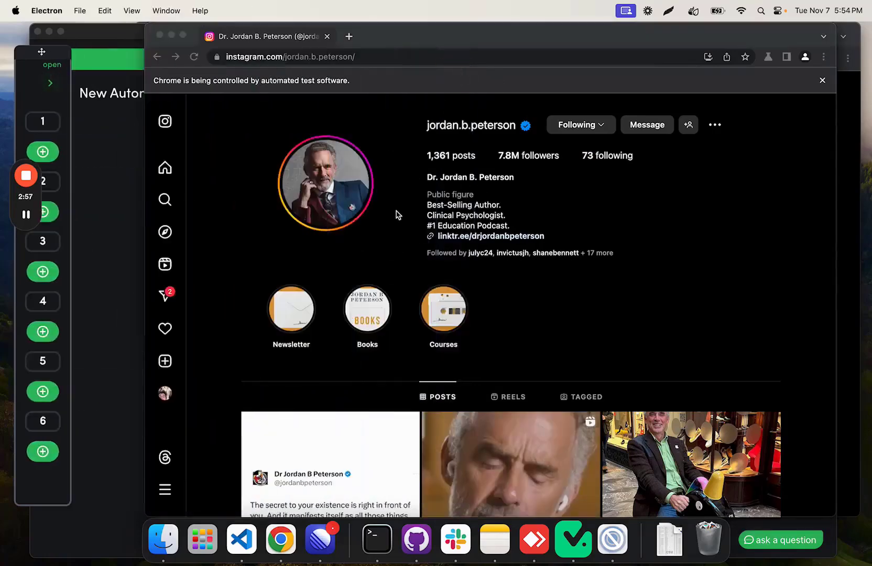
pyautogui.click(50, 83)
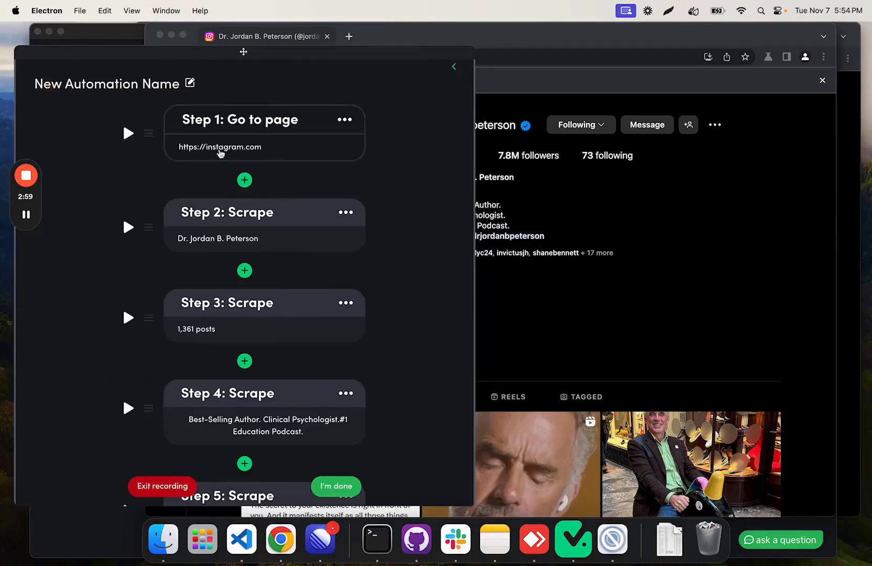
pyautogui.scroll(-3, 257, 226)
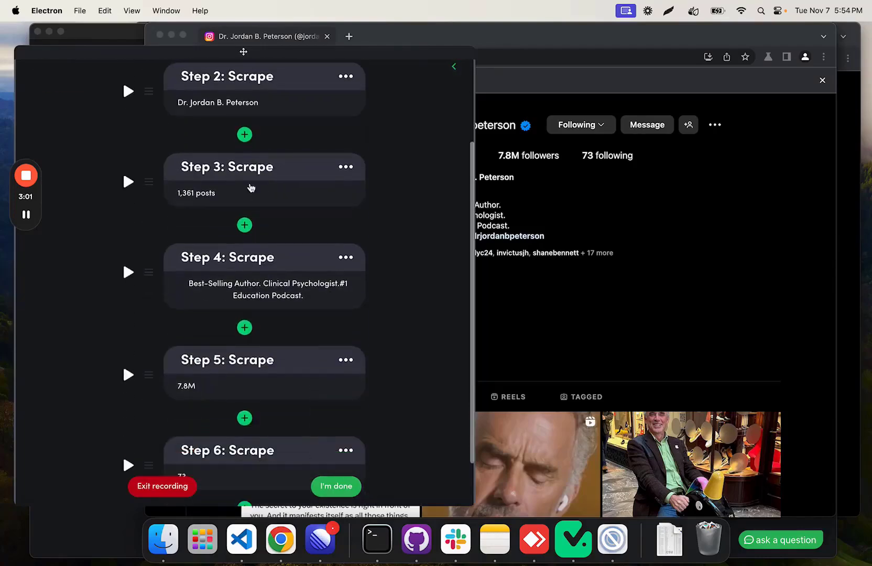
pyautogui.scroll(-2, 223, 288)
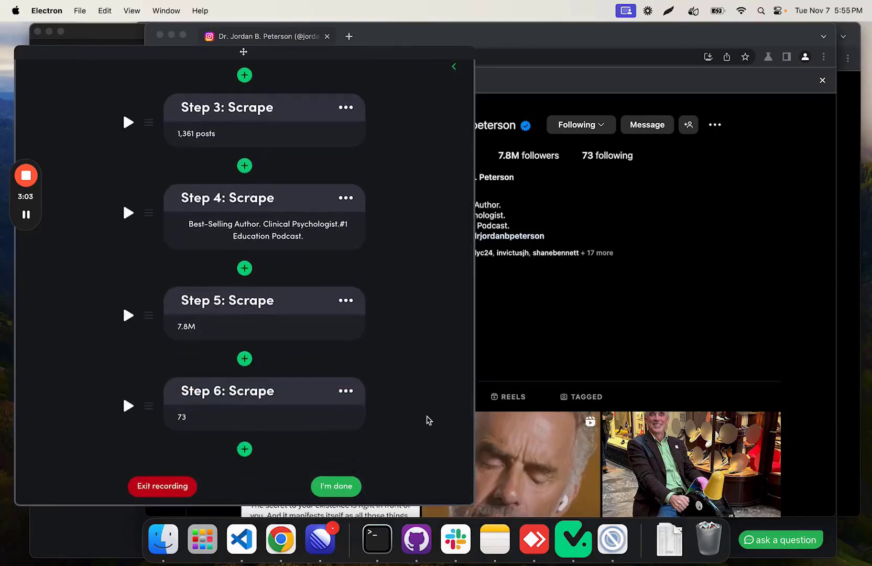
pyautogui.click(352, 486)
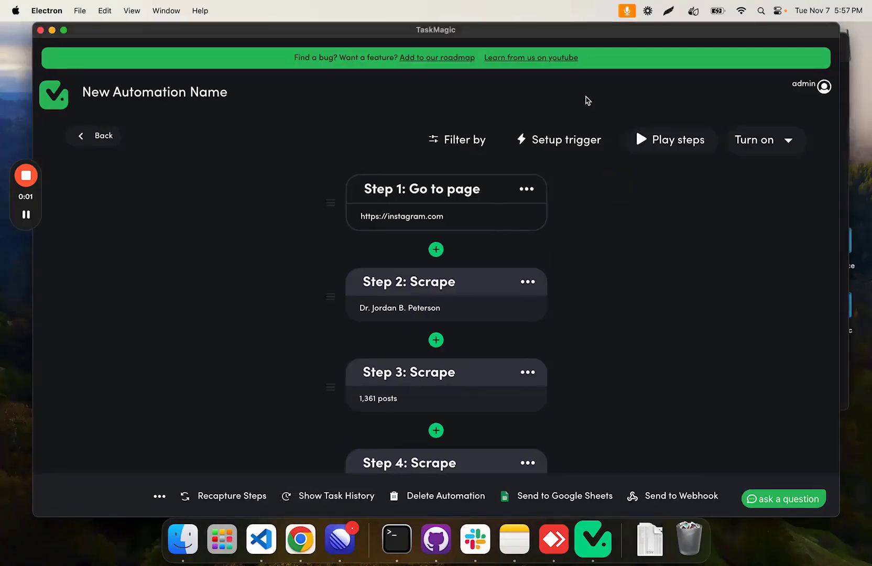
# Step: Set up a Google Sheets trigger for the automation using the New Row event
pyautogui.moveTo(590, 32); pyautogui.dragTo(584, 31)
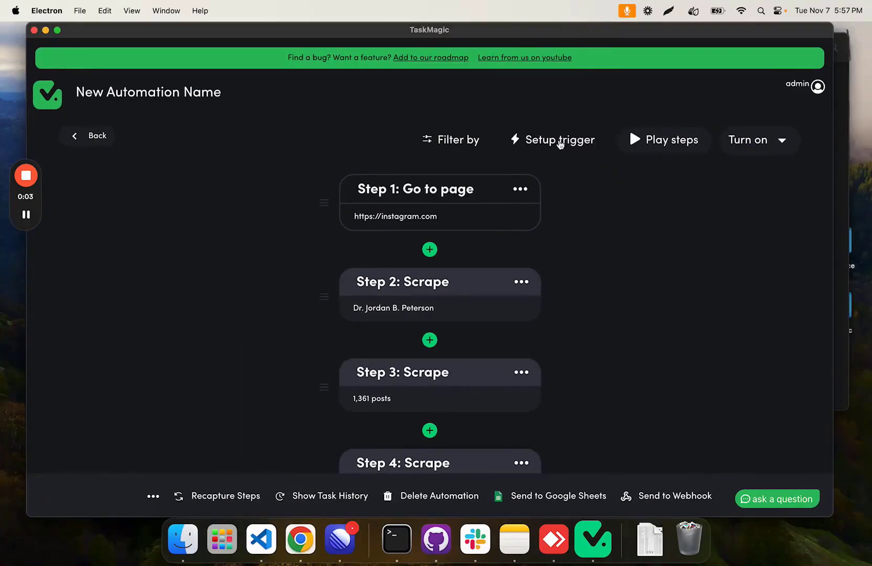
pyautogui.click(560, 145)
pyautogui.click(406, 362)
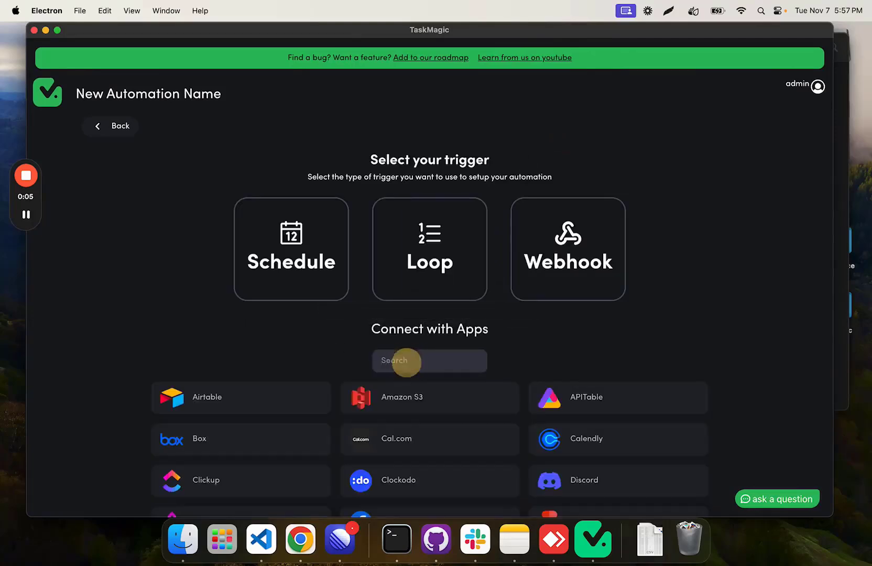
pyautogui.write('google')
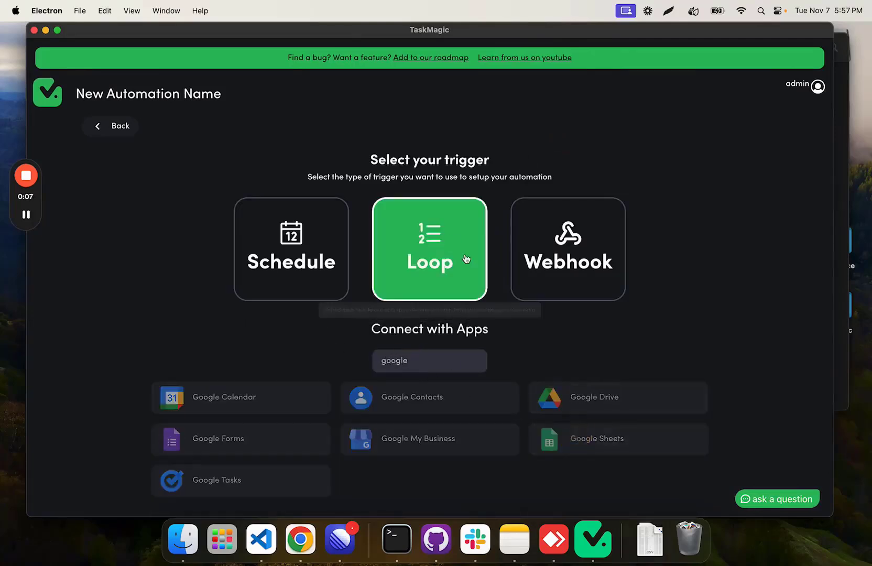
pyautogui.click(577, 435)
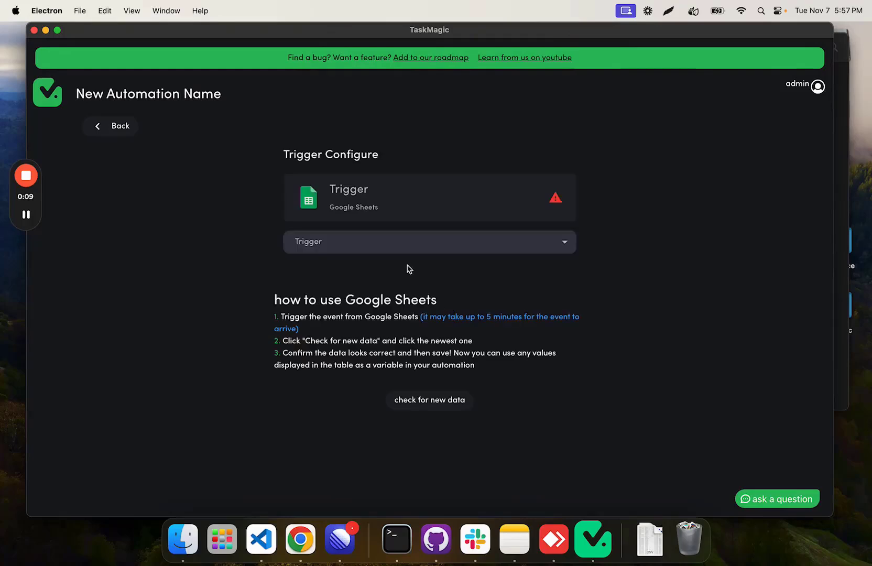
pyautogui.click(394, 246)
pyautogui.click(372, 273)
pyautogui.scroll(-2, 356, 210)
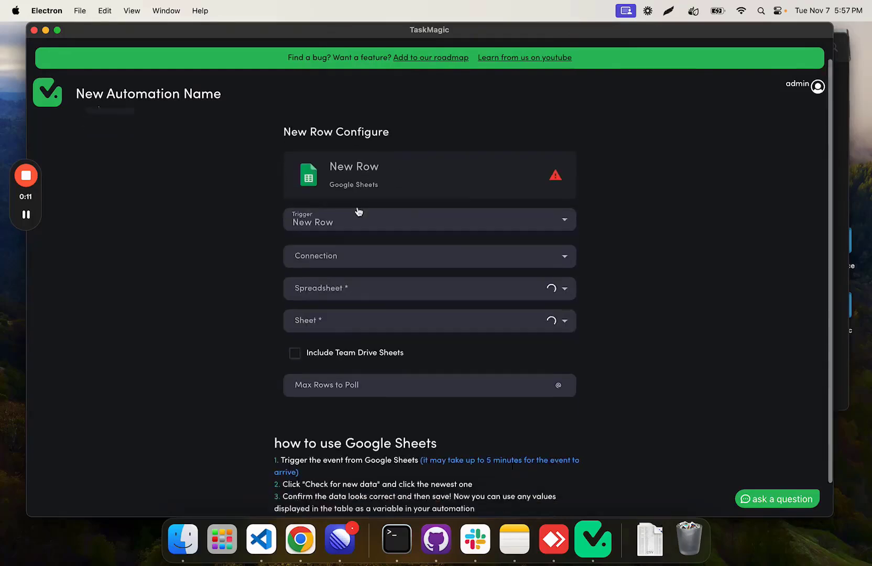
# Step: Connect the New Row trigger through newest_apps to the Username tracking sheet of the Instagram Data spreadsheet
pyautogui.click(372, 236)
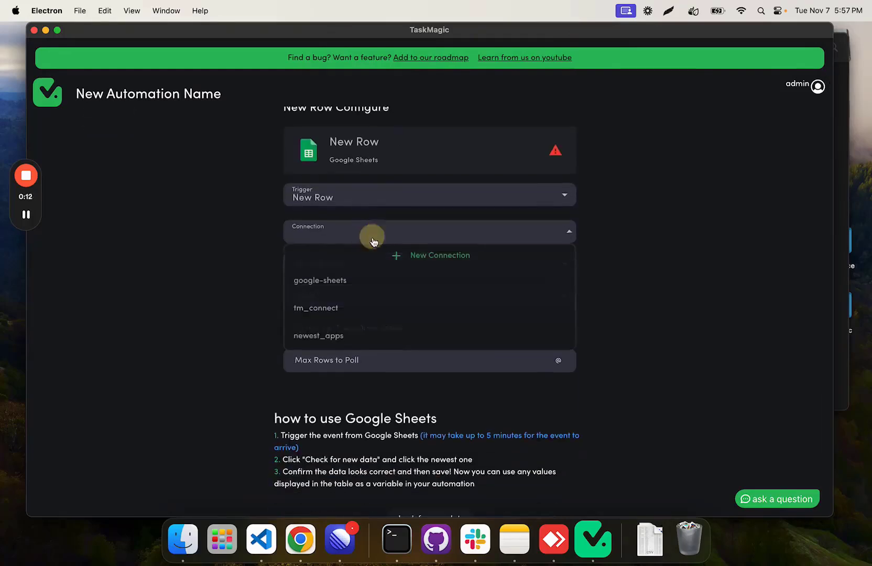
pyautogui.click(354, 336)
pyautogui.scroll(-1, 348, 228)
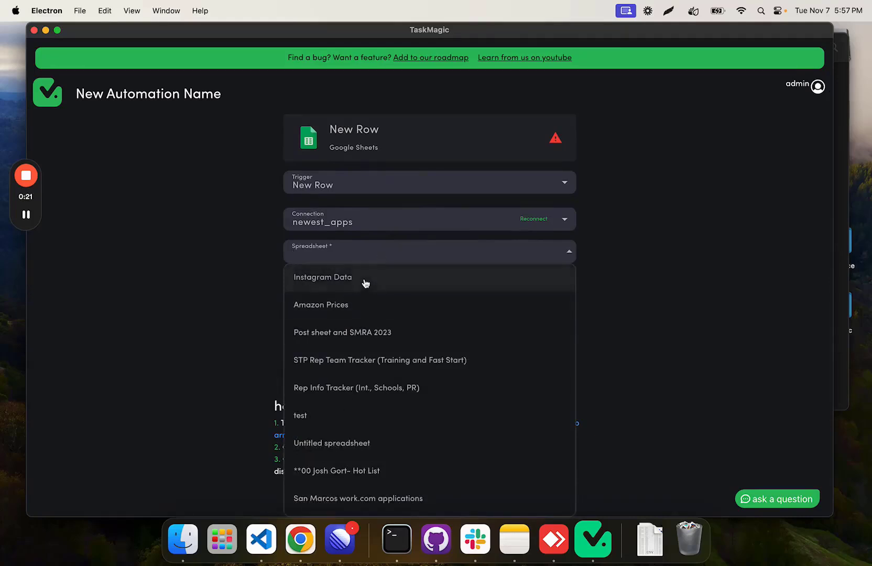
pyautogui.click(325, 277)
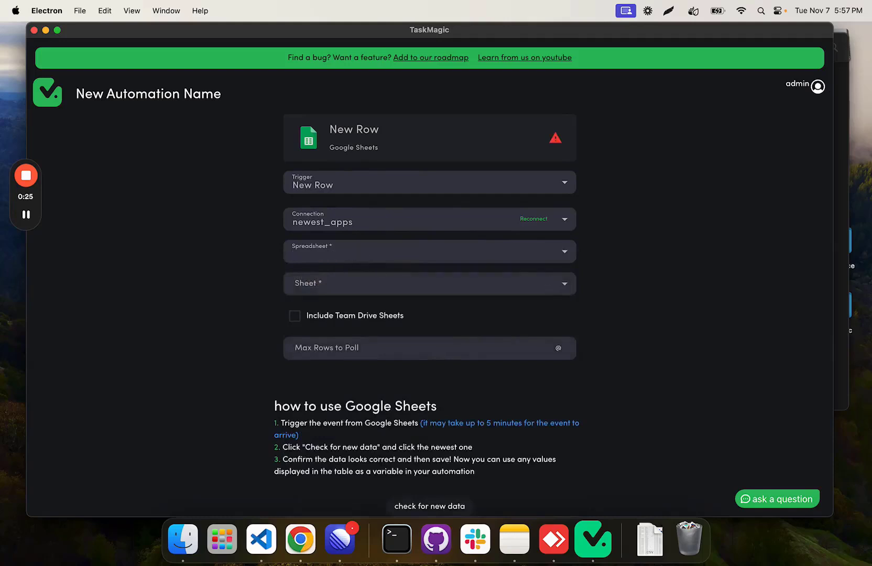
pyautogui.click(372, 254)
pyautogui.click(367, 271)
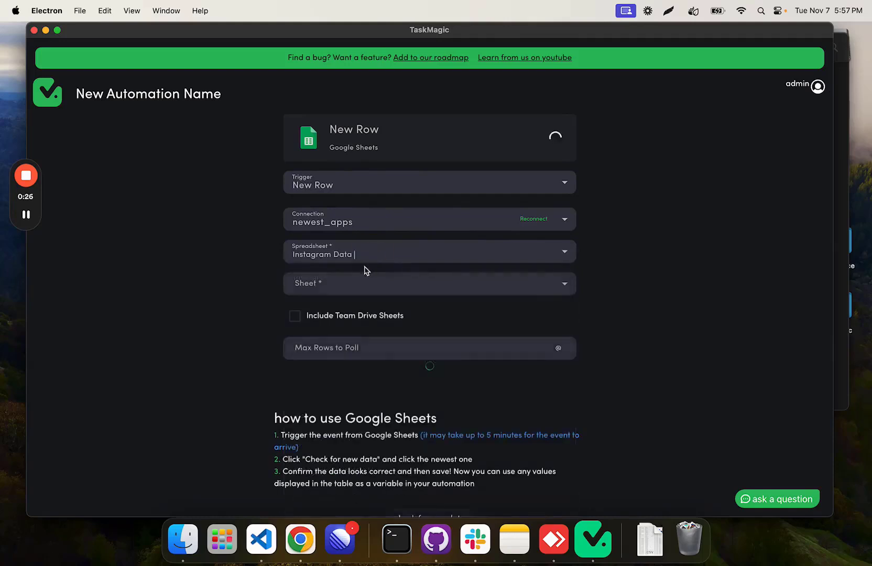
pyautogui.click(341, 284)
pyautogui.click(342, 312)
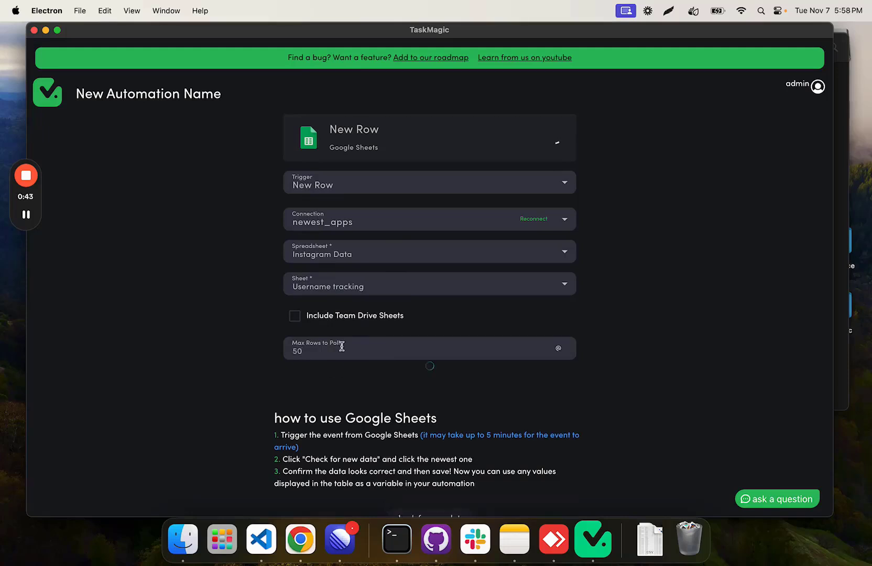
# Step: Test the New Row trigger with Max Rows to Poll left at 50
pyautogui.click(357, 340)
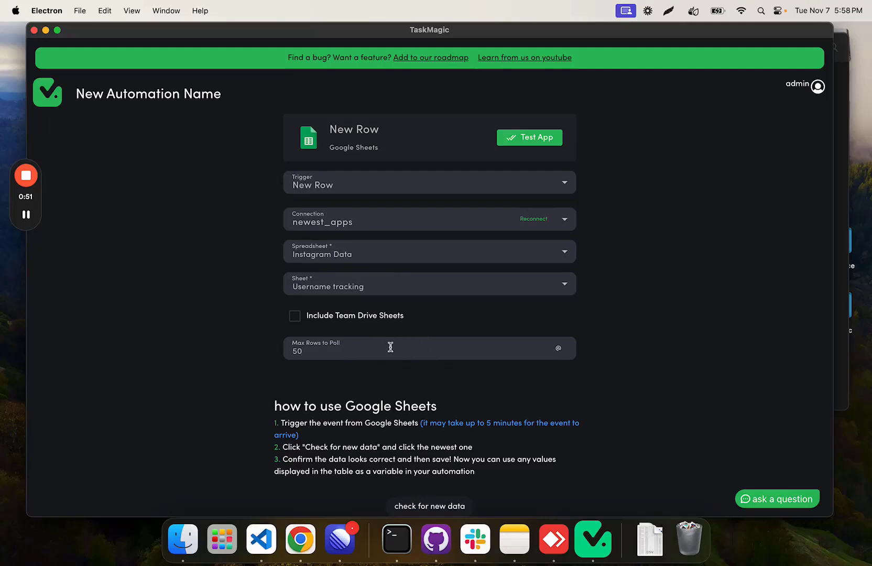
pyautogui.scroll(1, 379, 277)
pyautogui.scroll(-1, 380, 281)
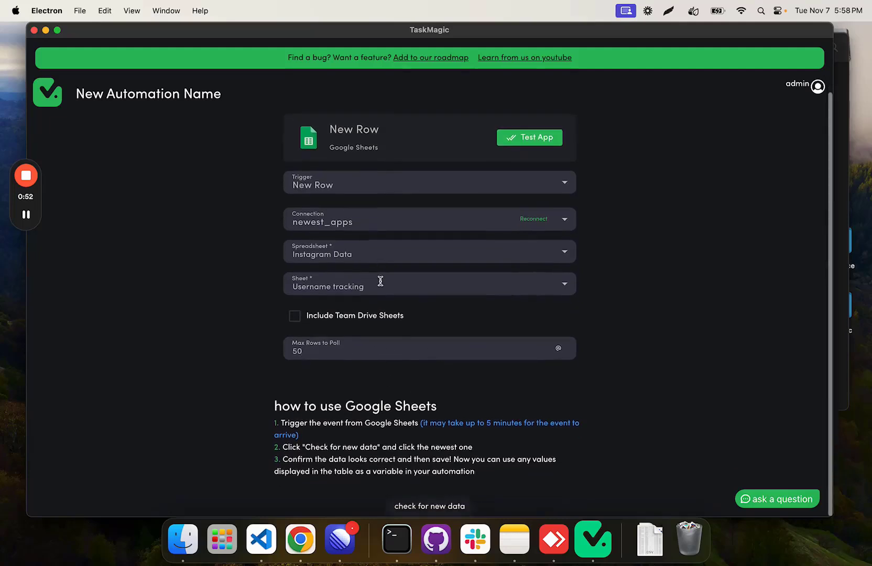
pyautogui.click(545, 138)
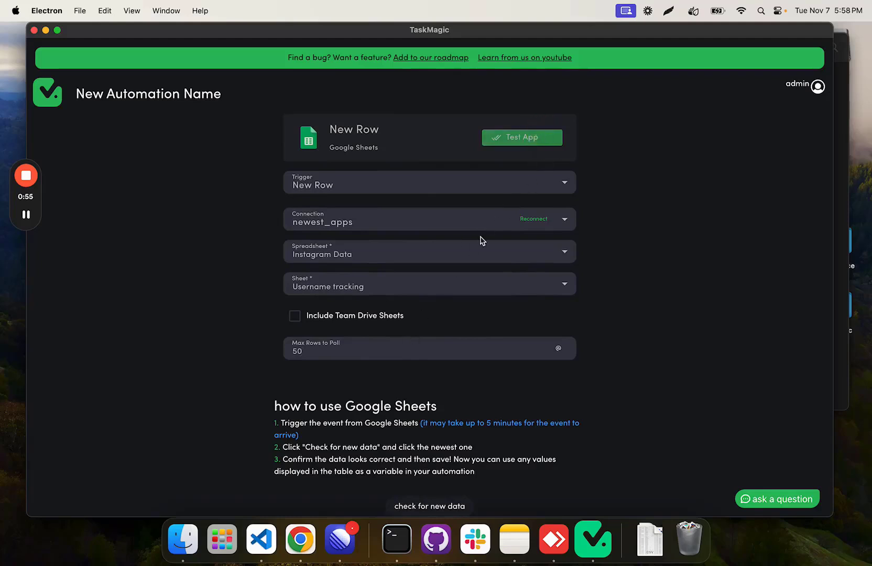
# Step: Switch to the Instagram Data sheet in Chrome and copy the username from cell A3 into A4 as a new row
pyautogui.click(308, 532)
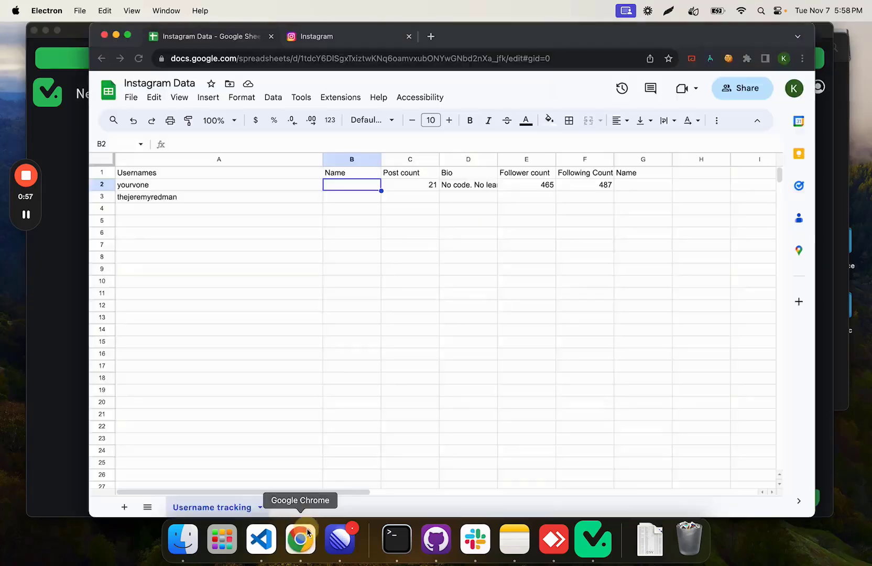
pyautogui.click(162, 198)
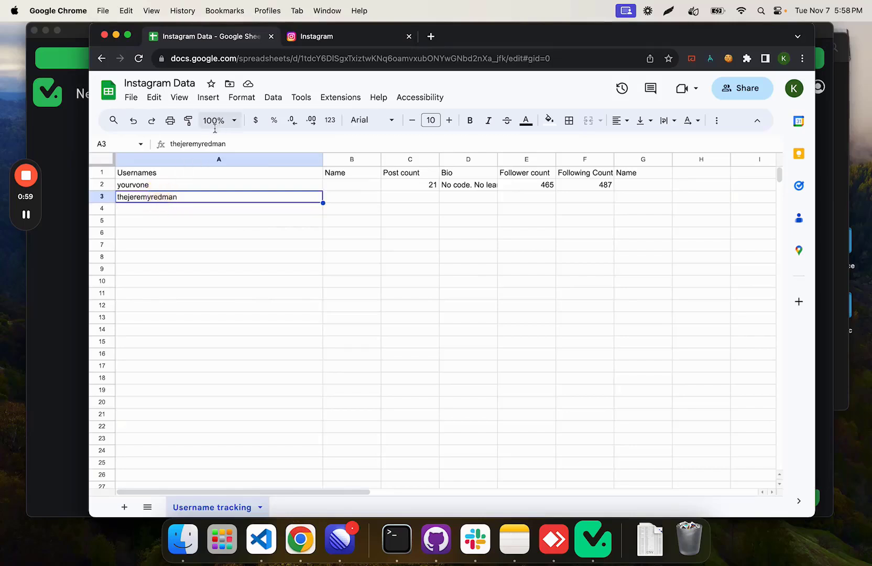
pyautogui.press('super+c')
pyautogui.click(166, 209)
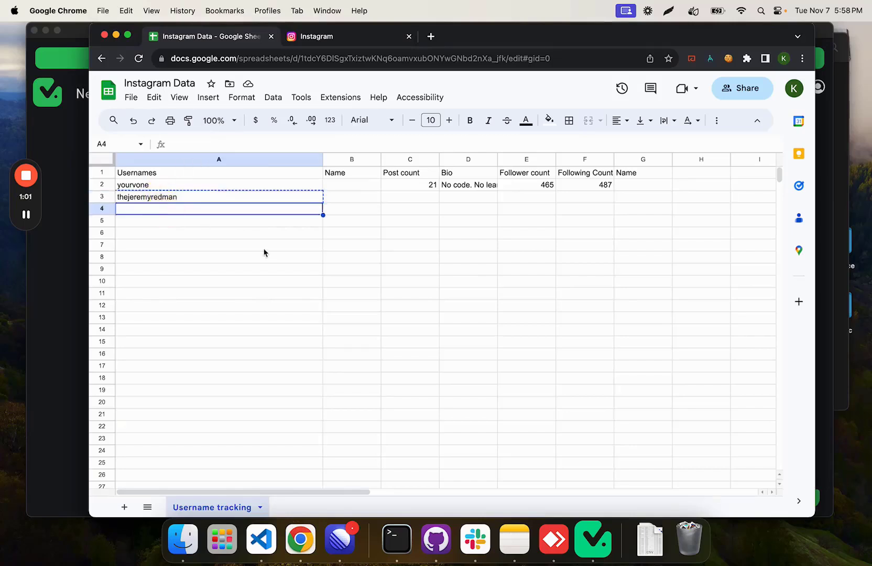
pyautogui.press('super+v')
# Step: Return to TaskMagic and check the New Row trigger for new data
pyautogui.click(70, 313)
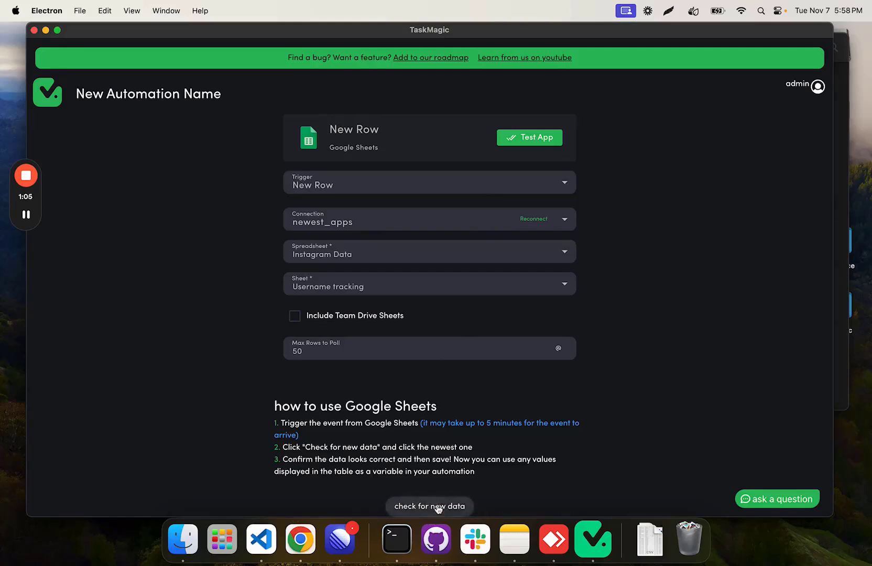
pyautogui.click(438, 506)
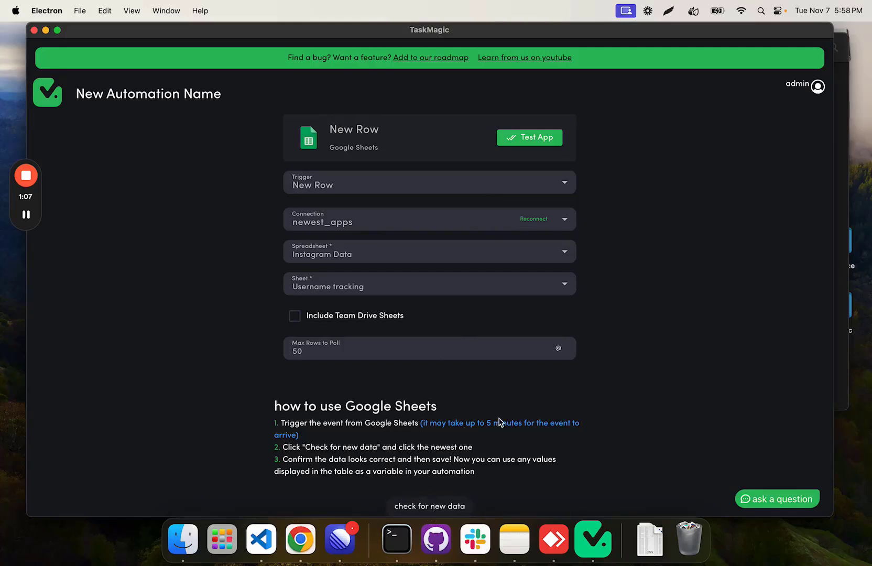
pyautogui.moveTo(369, 440); pyautogui.dragTo(415, 426)
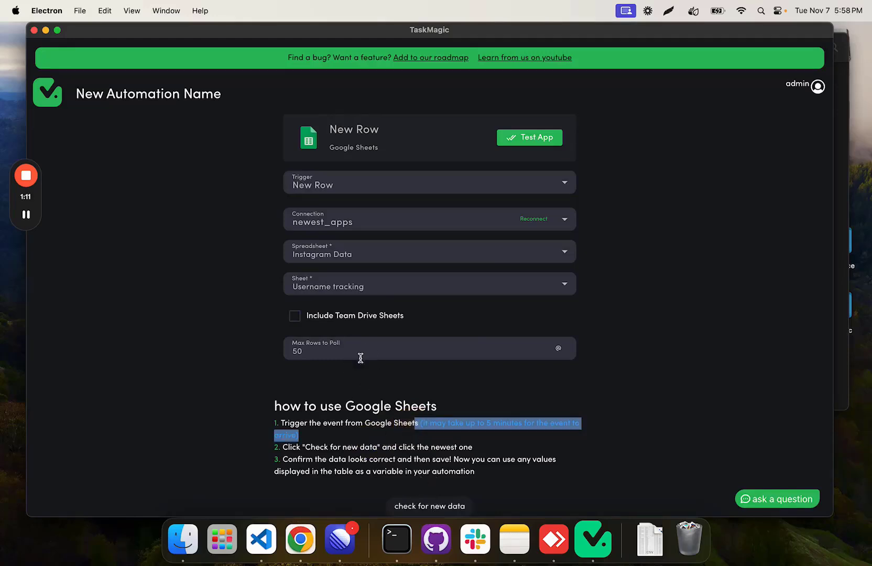
pyautogui.click(361, 440)
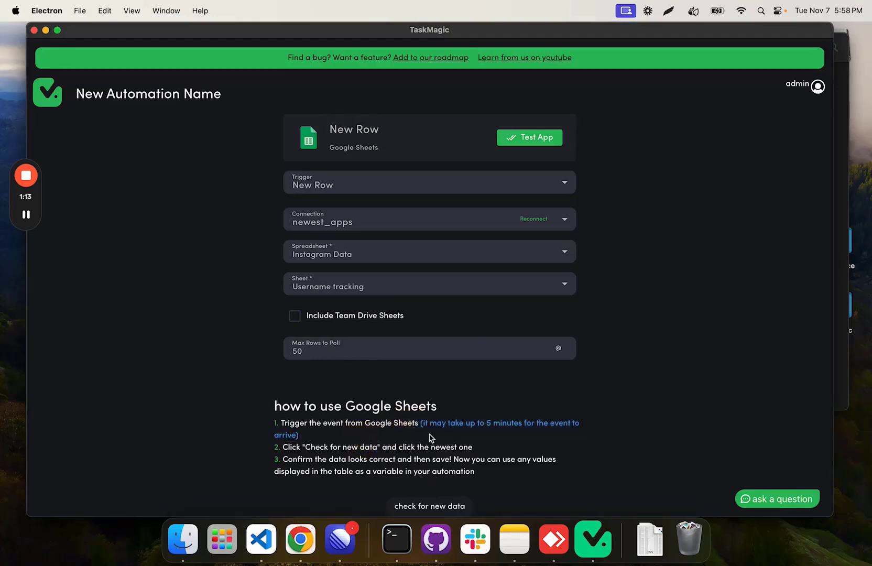
pyautogui.moveTo(428, 434); pyautogui.dragTo(425, 423)
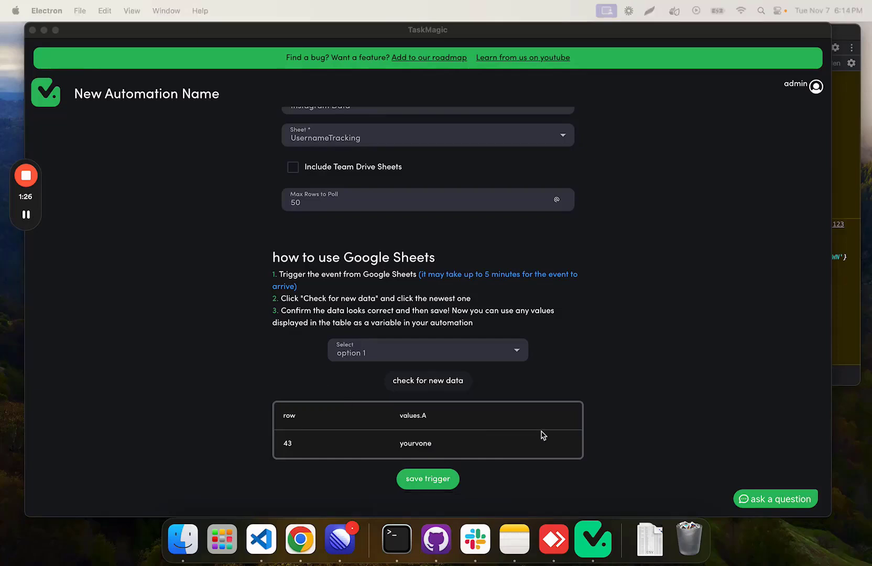
# Step: Compare the polled row data with the Instagram Data sheet in Chrome and save the New Row trigger in TaskMagic
pyautogui.click(610, 378)
pyautogui.moveTo(2, 362); pyautogui.dragTo(327, 281)
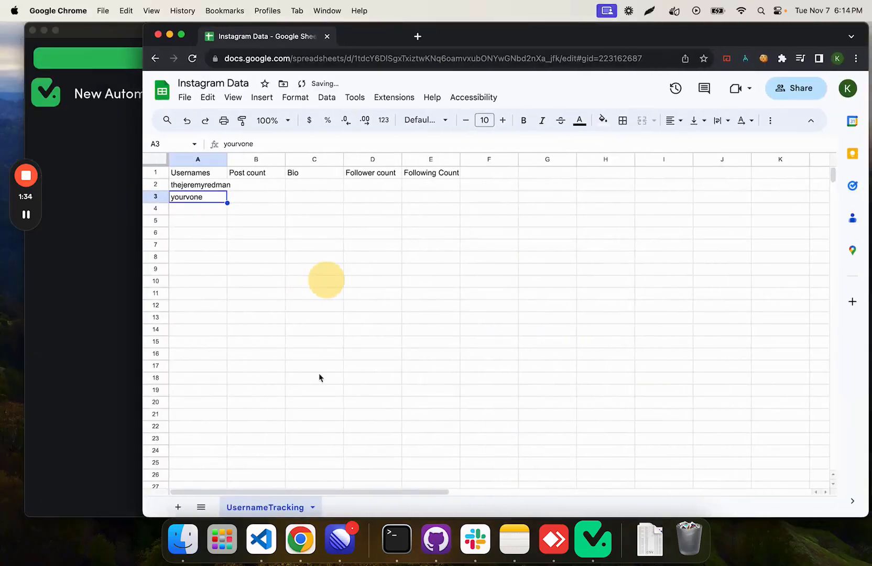
pyautogui.click(115, 257)
pyautogui.click(427, 479)
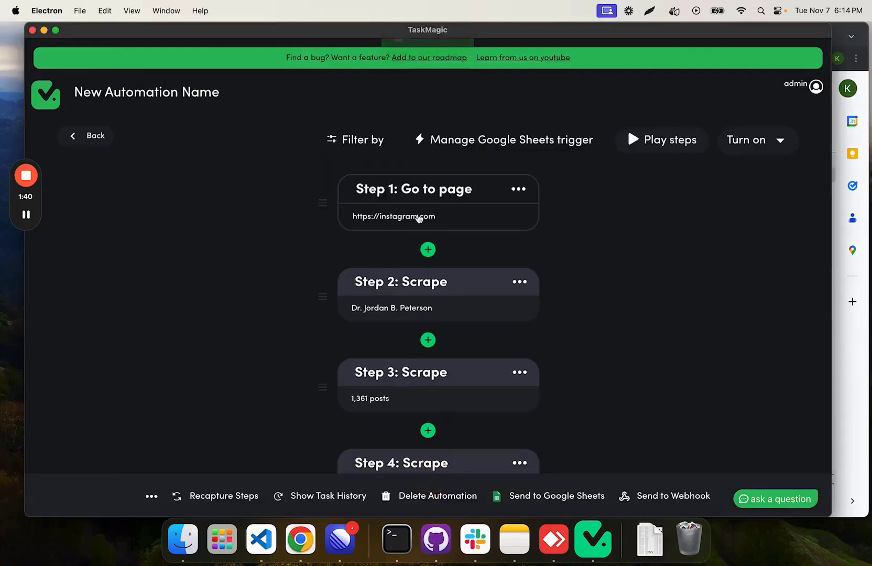
pyautogui.click(416, 217)
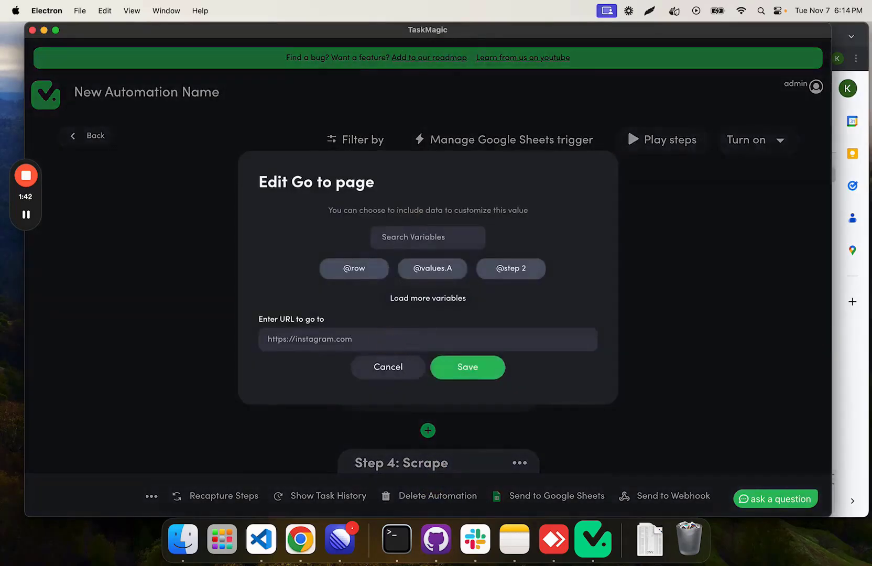
pyautogui.write('/')
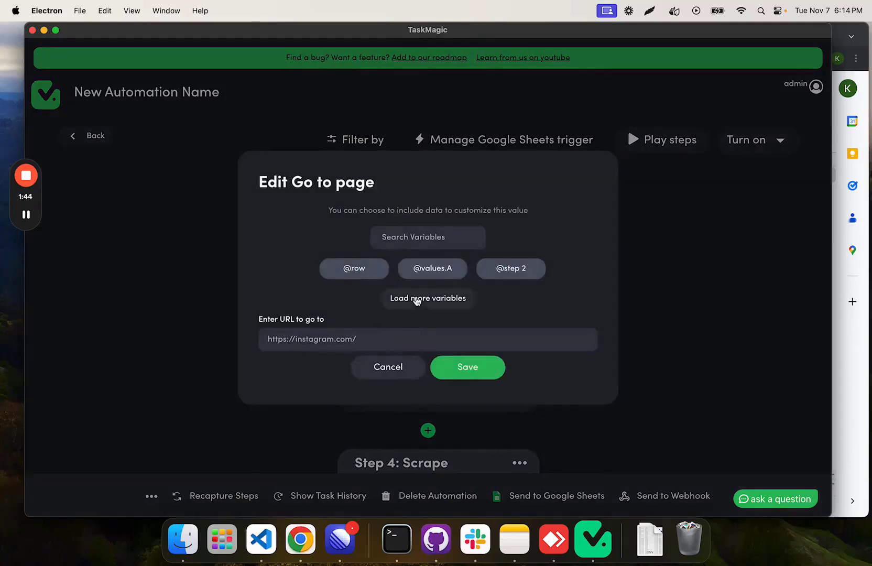
pyautogui.click(432, 268)
pyautogui.doubleClick(377, 342)
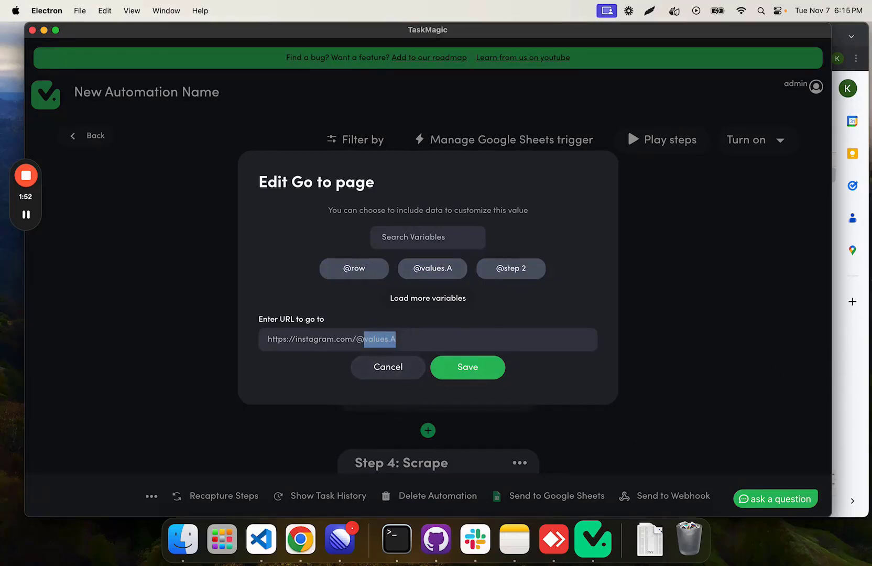
pyautogui.click(472, 368)
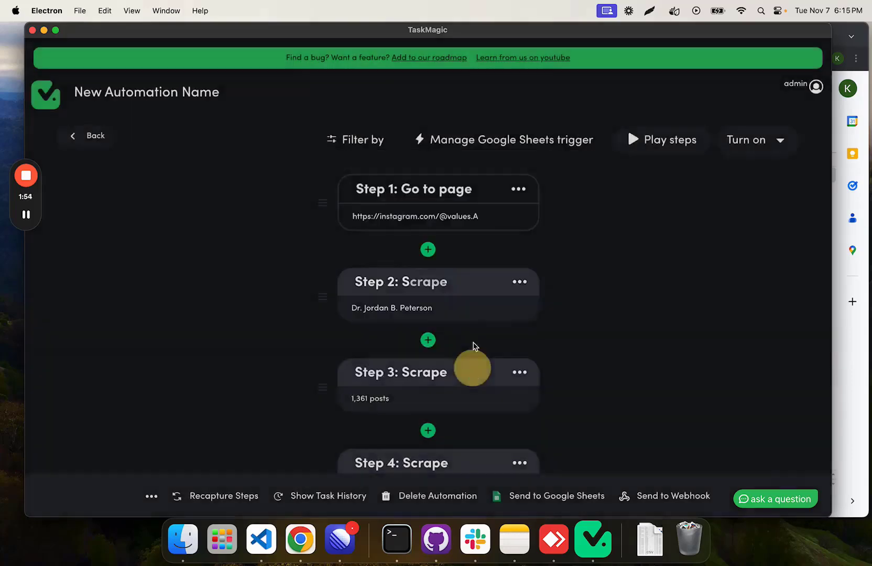
# Step: Add a Google Sheets action after the Step 6 scrape and set it to Find Rows
pyautogui.scroll(-3, 419, 294)
pyautogui.scroll(-5, 434, 259)
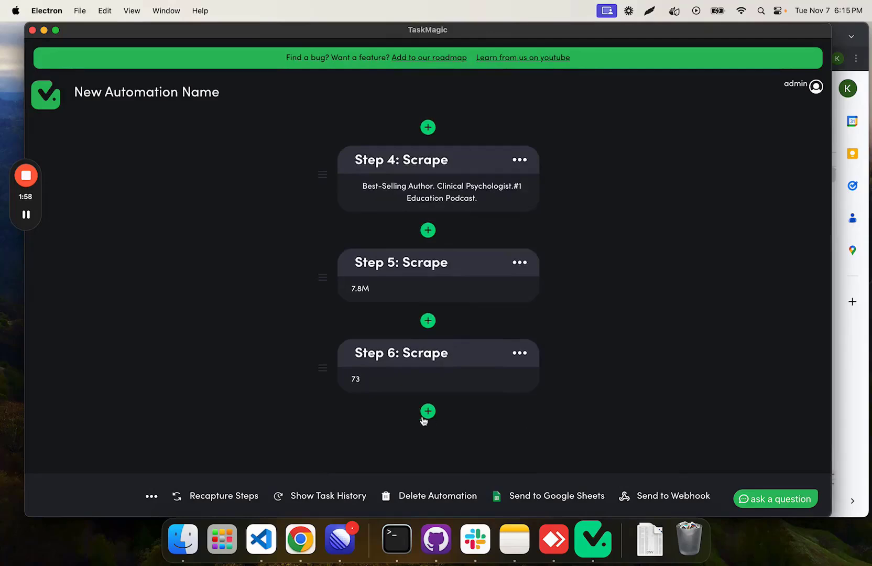
pyautogui.click(426, 414)
pyautogui.click(491, 215)
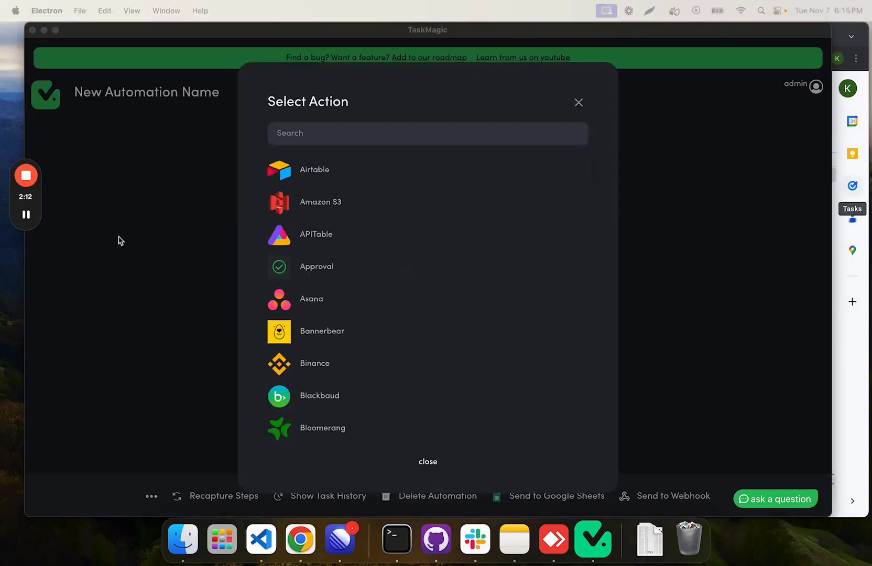
pyautogui.click(338, 138)
pyautogui.write('google sheets')
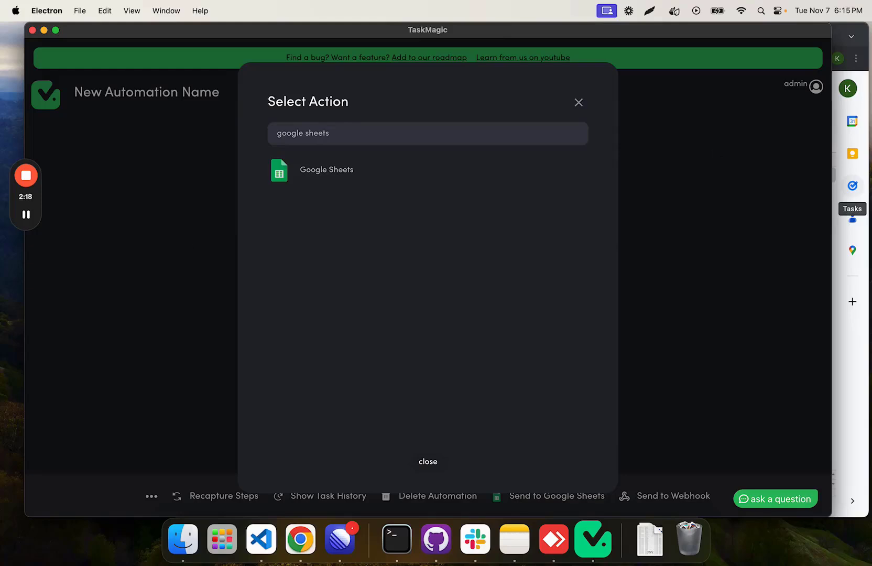
pyautogui.click(470, 188)
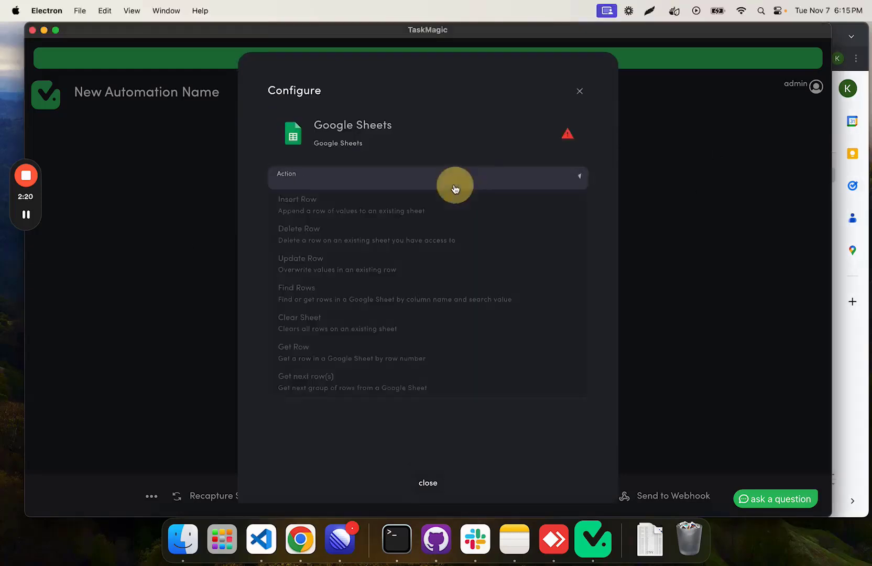
pyautogui.click(326, 299)
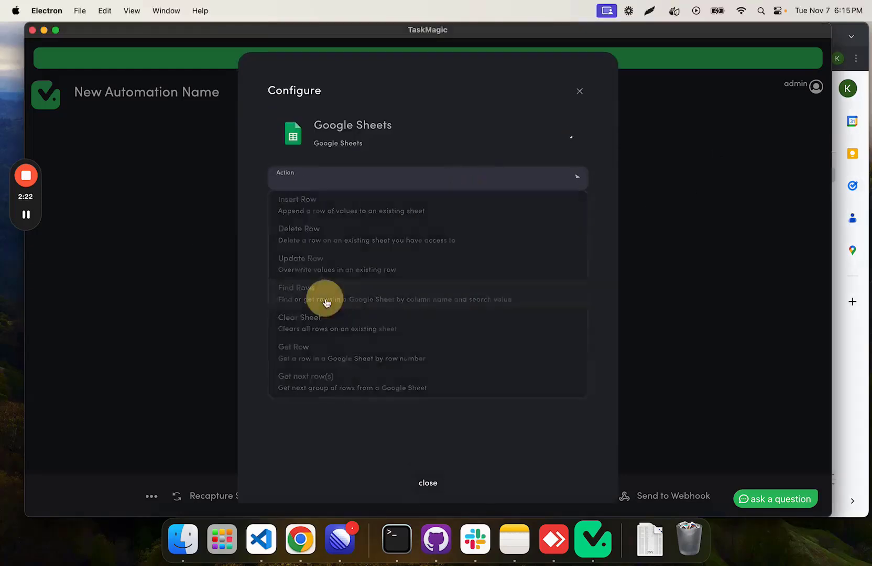
# Step: Connect Find Rows through newest_apps to the UsernameTracking sheet of the Instagram Data spreadsheet
pyautogui.click(410, 224)
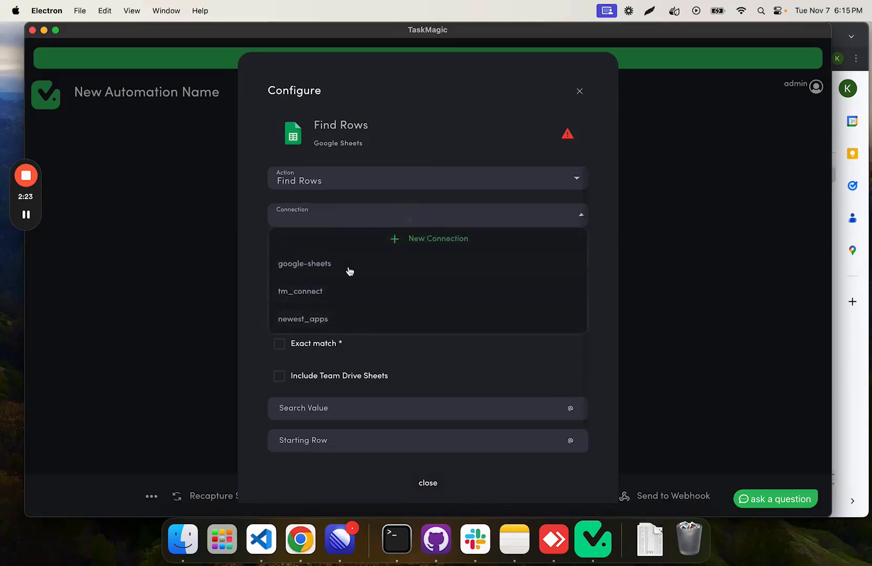
pyautogui.click(340, 320)
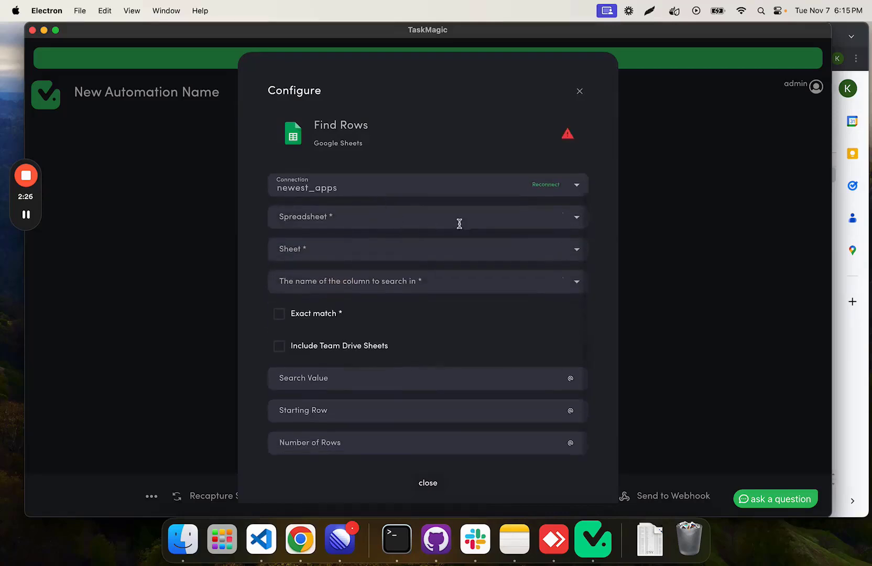
pyautogui.click(433, 218)
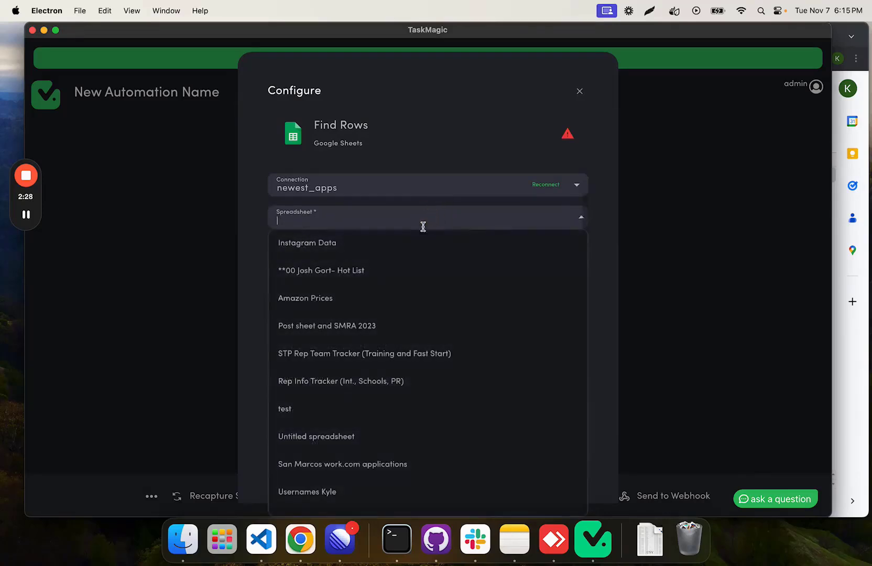
pyautogui.click(336, 254)
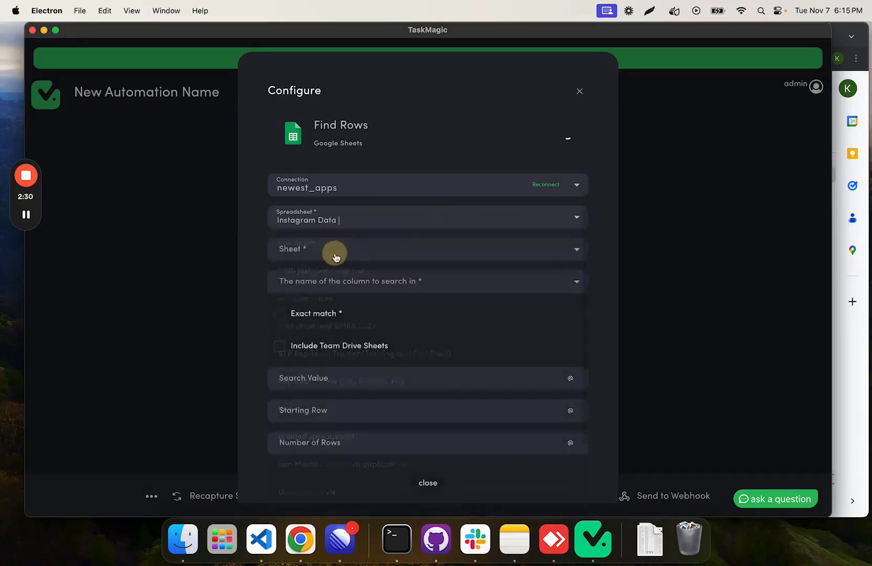
pyautogui.click(334, 249)
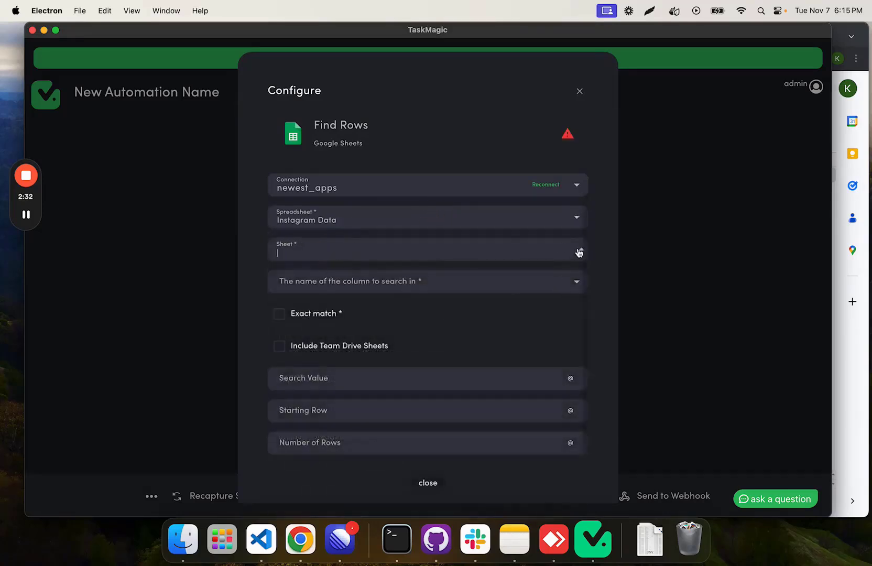
pyautogui.click(521, 254)
pyautogui.click(529, 237)
pyautogui.click(523, 247)
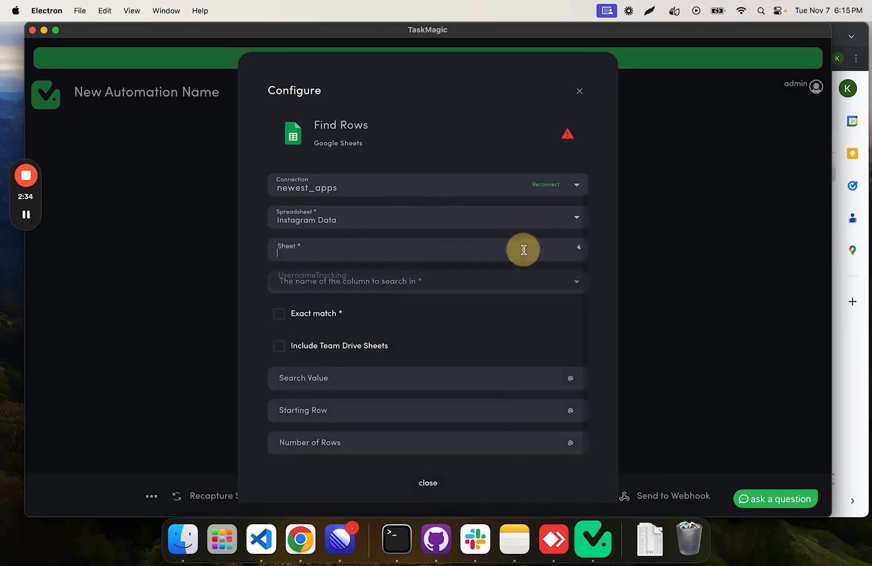
pyautogui.click(419, 276)
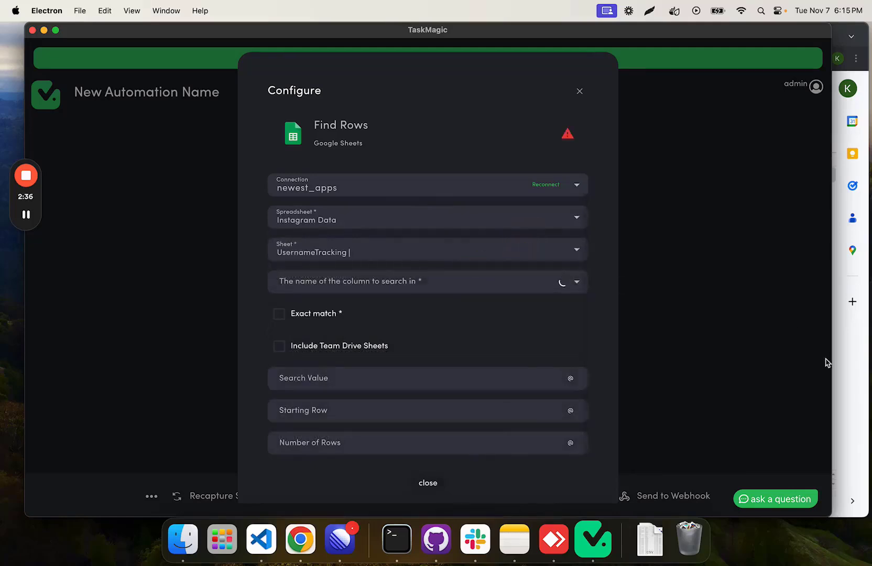
# Step: Set Find Rows to search in the Usernames column with Exact match enabled
pyautogui.click(845, 380)
pyautogui.click(194, 172)
pyautogui.click(120, 308)
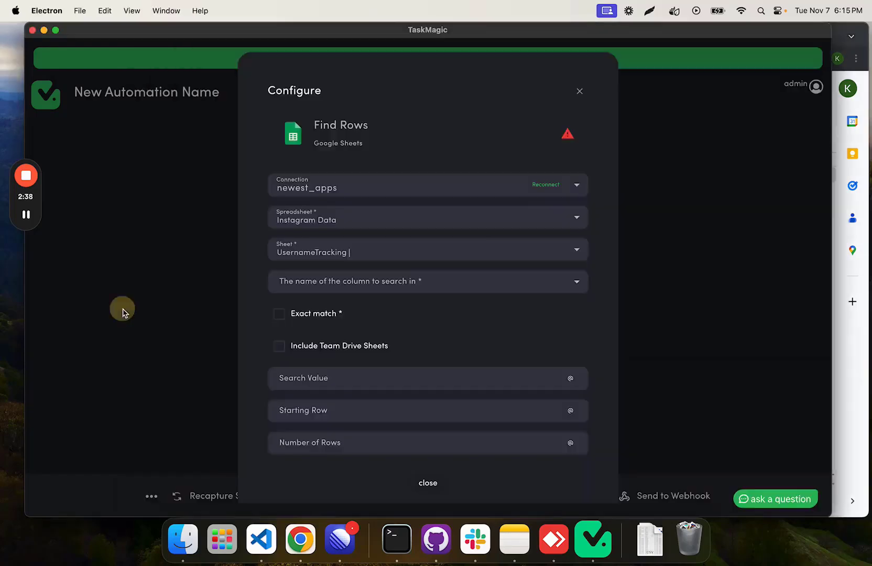
pyautogui.click(377, 285)
pyautogui.click(354, 304)
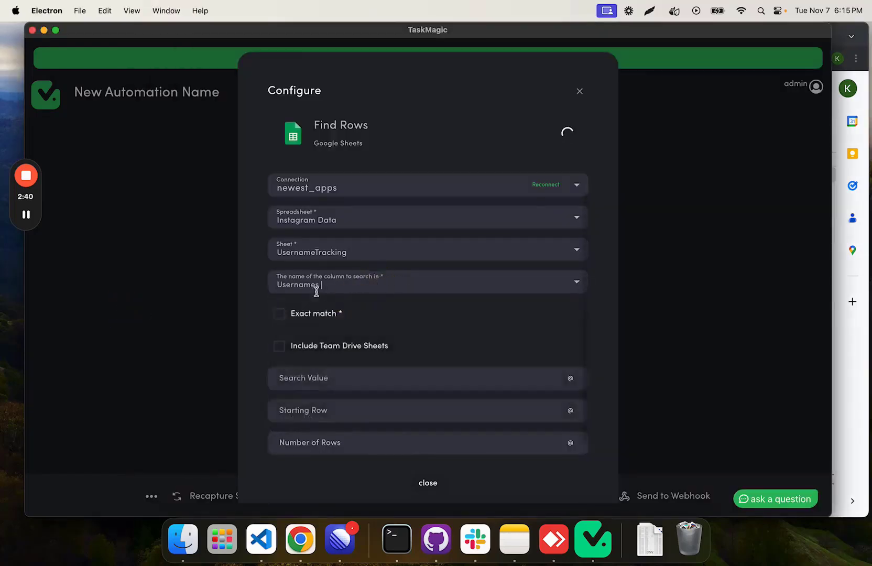
pyautogui.click(279, 314)
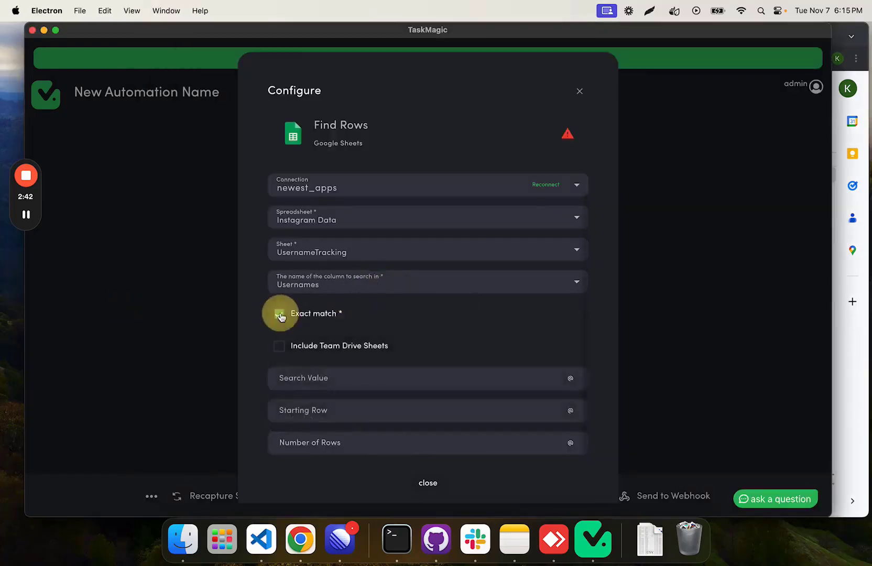
pyautogui.click(570, 378)
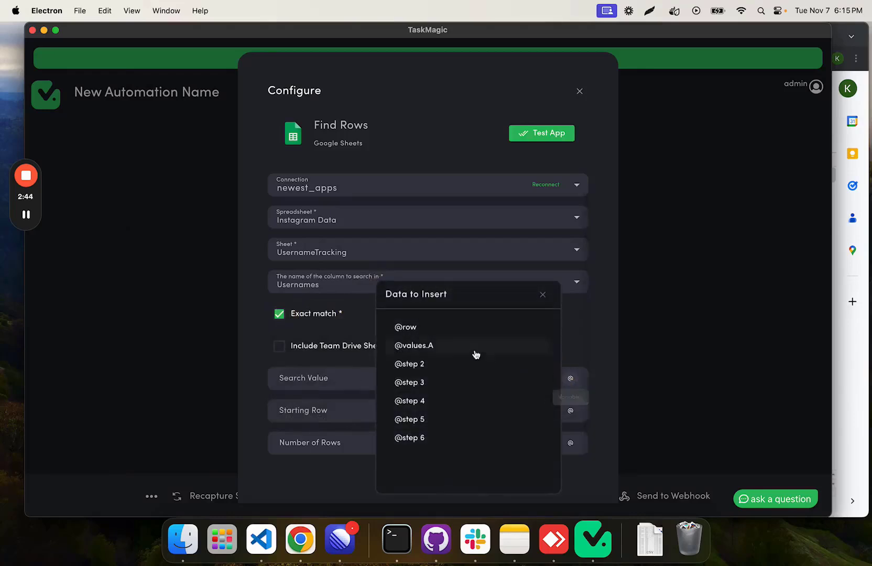
pyautogui.click(423, 344)
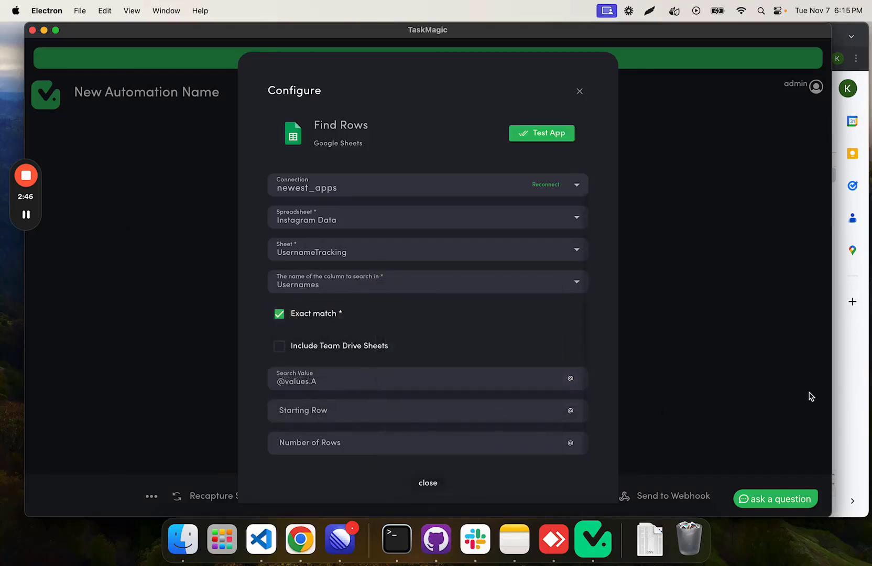
pyautogui.moveTo(347, 383); pyautogui.dragTo(273, 380)
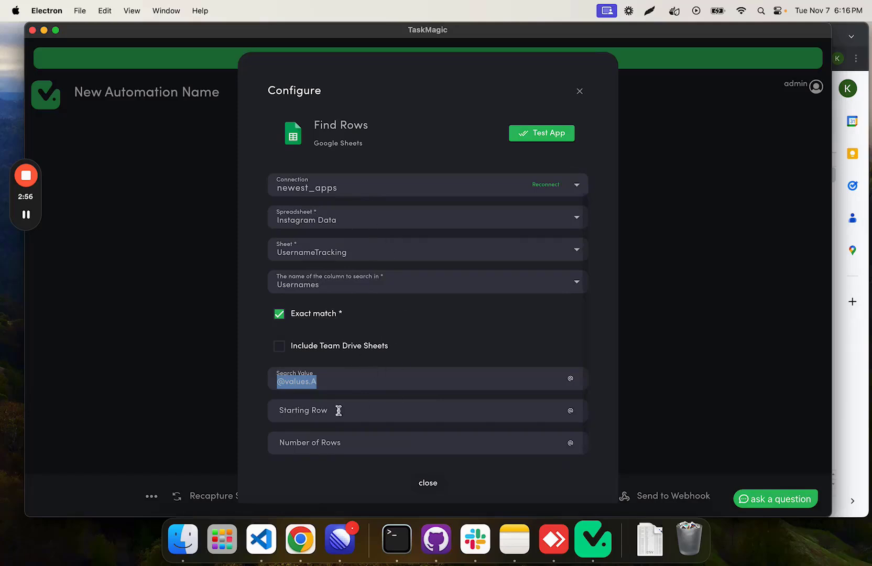
pyautogui.click(335, 383)
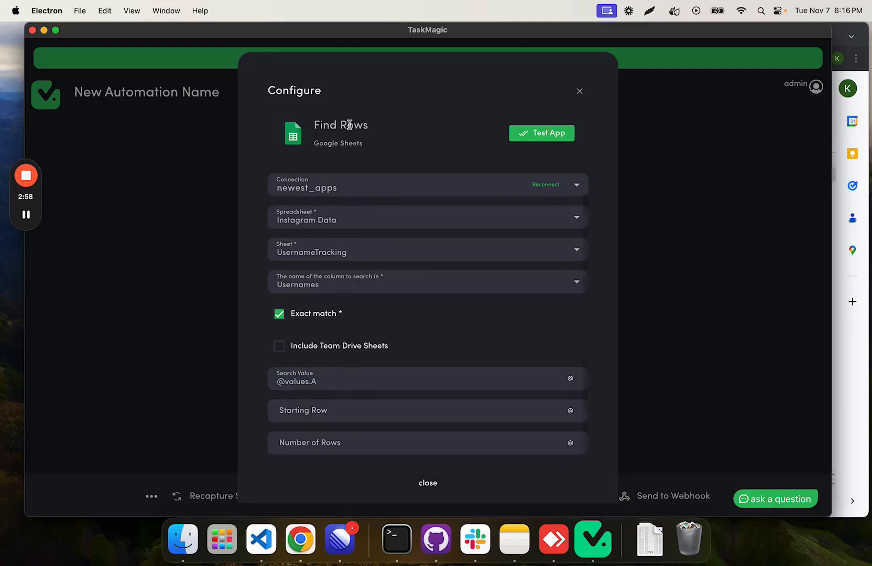
pyautogui.click(394, 417)
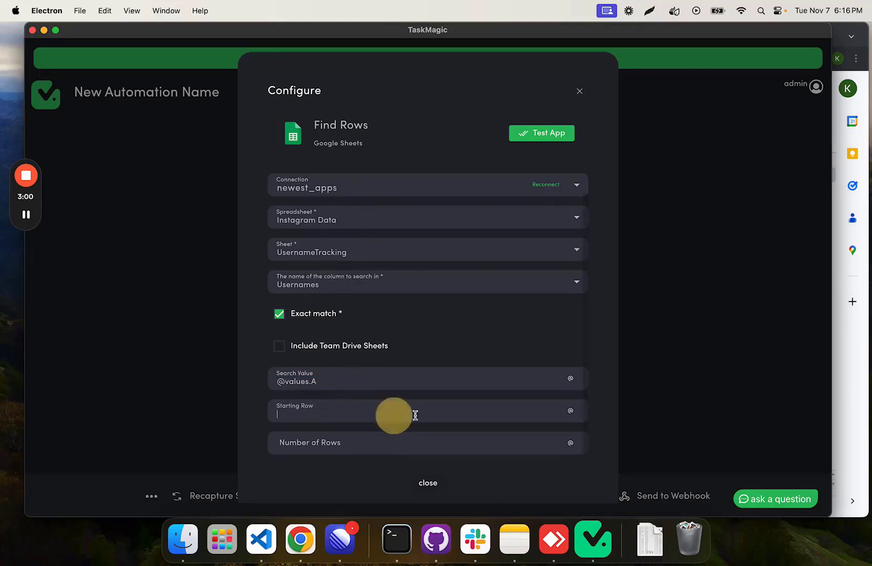
pyautogui.click(570, 411)
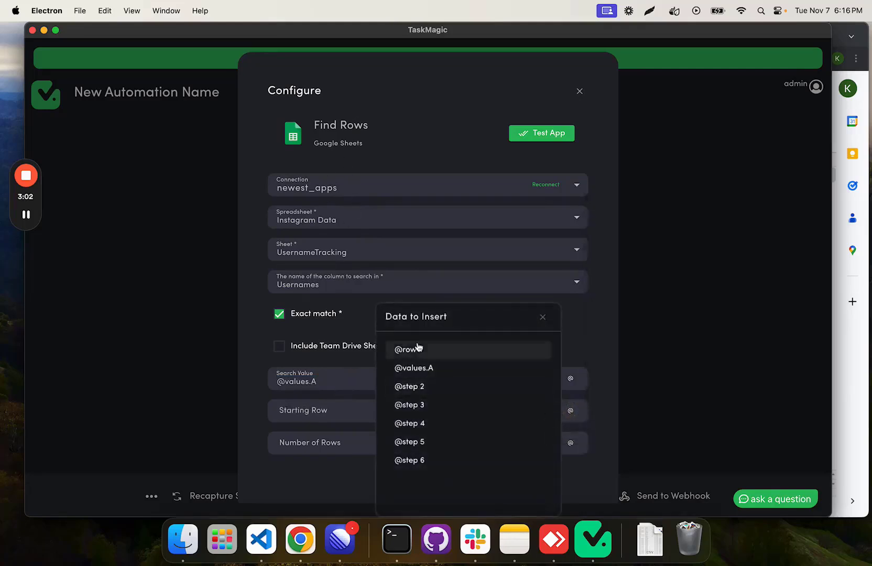
pyautogui.click(543, 317)
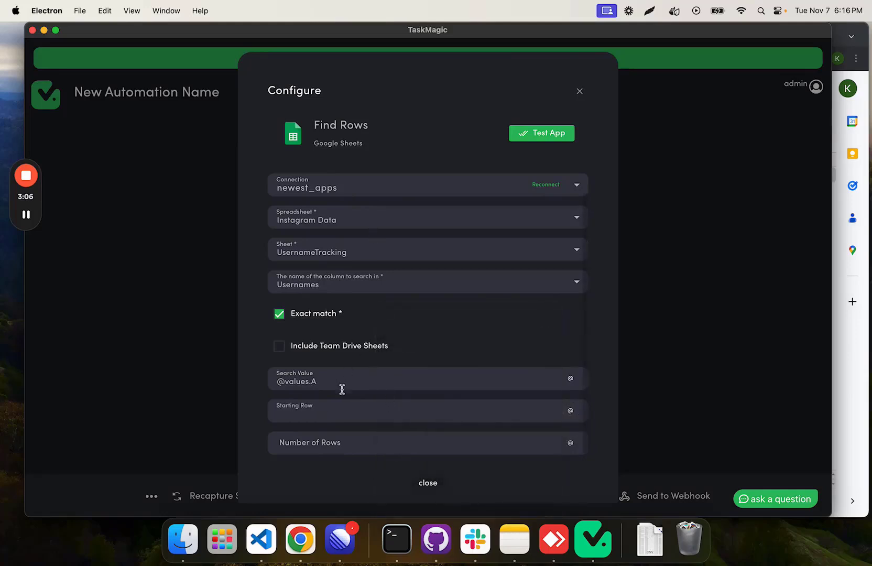
pyautogui.tripleClick(293, 380)
pyautogui.write('@row')
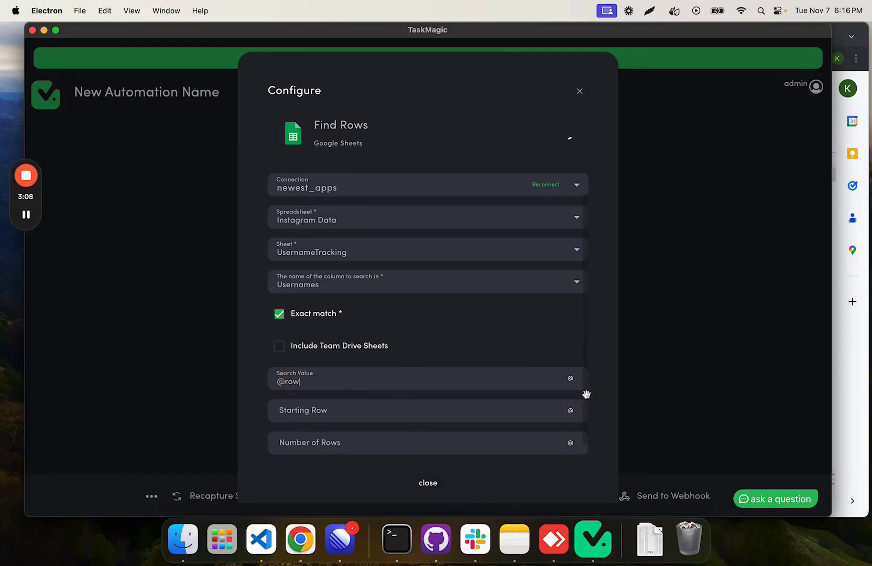
pyautogui.press('BackSpace')
pyautogui.press('BackSpace')
pyautogui.press('BackSpace')
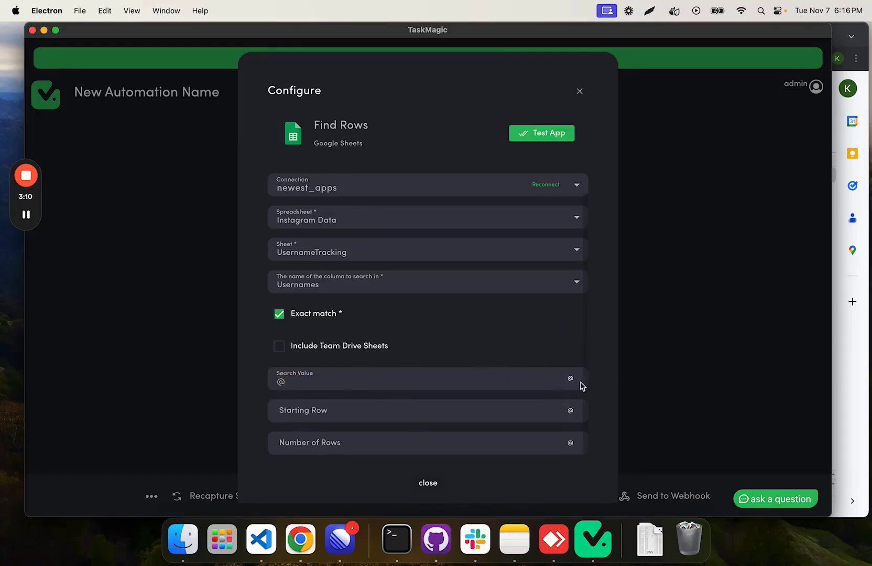
pyautogui.click(572, 378)
pyautogui.click(310, 387)
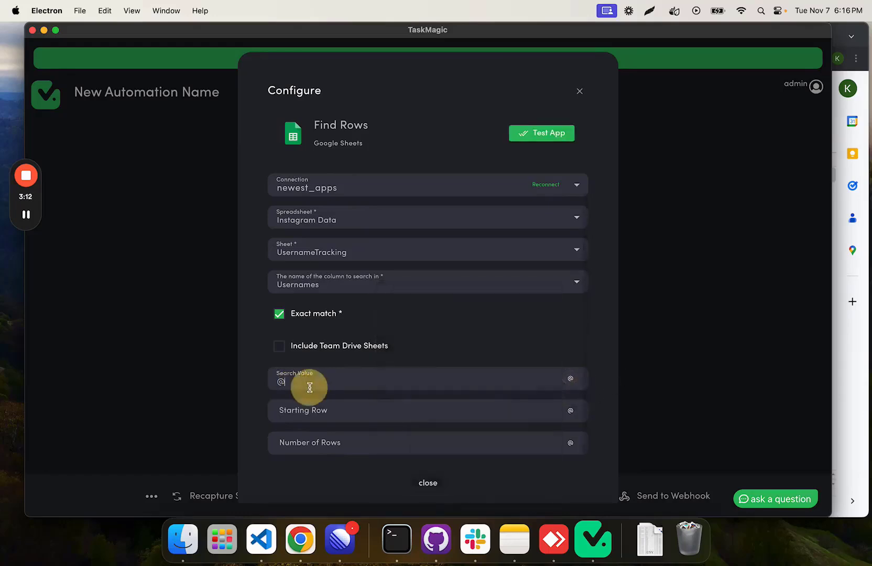
pyautogui.click(570, 380)
pyautogui.click(436, 349)
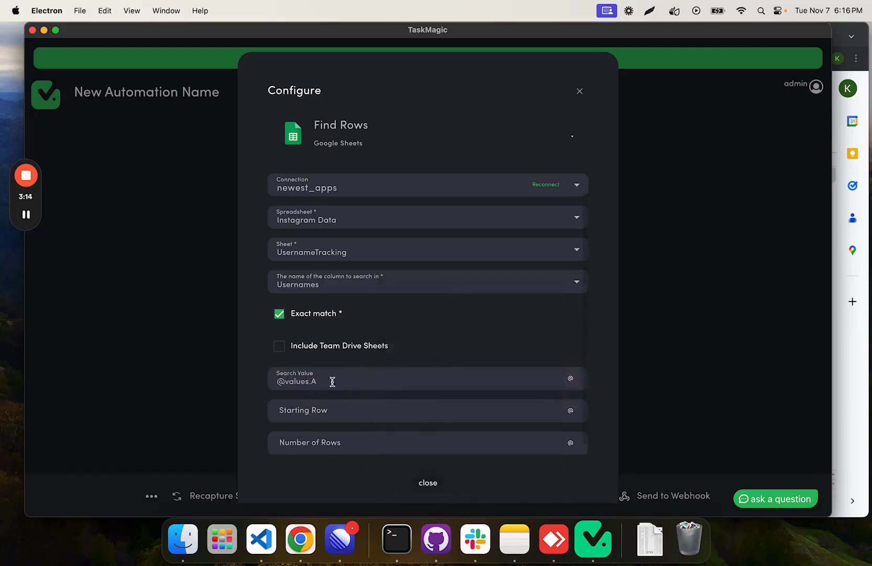
pyautogui.moveTo(265, 382); pyautogui.dragTo(323, 384)
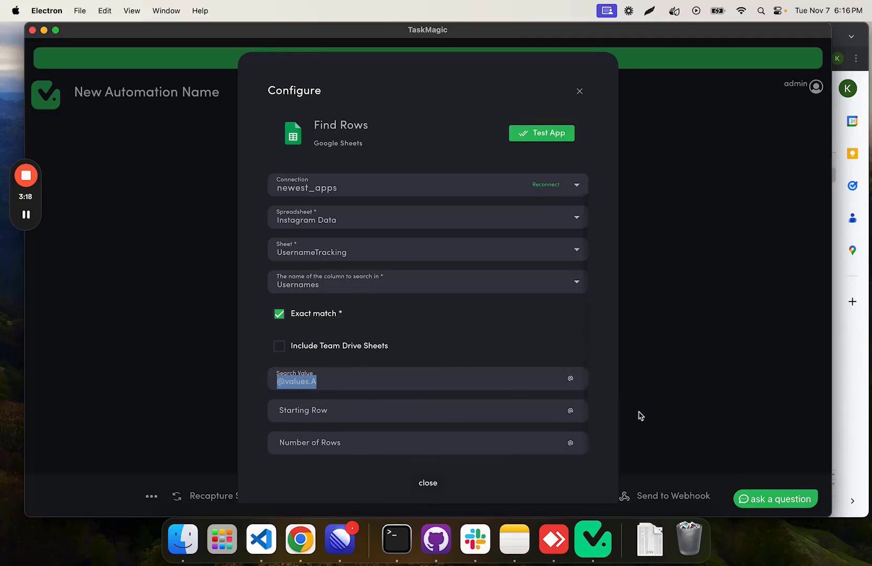
# Step: Set the Find Rows Starting Row to 2 and Number of Rows to 500, and test the action
pyautogui.click(479, 412)
pyautogui.write('2')
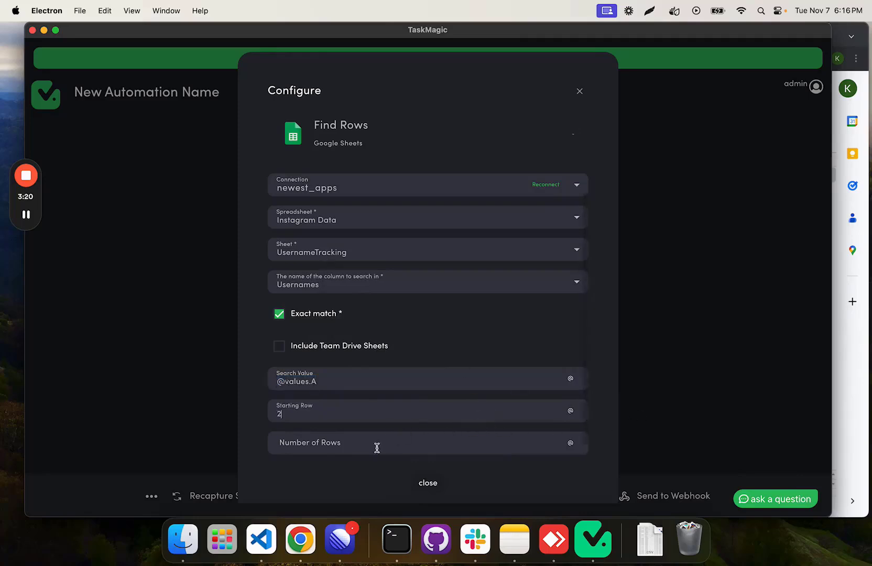
pyautogui.click(366, 444)
pyautogui.write('500')
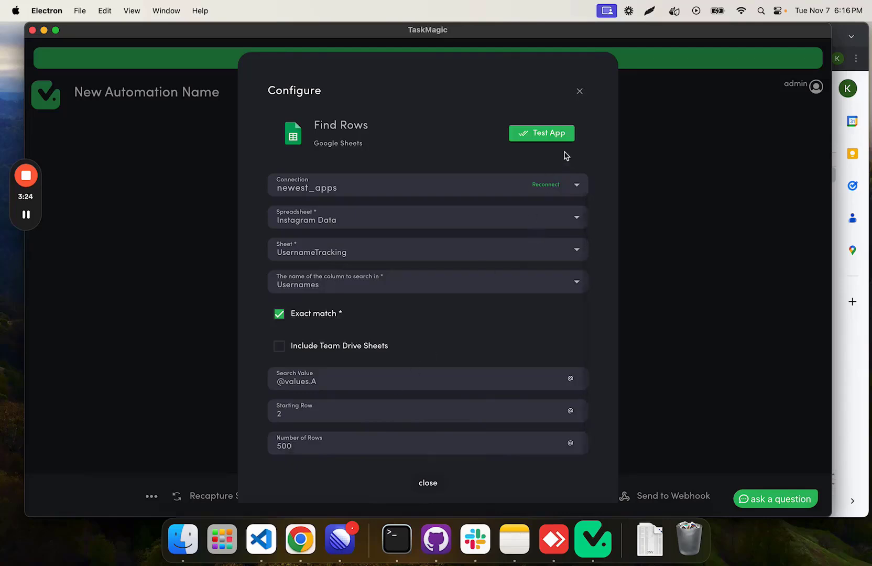
pyautogui.click(548, 137)
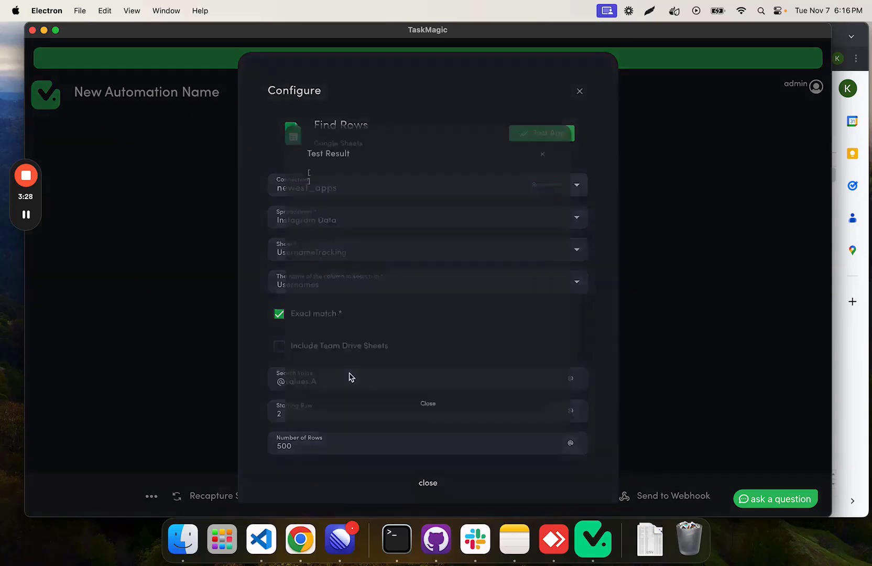
pyautogui.click(420, 451)
# Step: Test Find Rows with yourvone as the Search Value and review the returned row data
pyautogui.moveTo(321, 383); pyautogui.dragTo(274, 382)
pyautogui.write('yourvone')
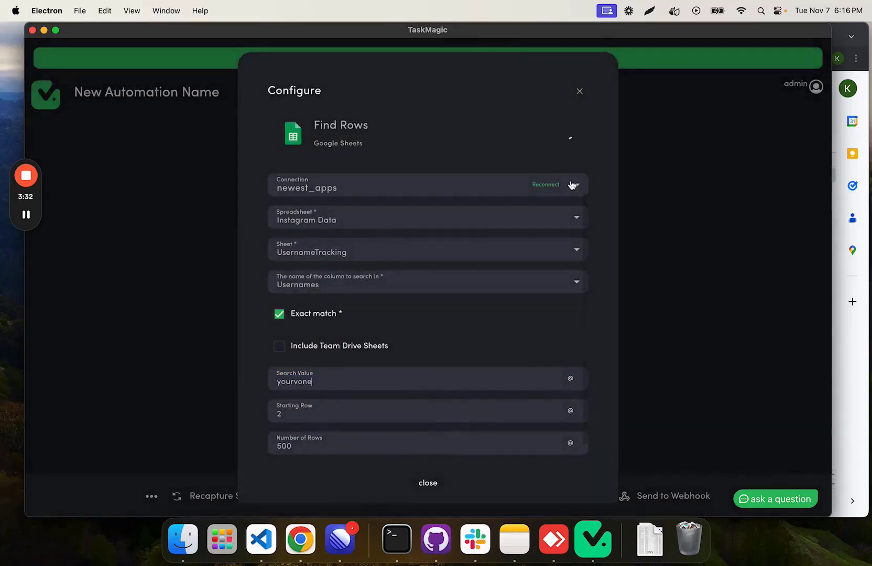
pyautogui.click(565, 135)
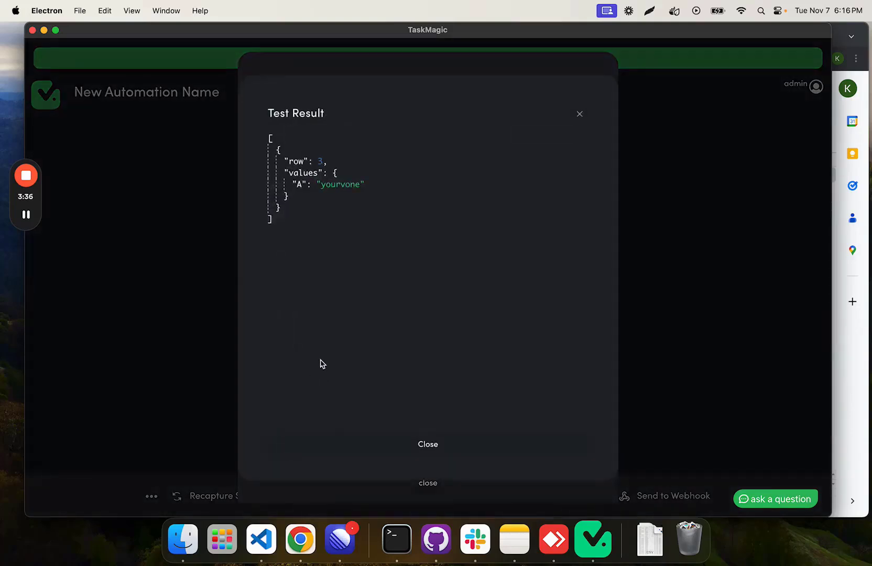
pyautogui.doubleClick(297, 161)
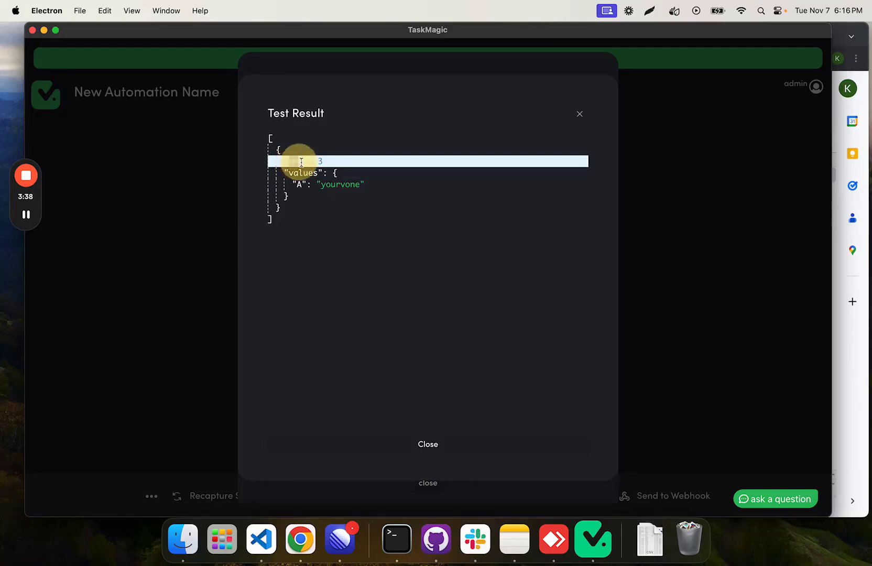
pyautogui.click(580, 114)
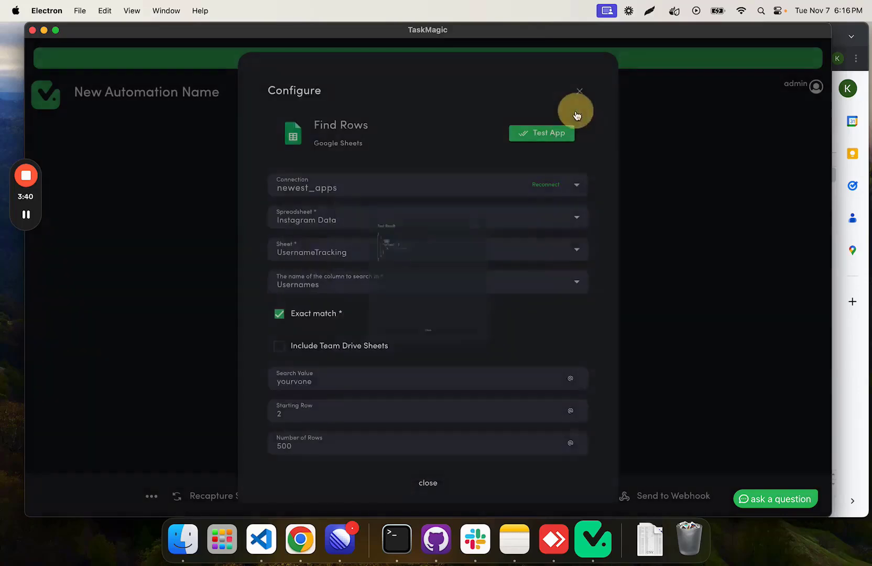
pyautogui.doubleClick(342, 385)
pyautogui.press('BackSpace')
pyautogui.click(570, 378)
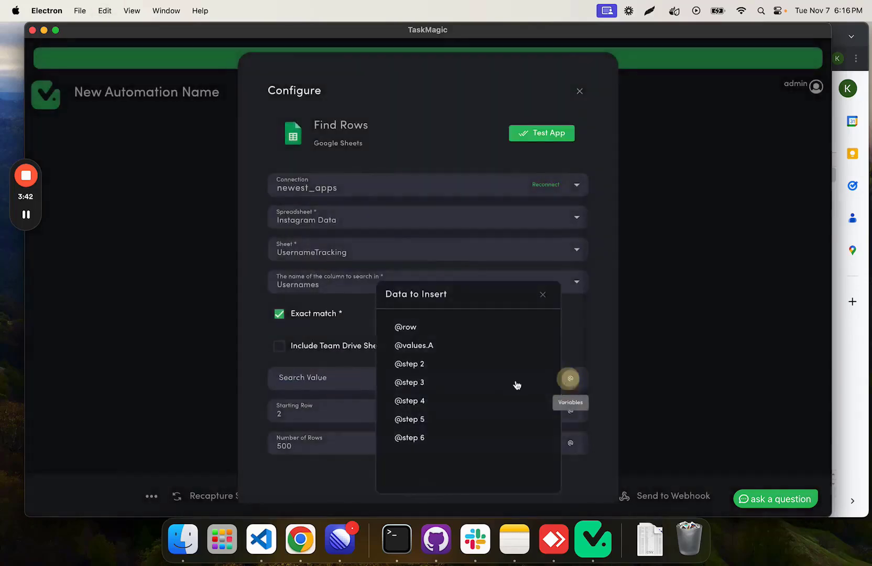
pyautogui.click(442, 353)
pyautogui.click(430, 485)
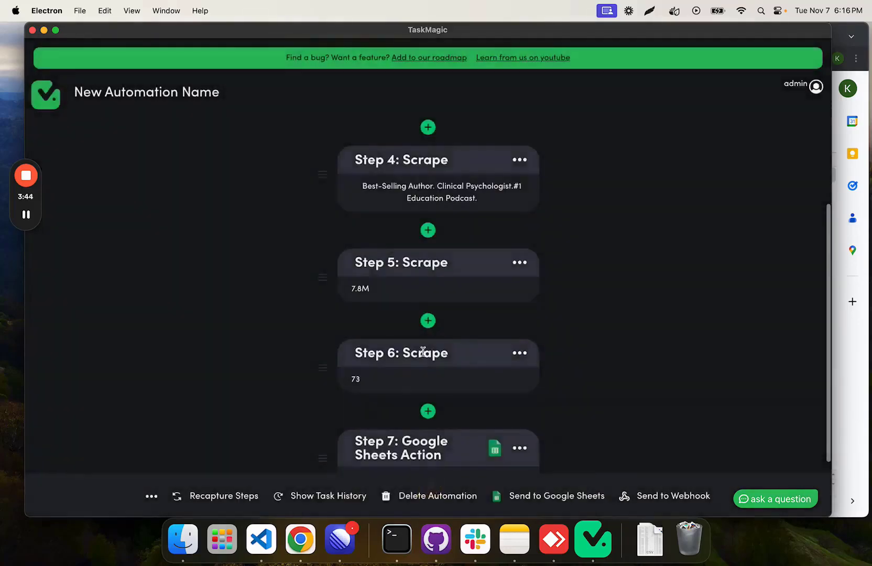
# Step: Add a Google Sheets app action after the Find Rows step and set its action to Update Row
pyautogui.scroll(-2, 423, 378)
pyautogui.click(426, 415)
pyautogui.click(505, 212)
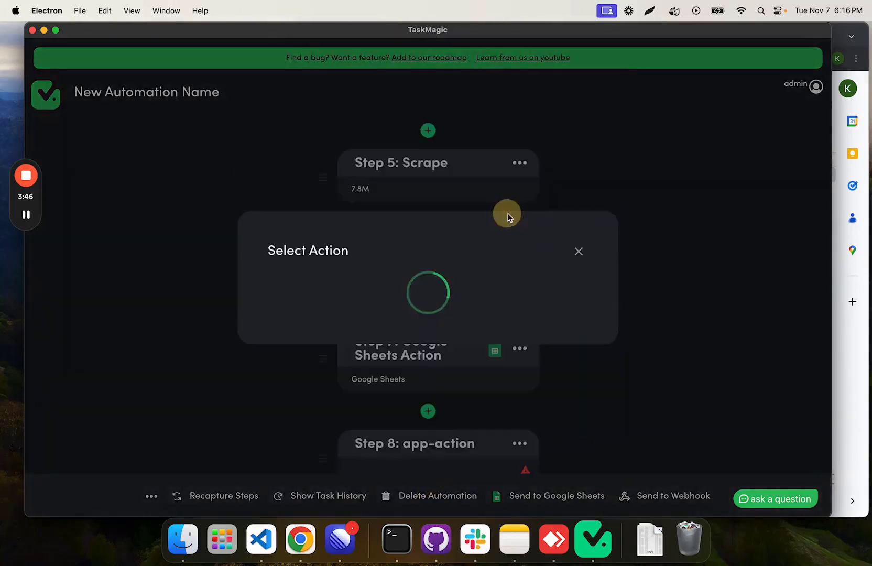
pyautogui.write('google she')
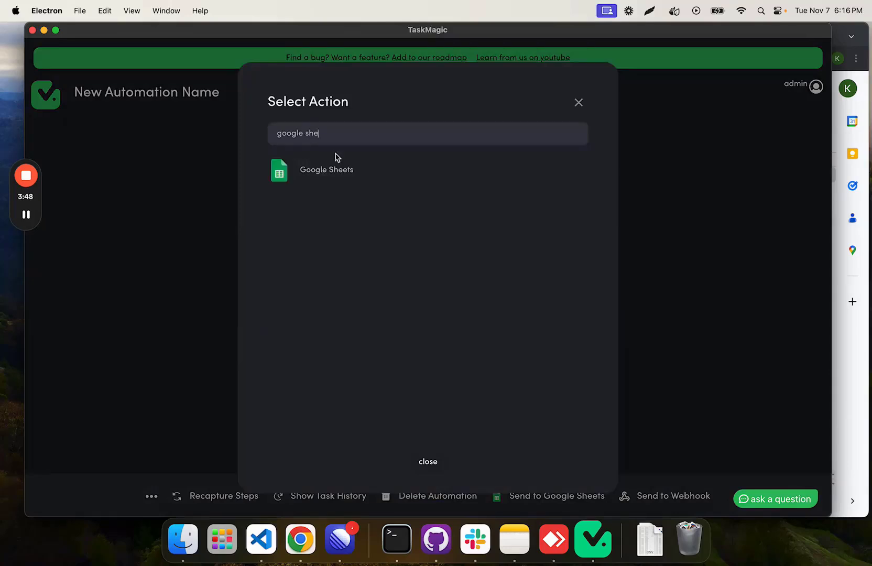
pyautogui.click(333, 165)
pyautogui.click(348, 179)
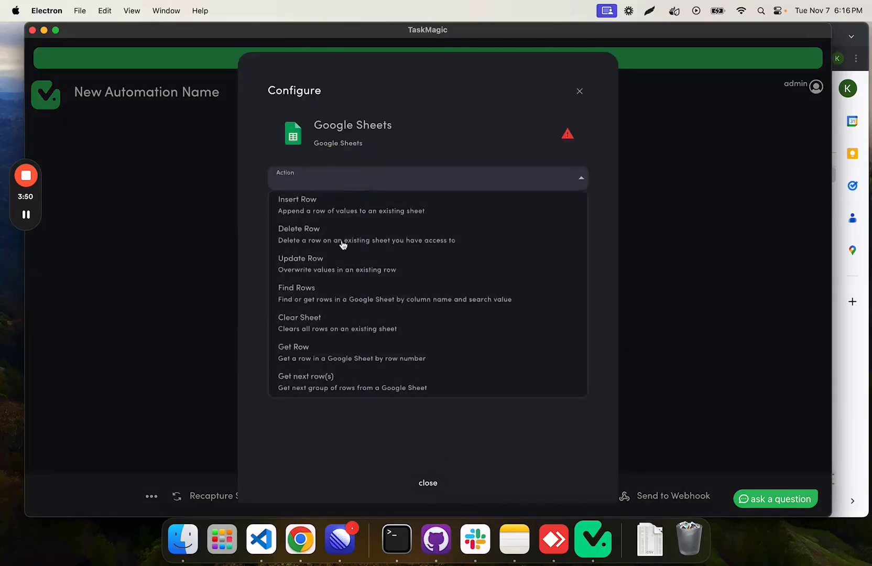
pyautogui.click(339, 271)
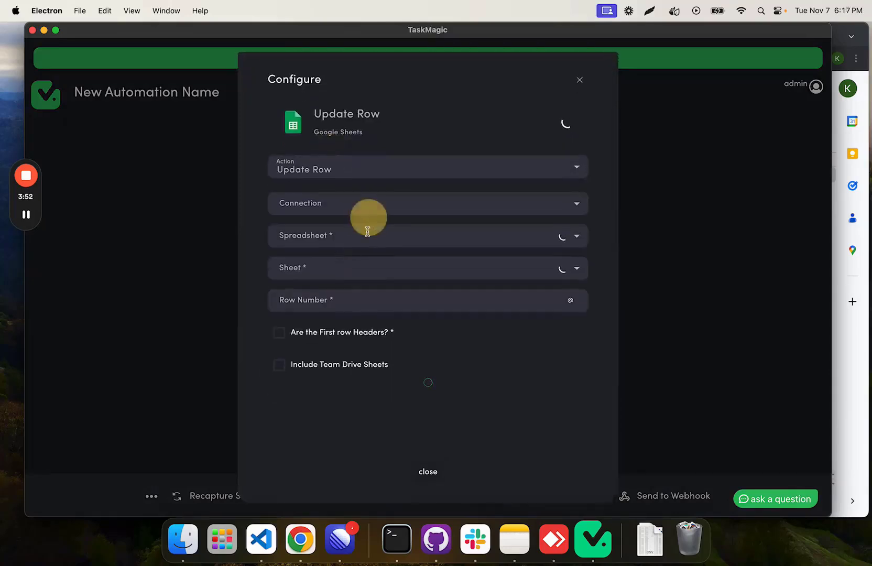
# Step: Connect Update Row through newest_apps to the UsernameTracking sheet of the Instagram Data spreadsheet
pyautogui.click(388, 210)
pyautogui.click(358, 297)
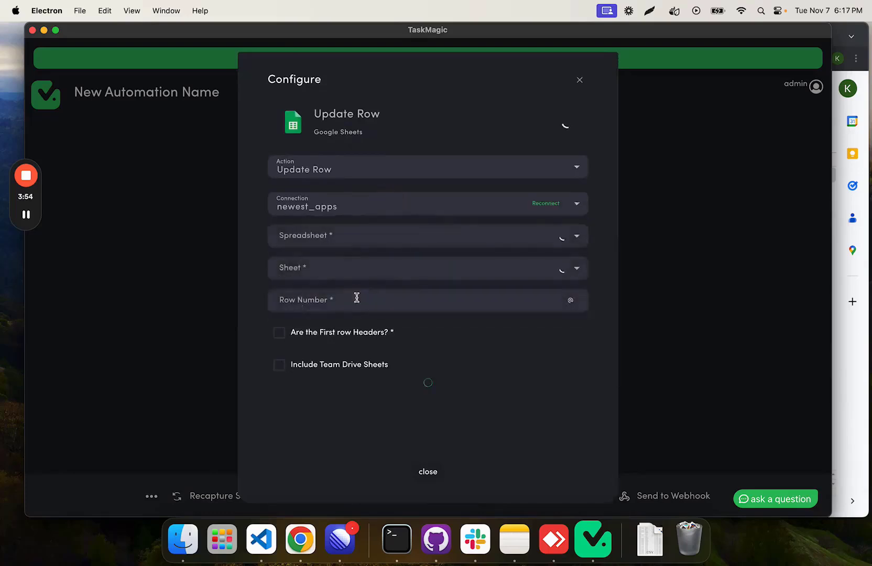
pyautogui.click(366, 228)
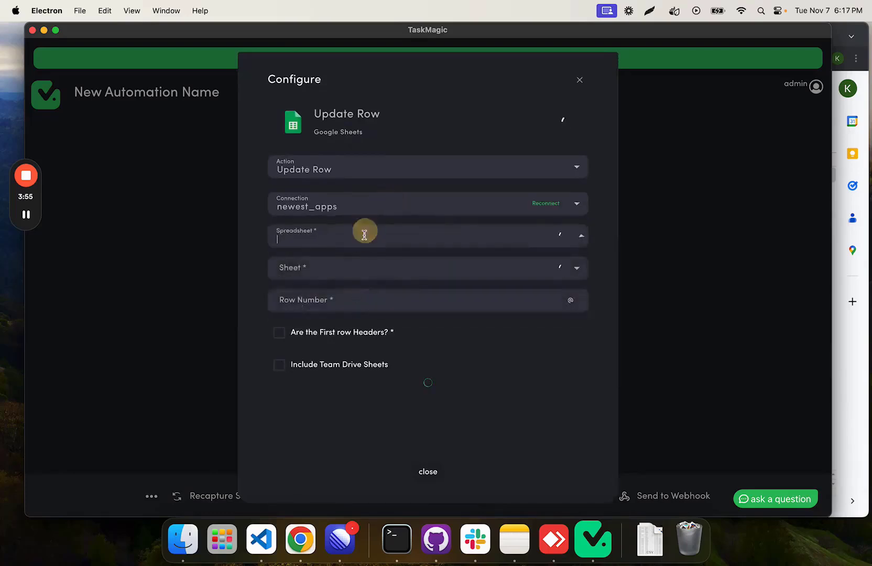
pyautogui.click(460, 237)
pyautogui.click(458, 372)
pyautogui.click(450, 247)
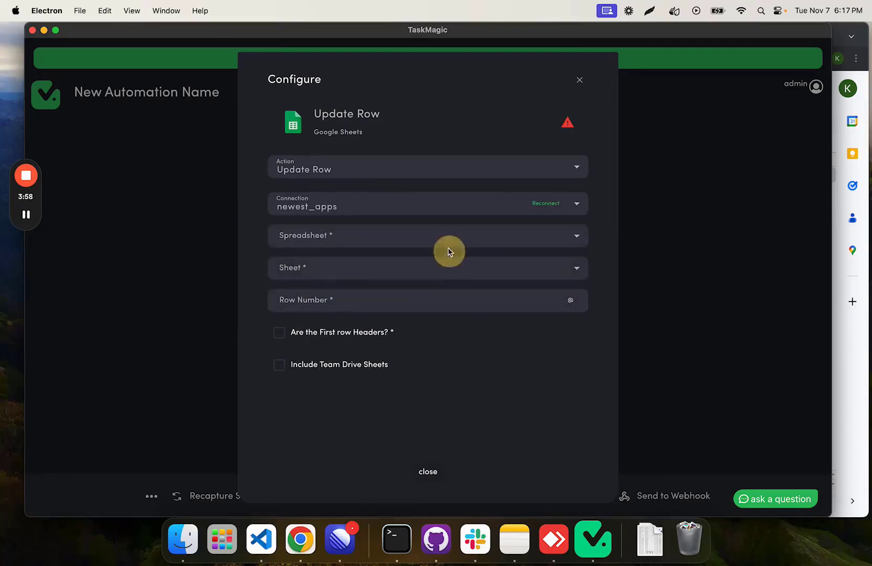
pyautogui.click(346, 267)
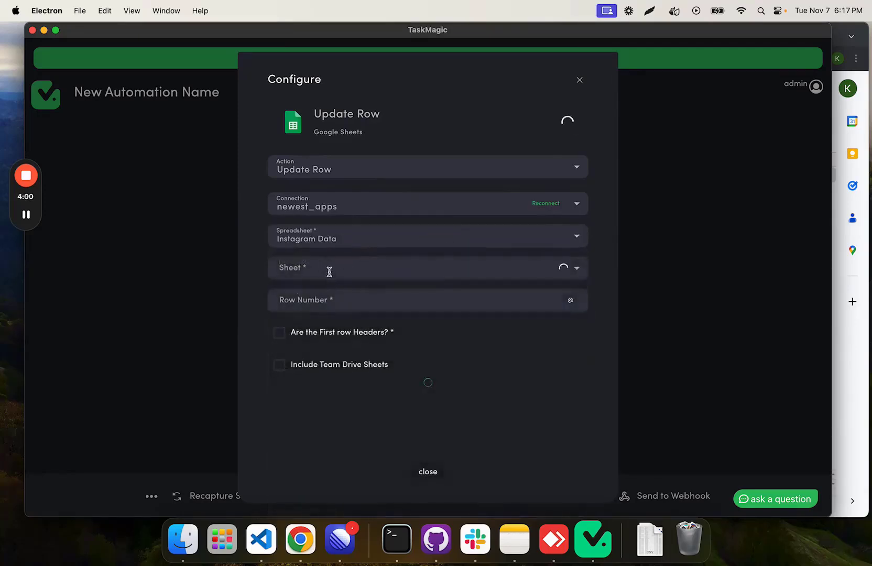
pyautogui.click(410, 270)
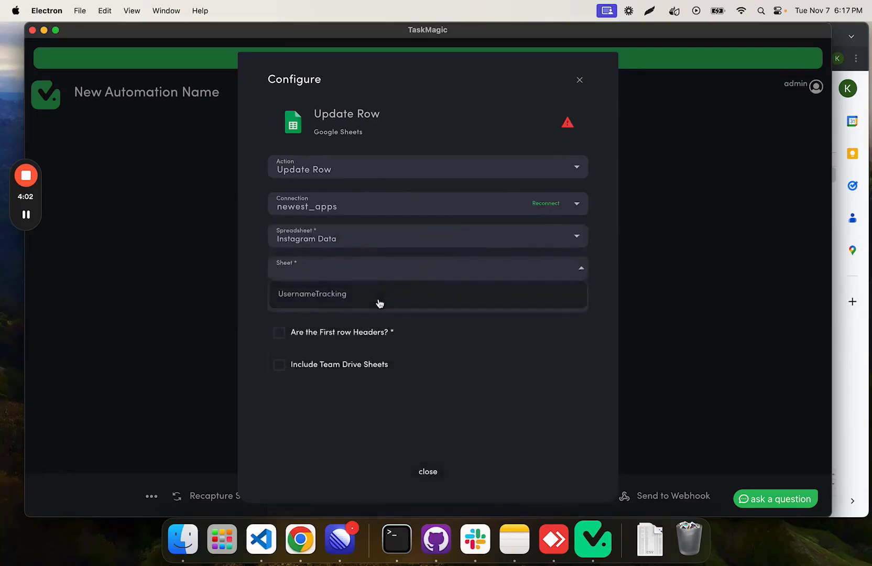
pyautogui.click(392, 302)
pyautogui.click(395, 304)
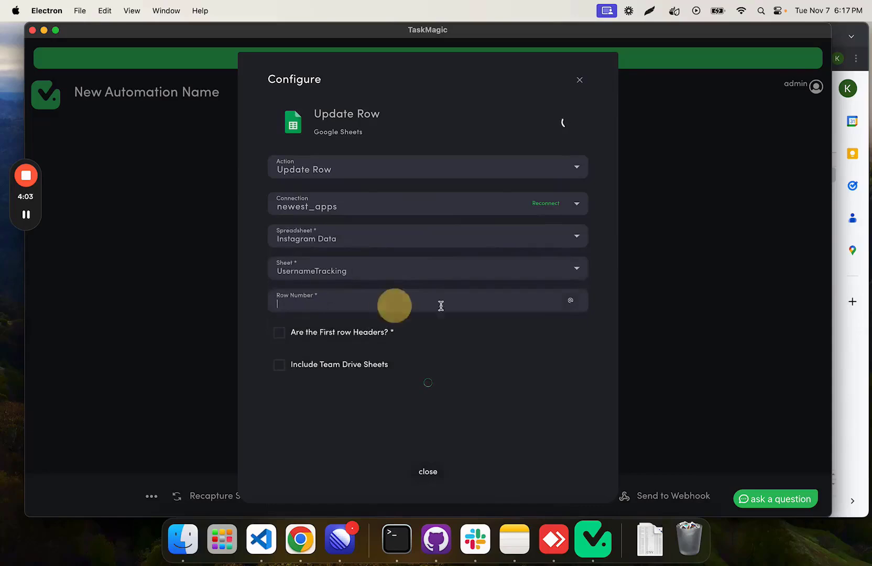
pyautogui.click(571, 302)
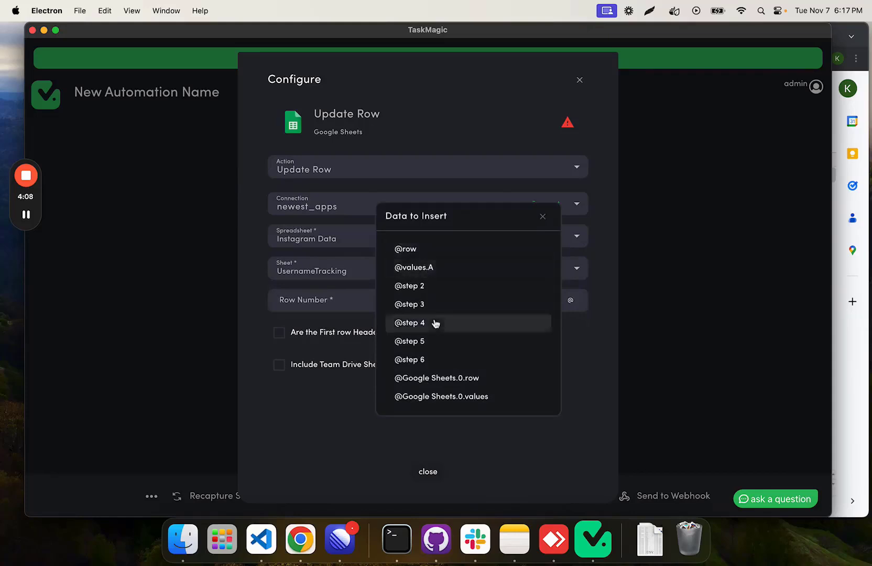
pyautogui.click(423, 379)
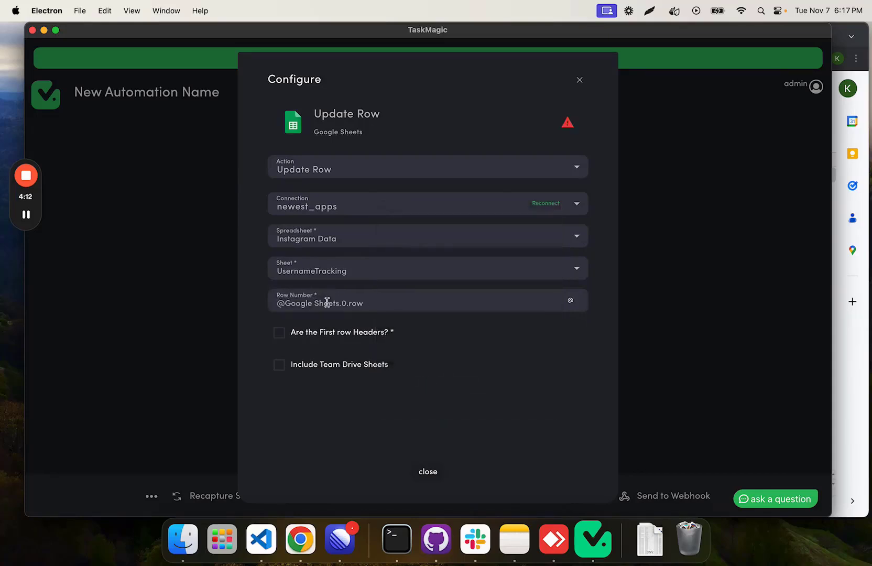
pyautogui.click(570, 300)
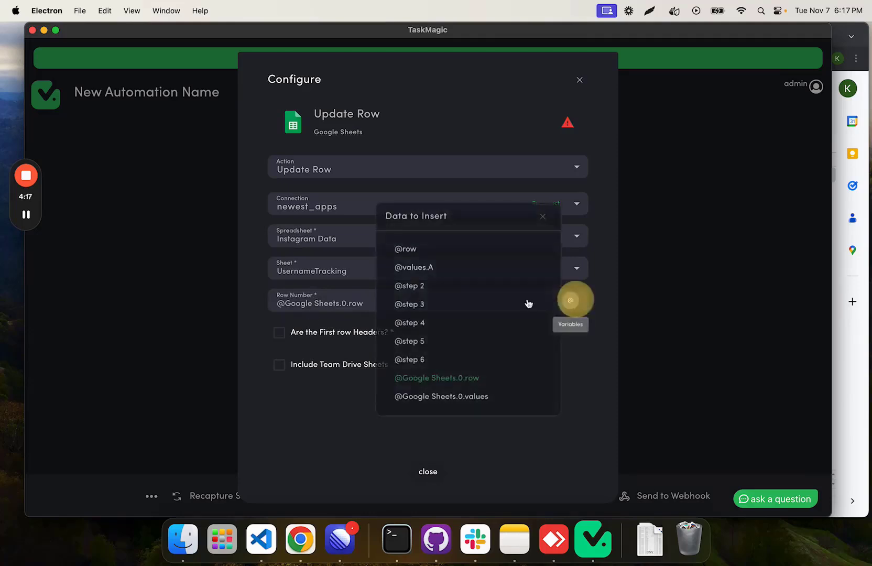
pyautogui.click(546, 218)
pyautogui.click(280, 332)
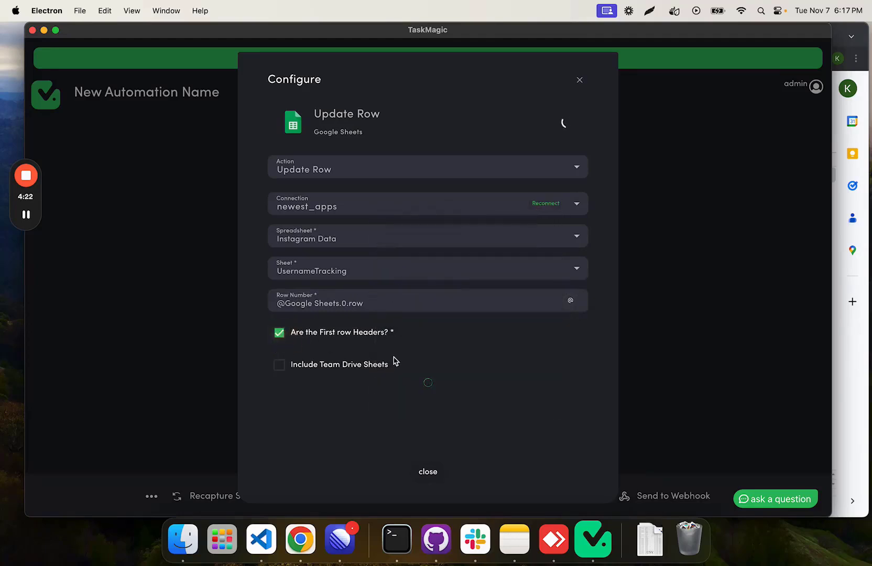
pyautogui.scroll(-4, 394, 304)
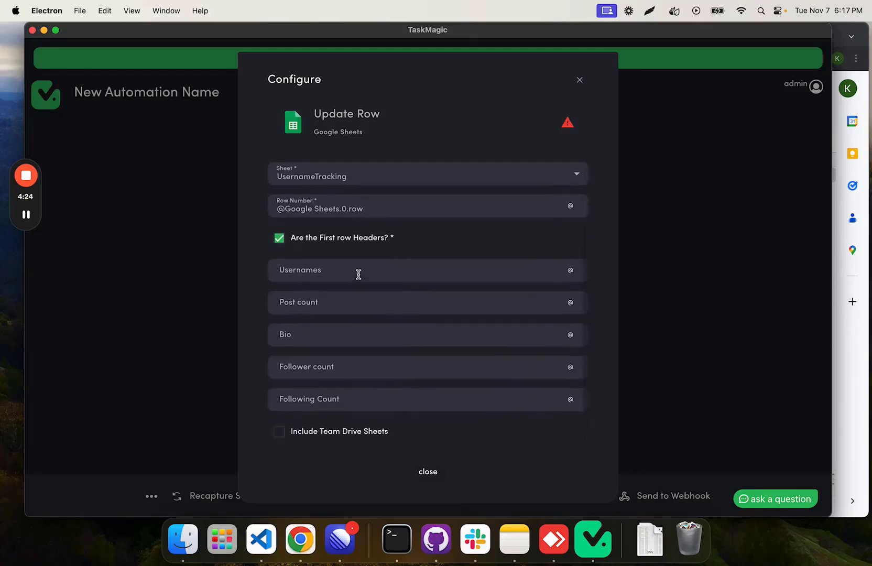
pyautogui.click(570, 271)
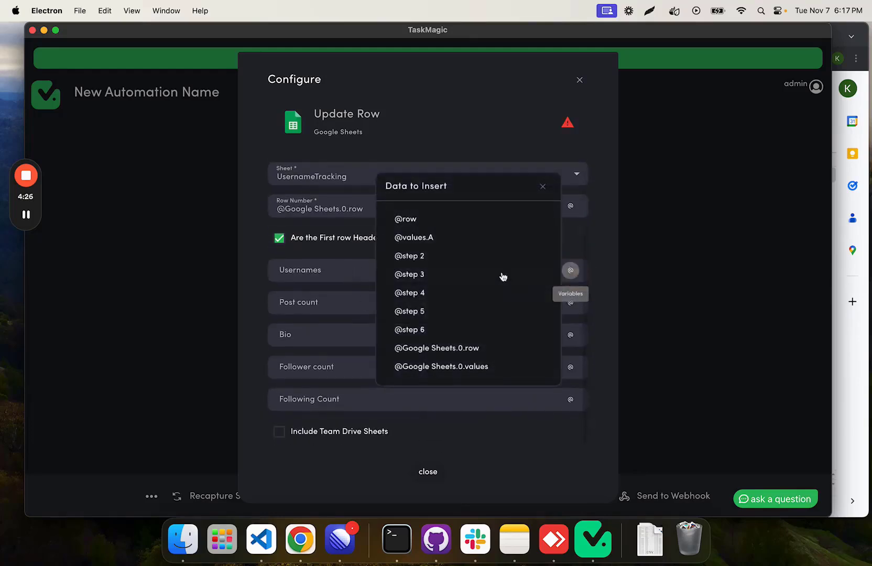
pyautogui.click(452, 239)
pyautogui.click(343, 303)
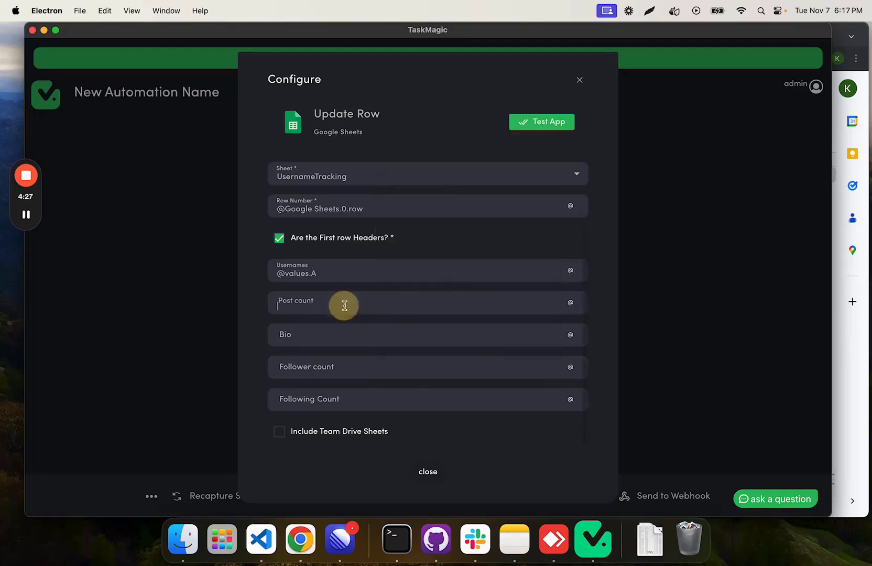
pyautogui.click(571, 303)
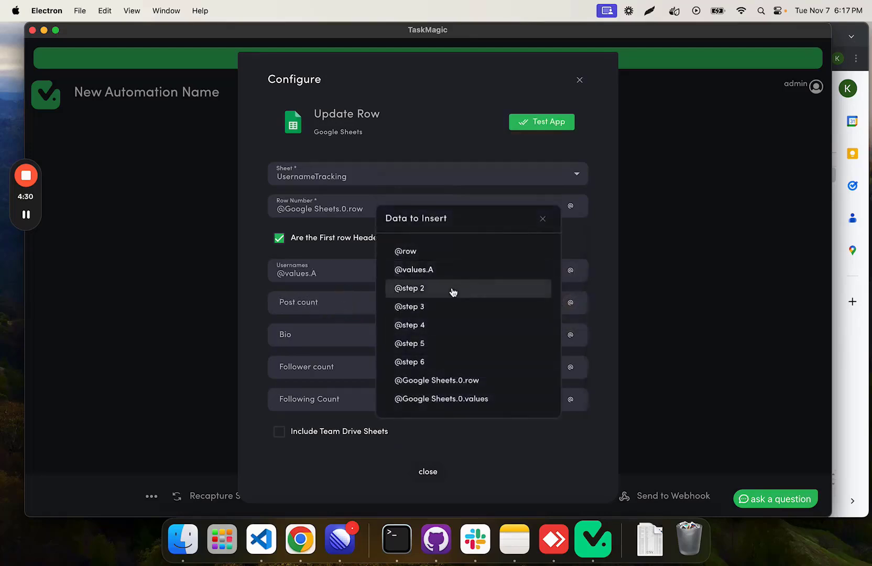
pyautogui.click(426, 309)
pyautogui.click(571, 342)
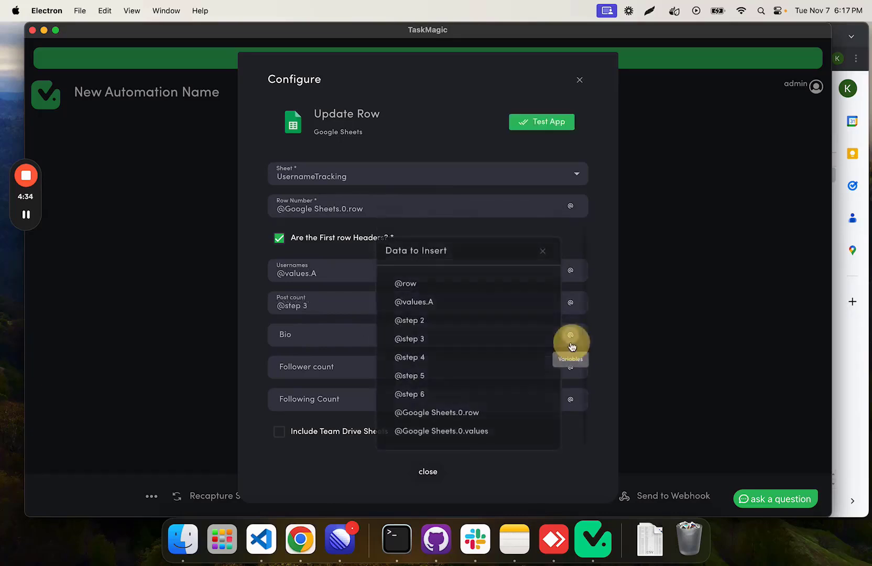
pyautogui.click(467, 357)
pyautogui.click(571, 367)
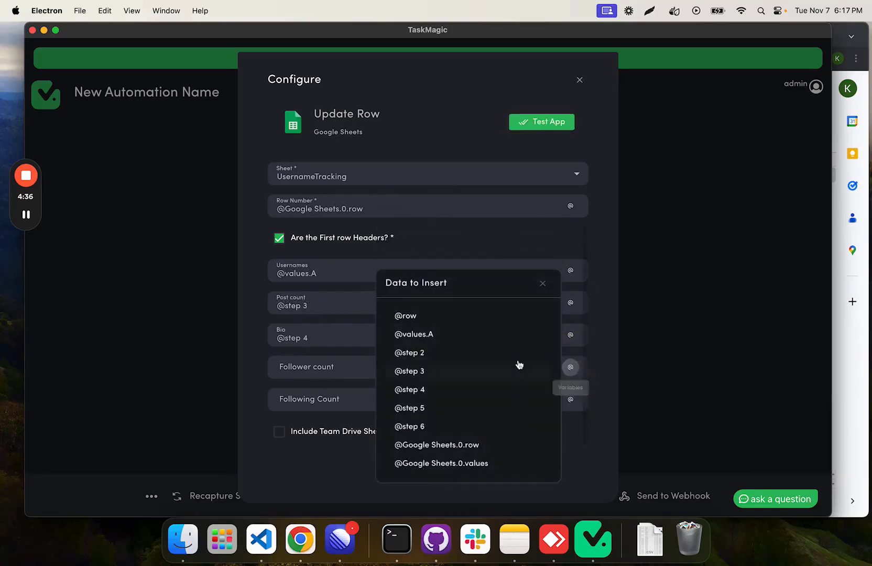
pyautogui.click(455, 408)
pyautogui.click(571, 399)
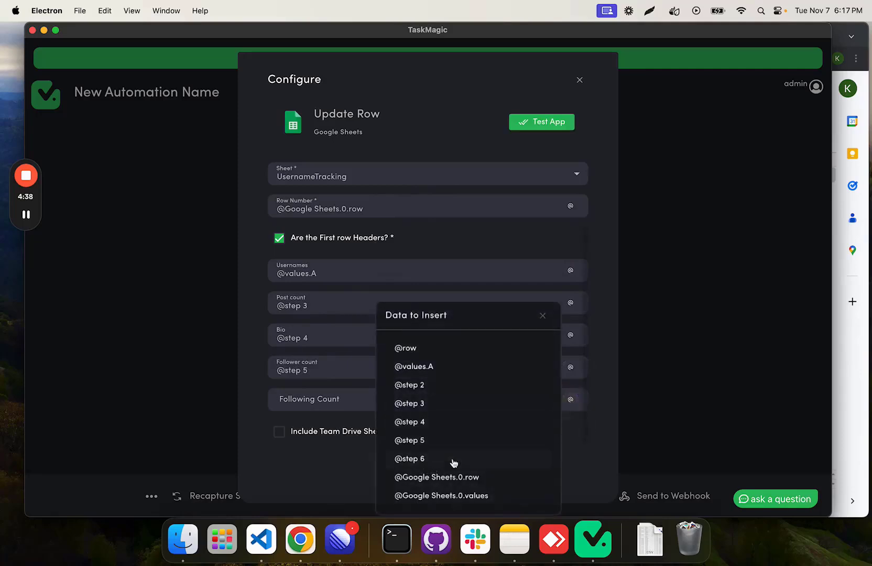
pyautogui.click(454, 461)
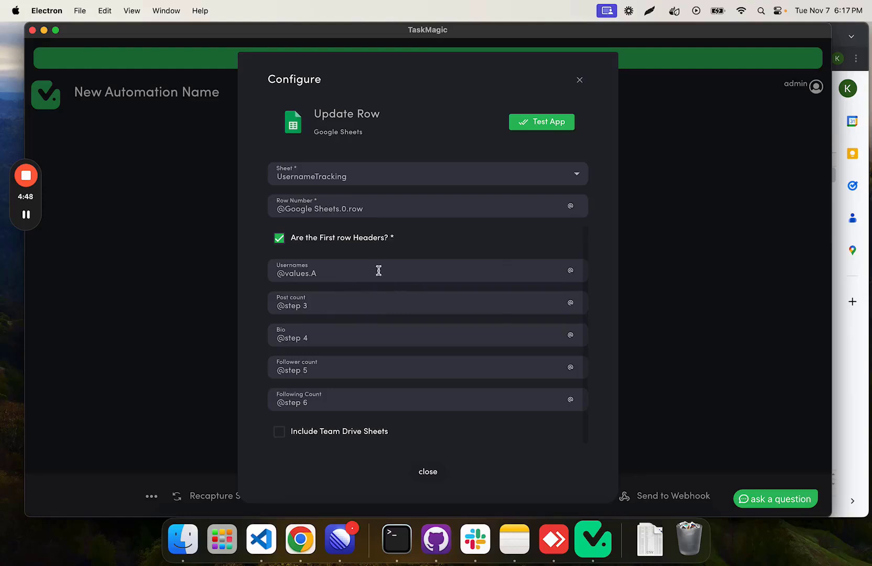
# Step: Test Update Row with yourvone as the Usernames value and 4 as the Row Number
pyautogui.moveTo(421, 270); pyautogui.dragTo(278, 273)
pyautogui.write('yourvone')
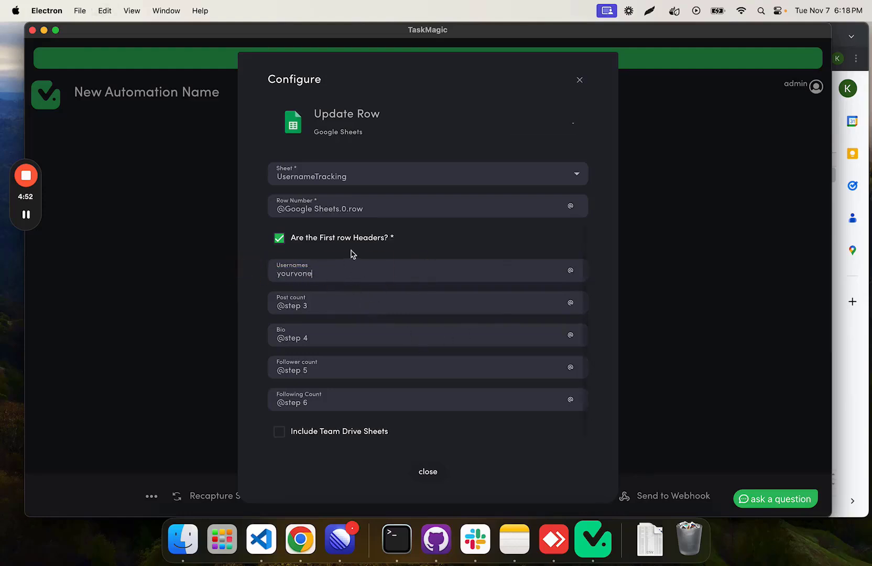
pyautogui.tripleClick(287, 228)
pyautogui.press('BackSpace')
pyautogui.write('3')
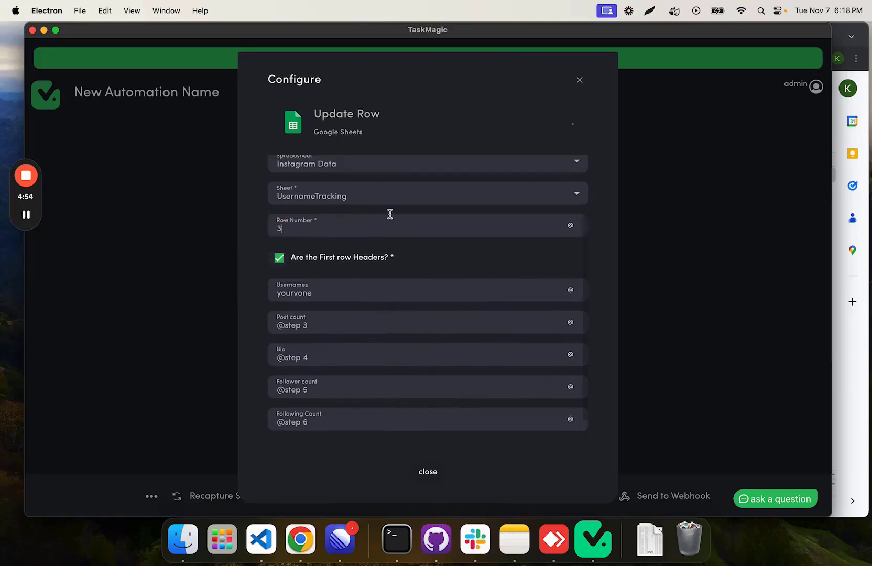
pyautogui.scroll(-1, 390, 214)
pyautogui.write('4')
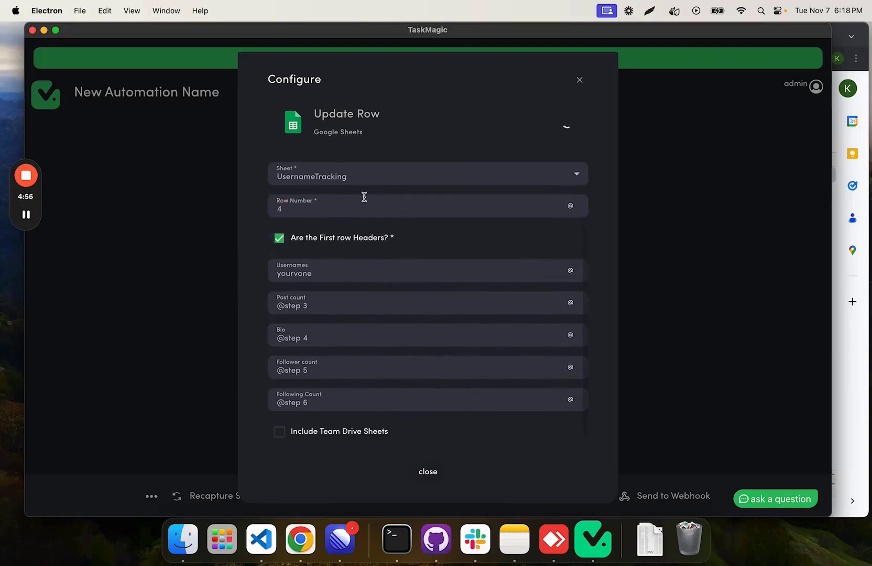
pyautogui.click(559, 130)
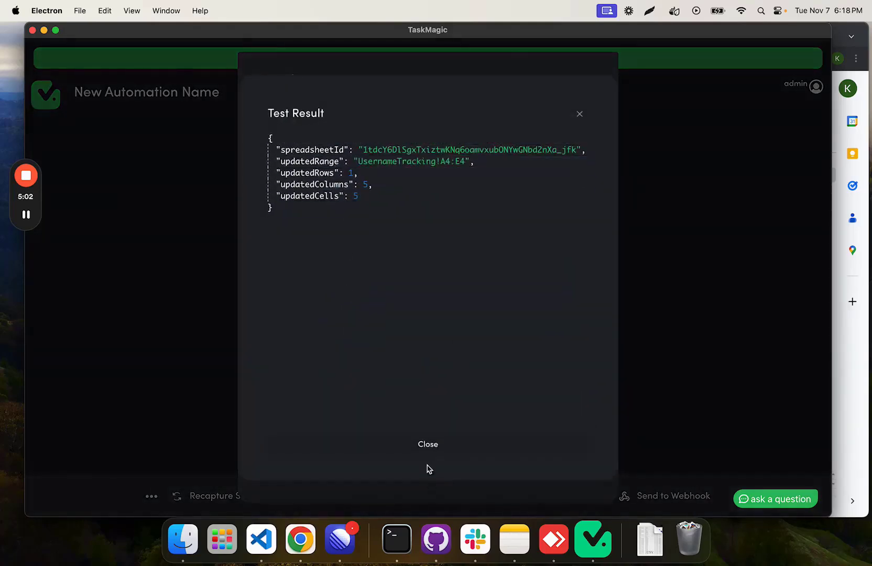
pyautogui.click(419, 442)
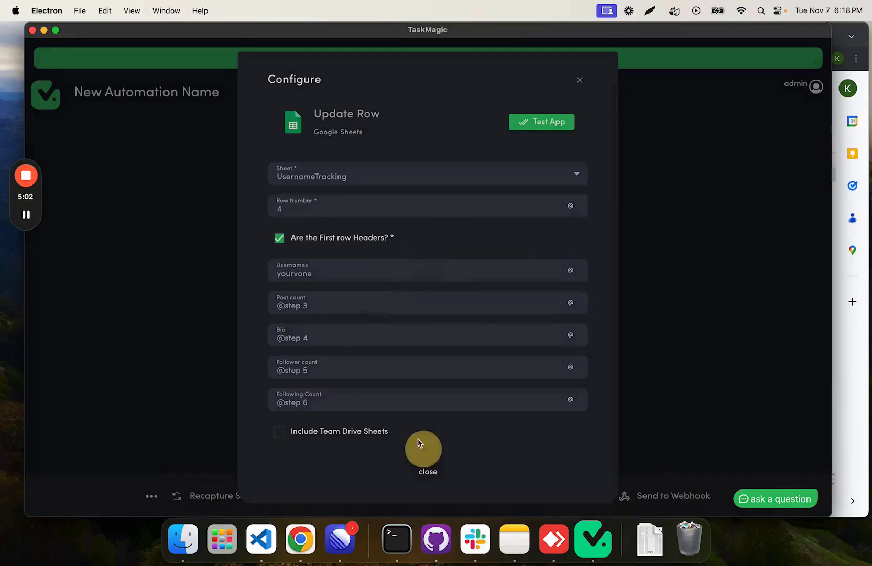
pyautogui.tripleClick(333, 304)
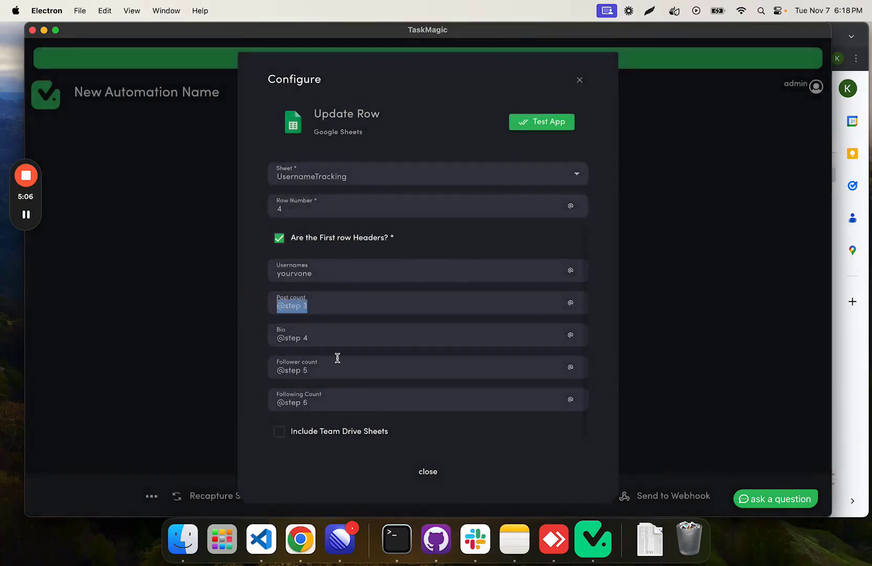
pyautogui.moveTo(316, 307); pyautogui.dragTo(278, 306)
pyautogui.click(844, 377)
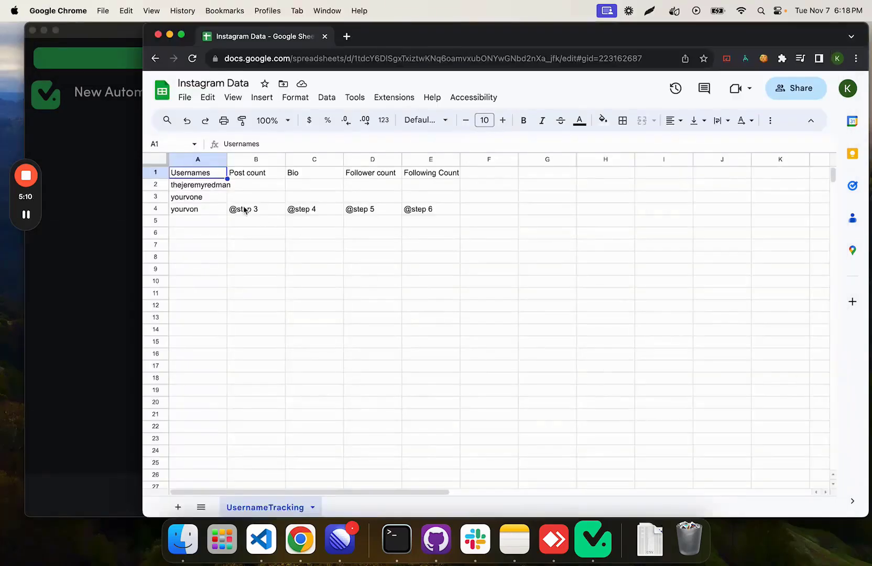
pyautogui.moveTo(245, 210); pyautogui.dragTo(265, 207)
pyautogui.click(485, 214)
pyautogui.press('Delete')
pyautogui.click(115, 252)
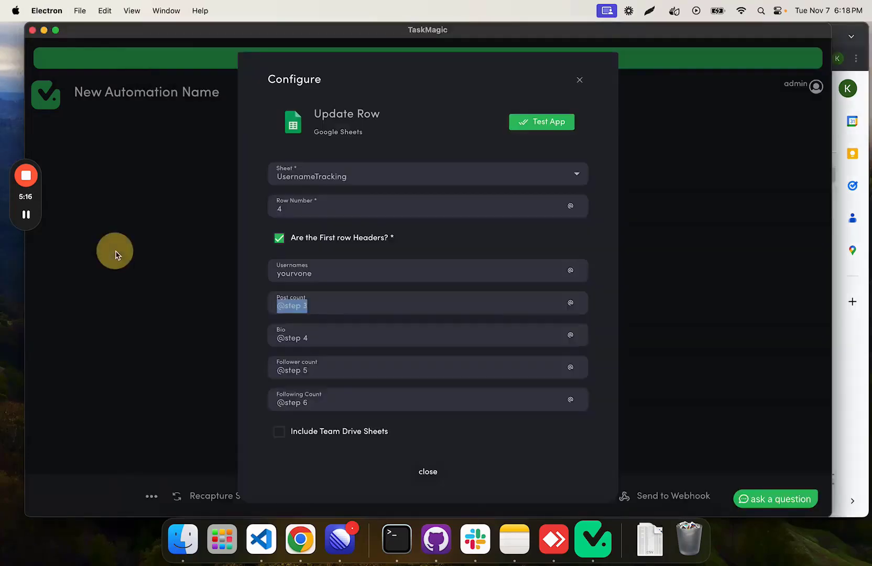
pyautogui.click(428, 472)
pyautogui.scroll(-3, 507, 303)
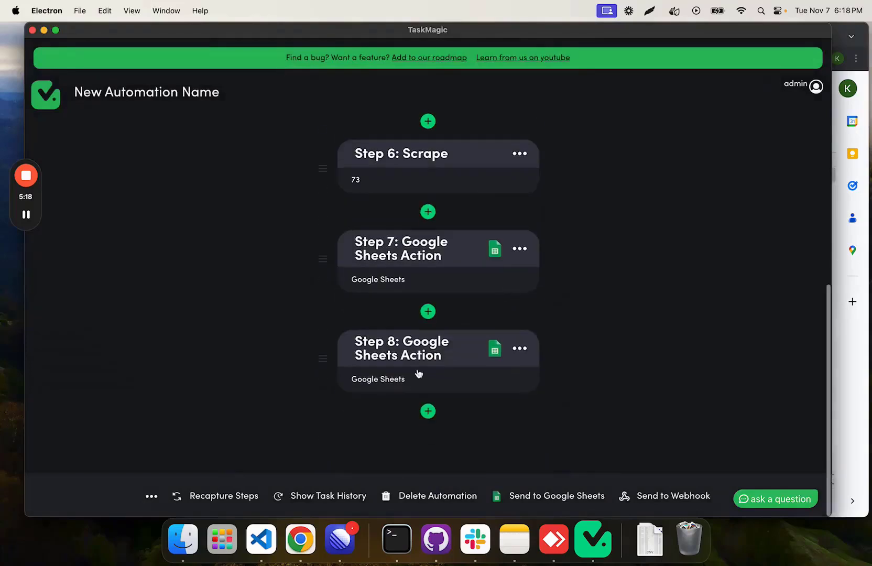
pyautogui.click(405, 378)
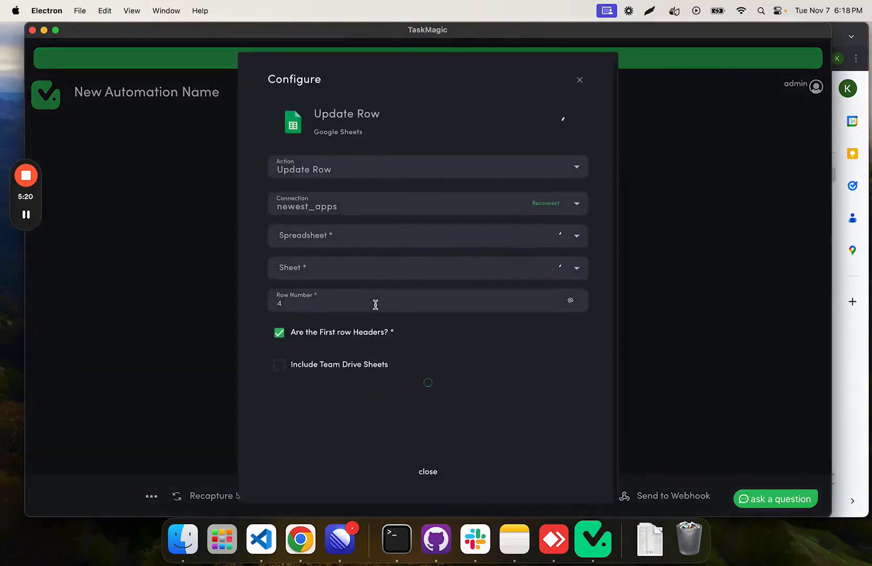
pyautogui.click(571, 300)
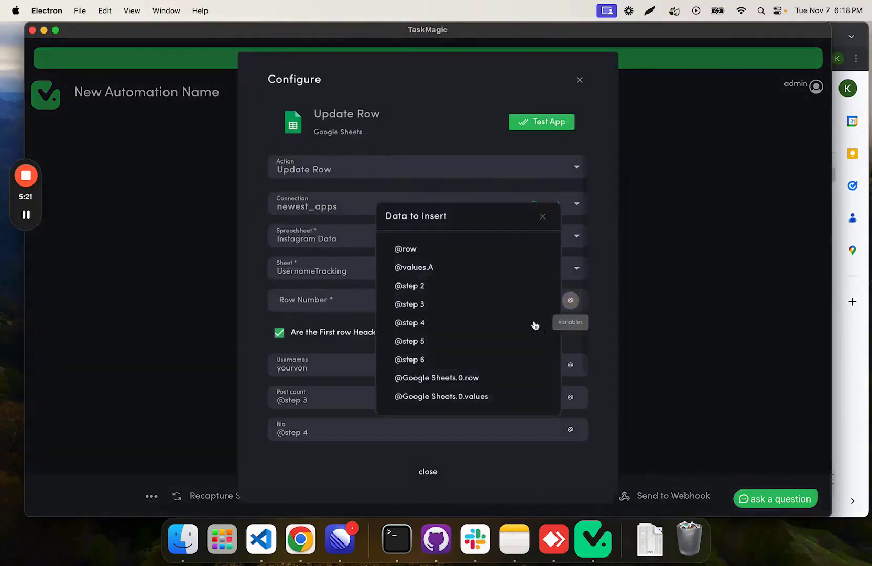
pyautogui.click(463, 378)
pyautogui.doubleClick(353, 367)
pyautogui.press('BackSpace')
pyautogui.click(570, 364)
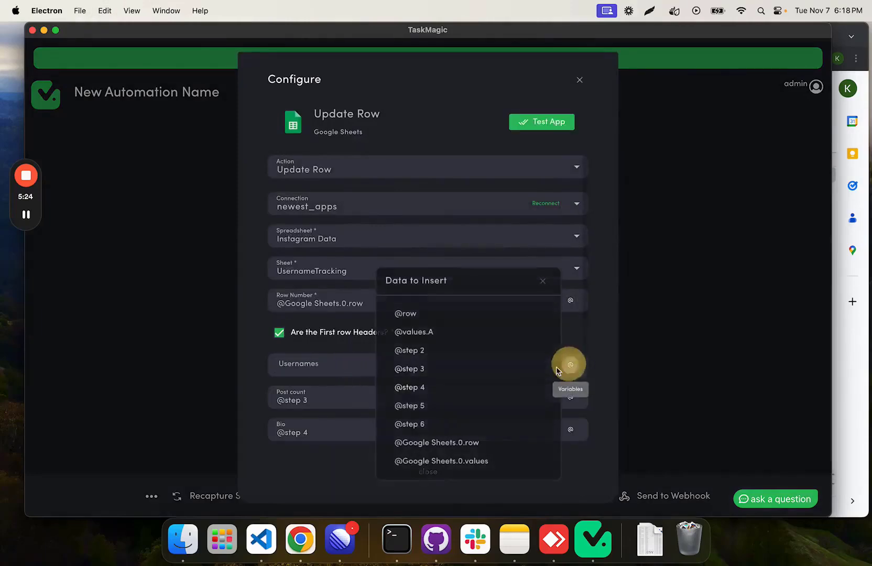
pyautogui.click(438, 335)
pyautogui.click(428, 471)
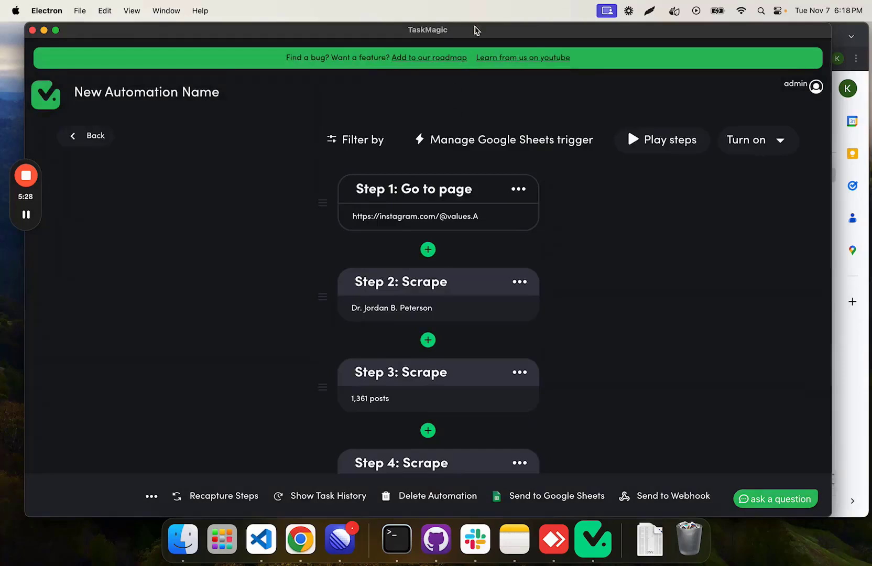
# Step: Check the Google Sheets New Row trigger for new data, select option 1 as the sample, and save the trigger
pyautogui.moveTo(476, 29); pyautogui.dragTo(487, 30)
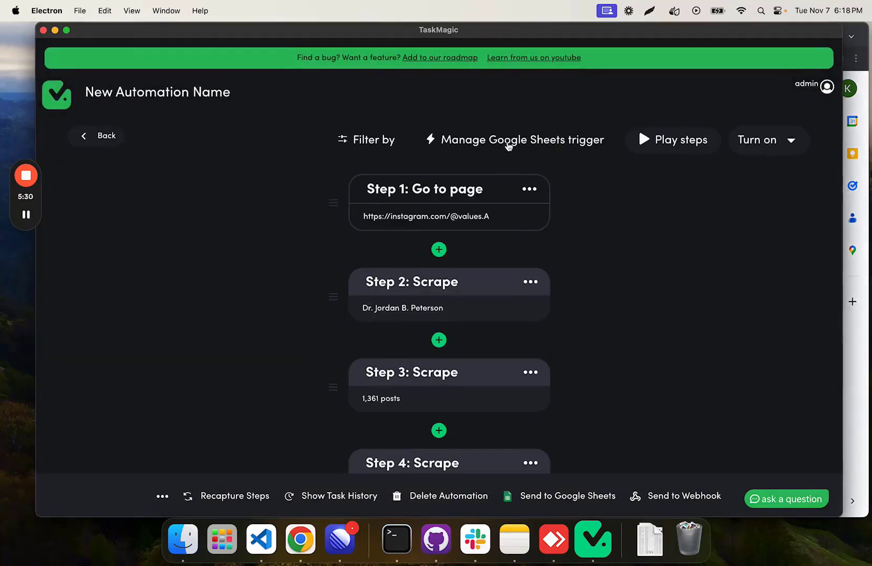
pyautogui.click(508, 140)
pyautogui.click(426, 278)
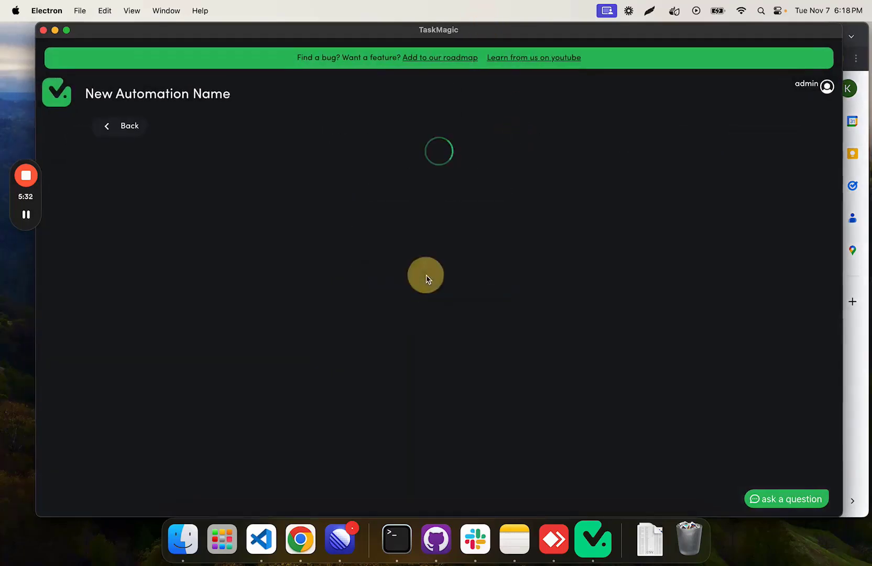
pyautogui.scroll(-2, 396, 368)
pyautogui.click(432, 512)
pyautogui.scroll(-1, 431, 513)
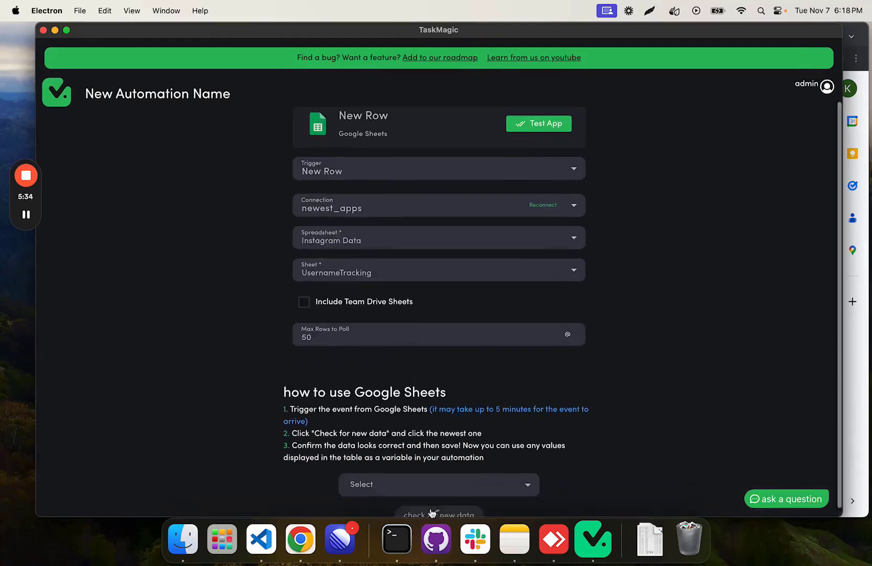
pyautogui.click(426, 473)
pyautogui.click(399, 500)
pyautogui.scroll(-3, 424, 435)
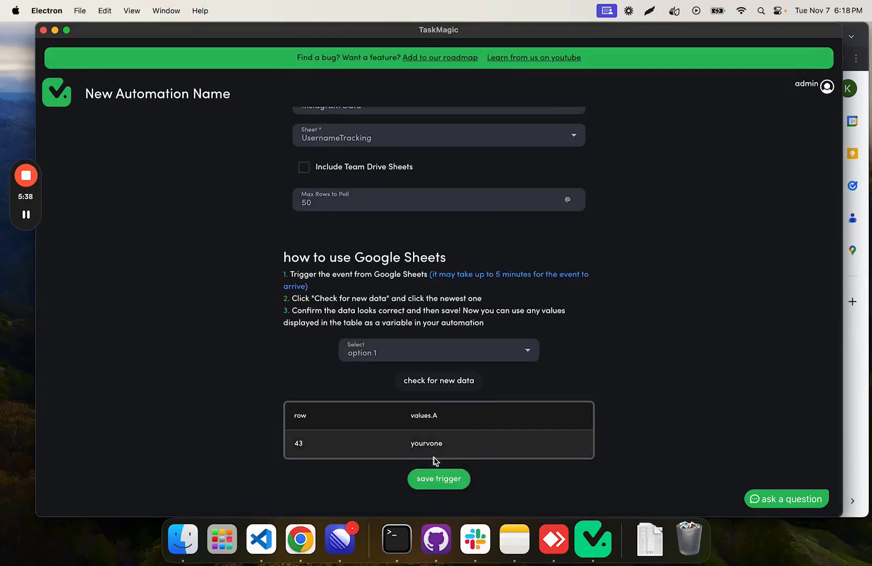
pyautogui.click(439, 479)
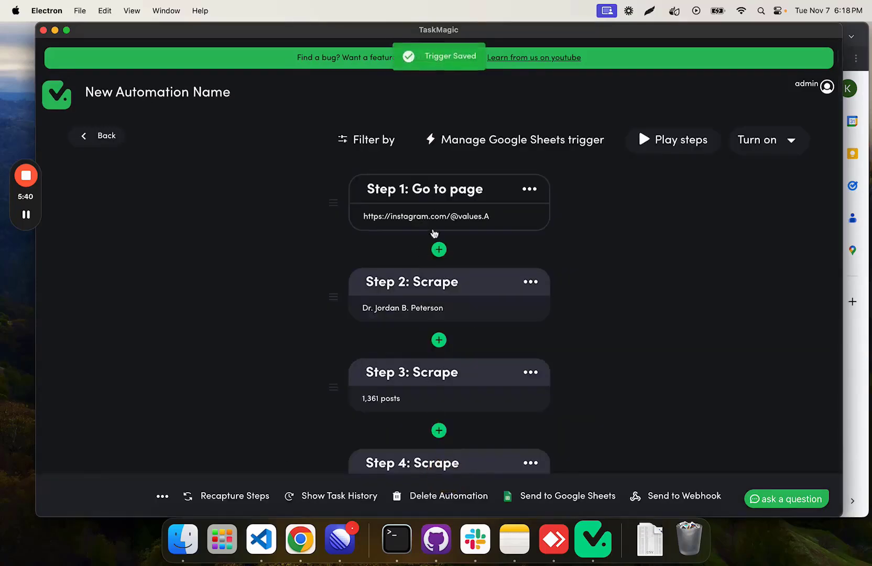
# Step: Run the automation's steps from the desktop computer, keeping its browser window in view
pyautogui.scroll(-10, 431, 270)
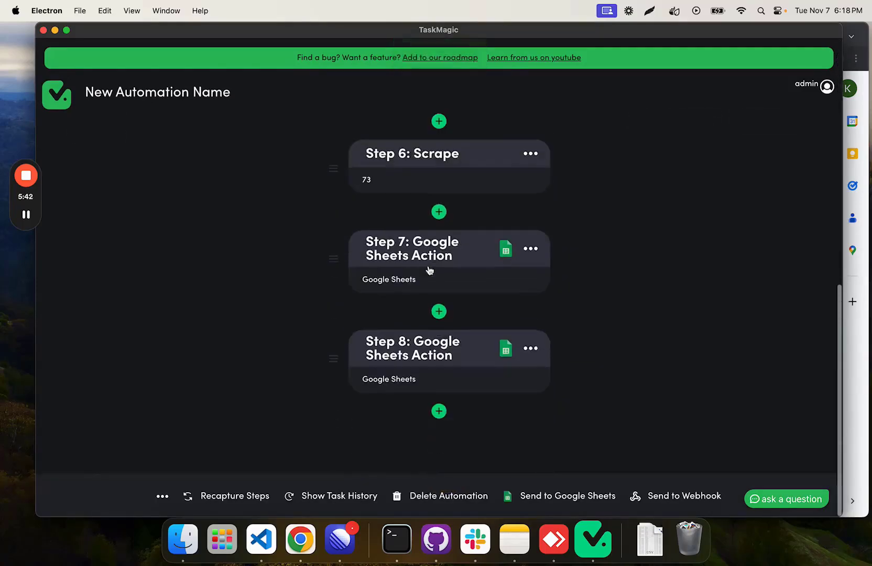
pyautogui.scroll(10, 422, 323)
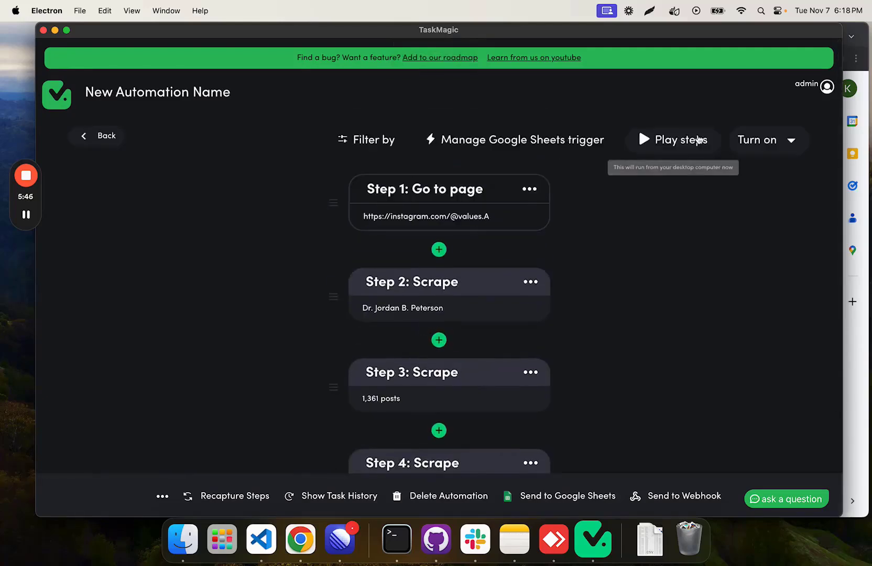
pyautogui.click(787, 140)
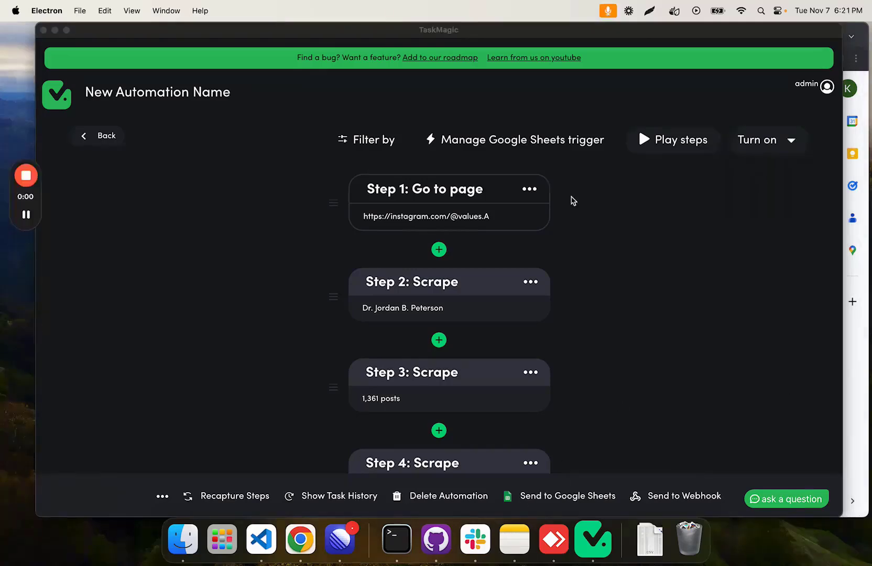
pyautogui.click(651, 189)
pyautogui.click(673, 141)
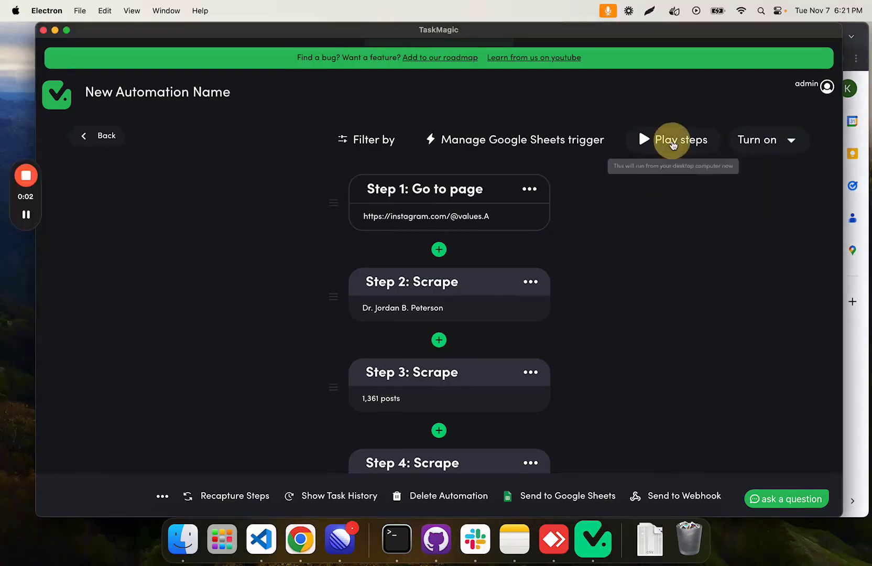
pyautogui.moveTo(655, 30); pyautogui.dragTo(649, 30)
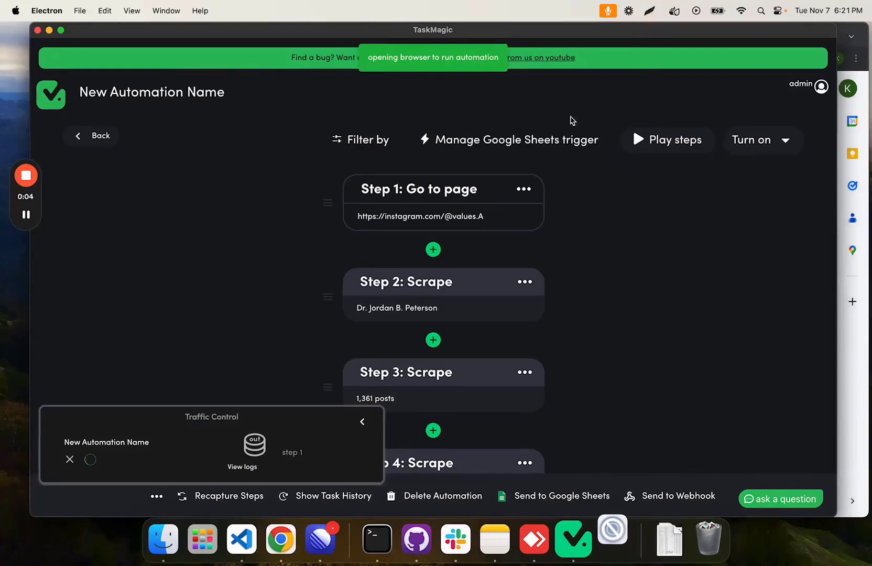
pyautogui.moveTo(484, 24); pyautogui.dragTo(477, 22)
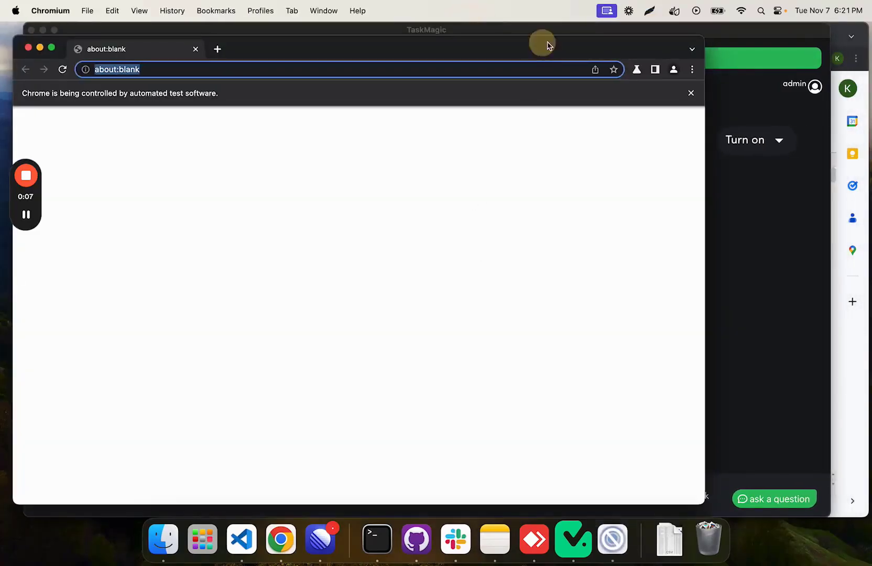
pyautogui.moveTo(542, 41); pyautogui.dragTo(611, 33)
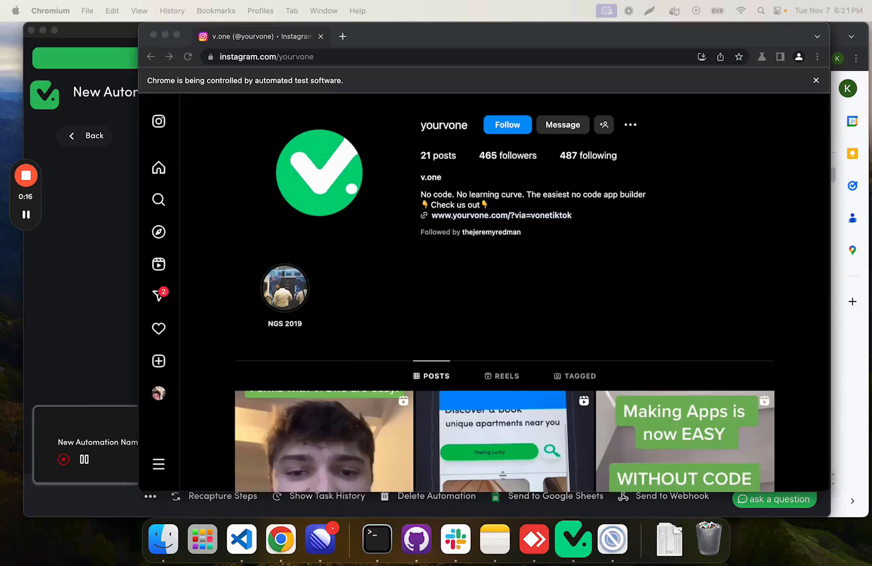
pyautogui.moveTo(570, 46); pyautogui.dragTo(529, 47)
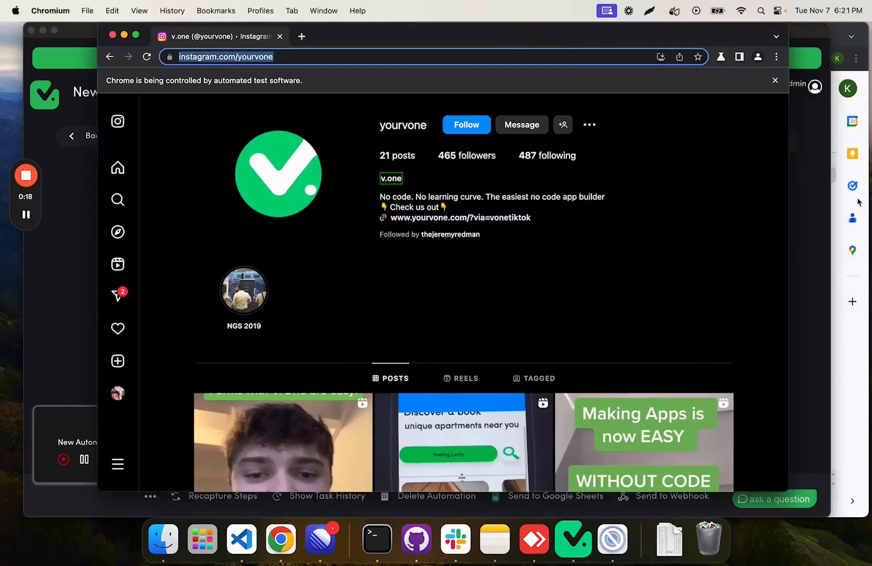
# Step: Compare the scraped Instagram profile with row 3 of the Instagram Data sheet and review the automation's Google Sheets actions
pyautogui.click(837, 36)
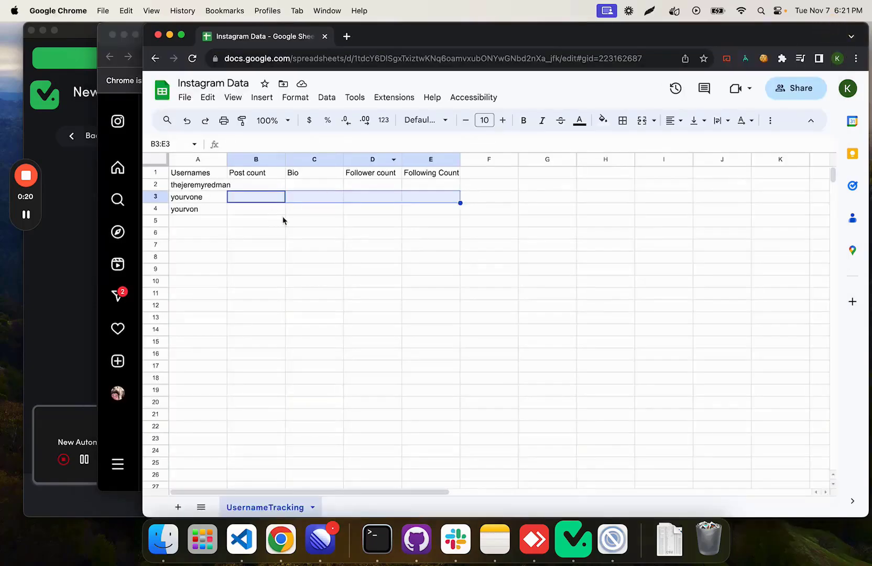
pyautogui.moveTo(136, 32); pyautogui.dragTo(126, 32)
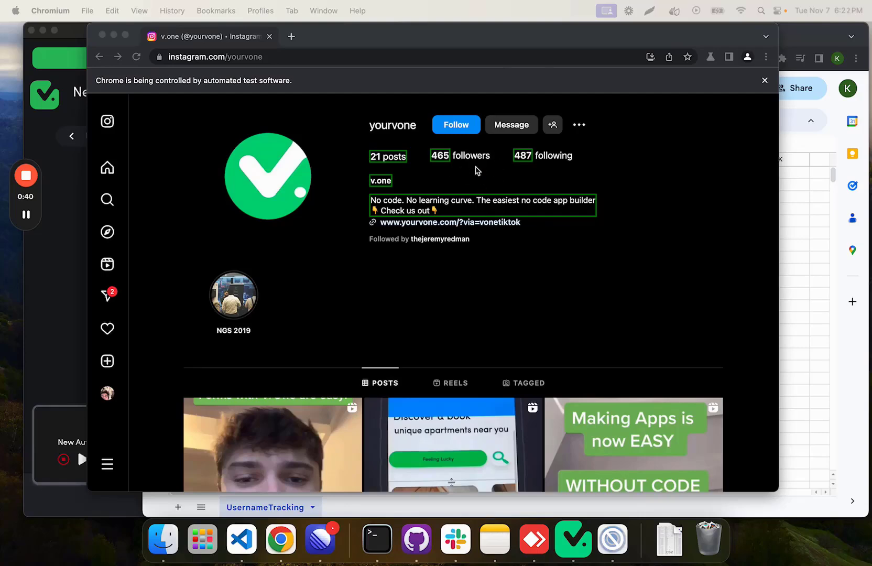
pyautogui.click(797, 202)
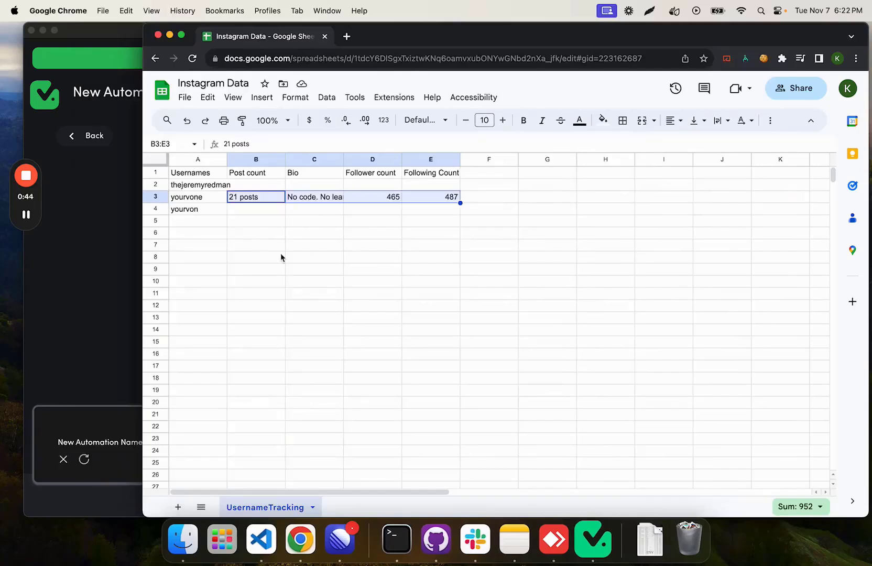
pyautogui.click(113, 296)
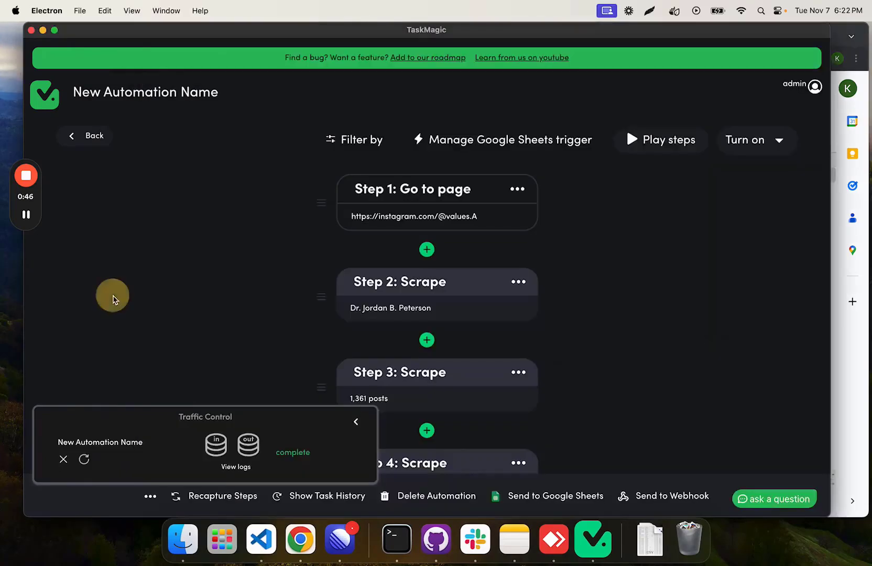
pyautogui.scroll(-10, 447, 206)
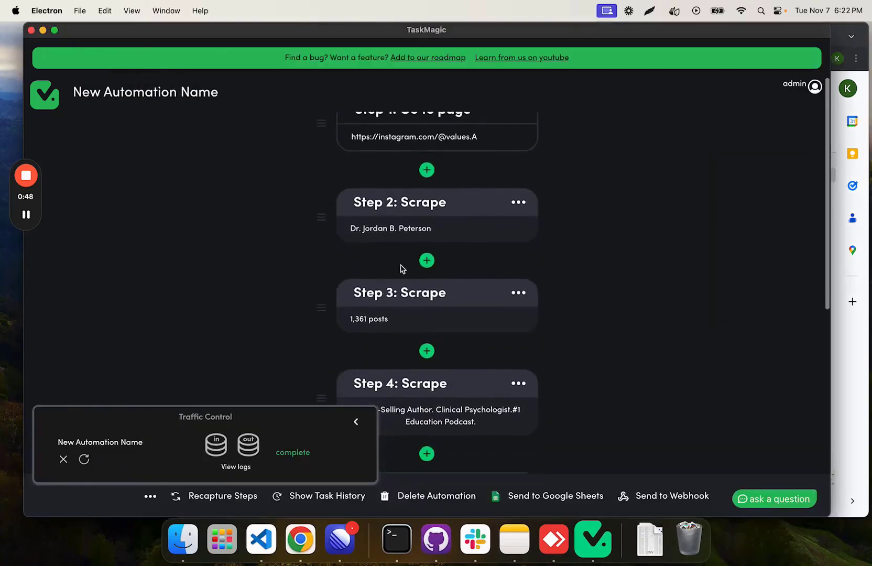
pyautogui.scroll(-5, 434, 241)
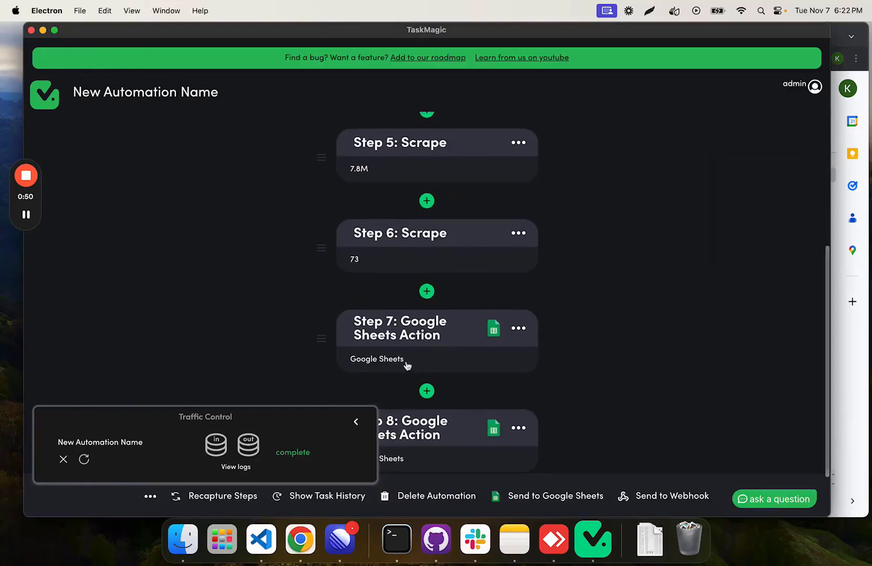
pyautogui.click(841, 361)
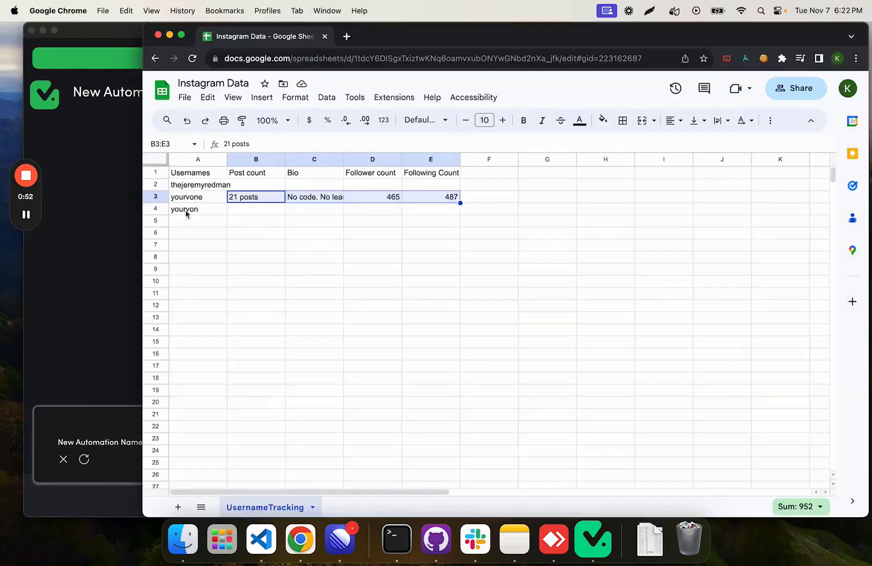
pyautogui.click(73, 315)
pyautogui.scroll(-3, 367, 338)
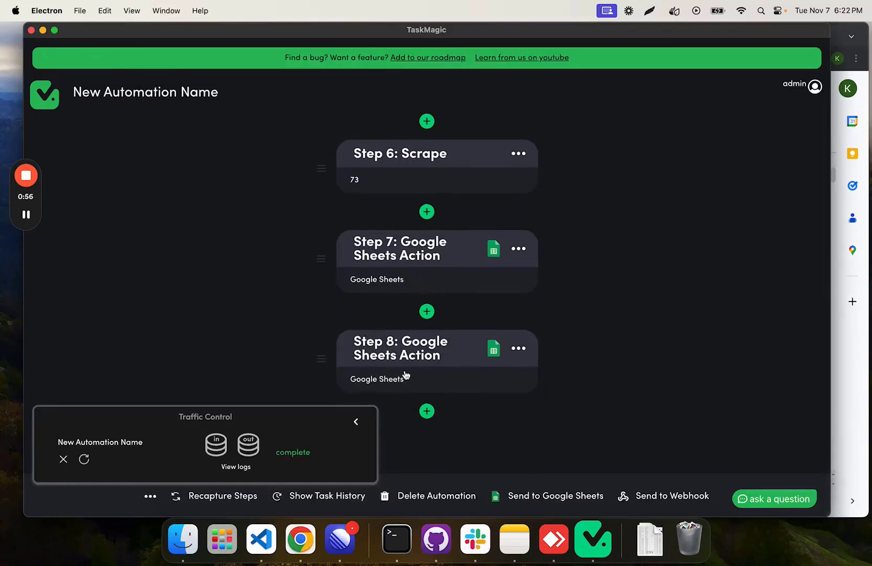
pyautogui.click(841, 371)
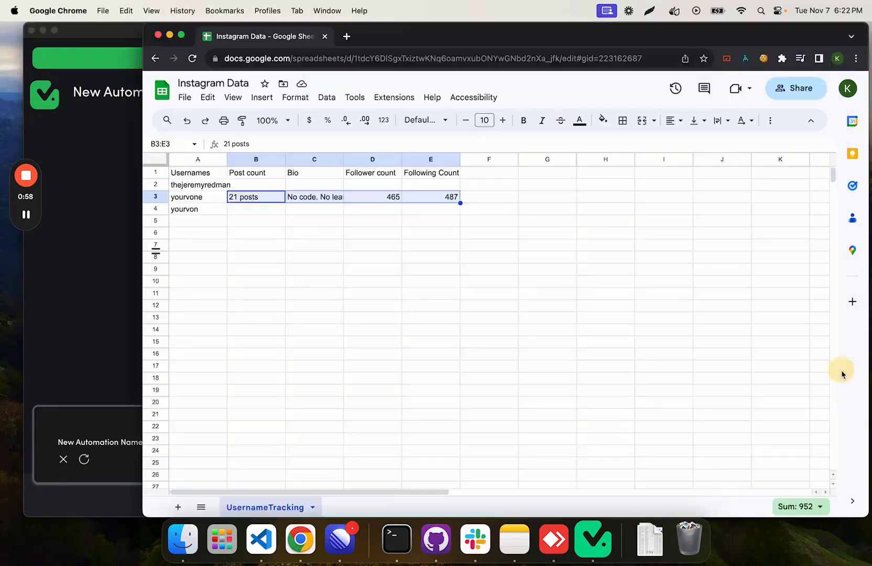